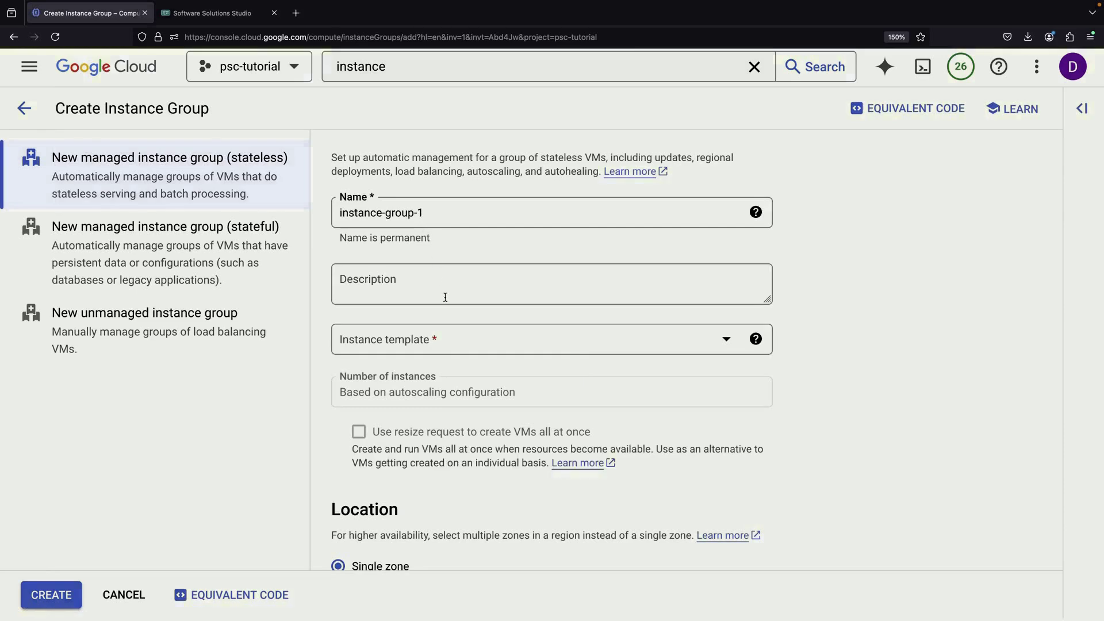
Switch to a new unmanaged instance group and set its zone to us-central1-c
{"action": "left_click", "coordinate": [445, 339]}
{"action": "left_click", "coordinate": [453, 304]}
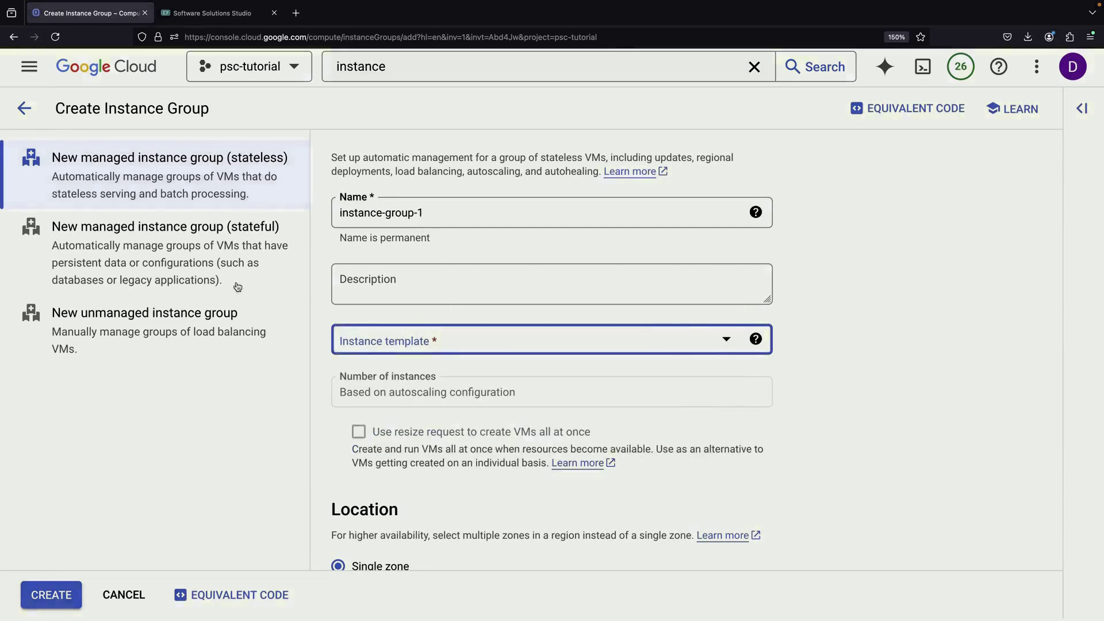
{"action": "left_click", "coordinate": [99, 323]}
{"action": "scroll", "coordinate": [553, 477], "scroll_direction": "down", "scroll_amount": 5}
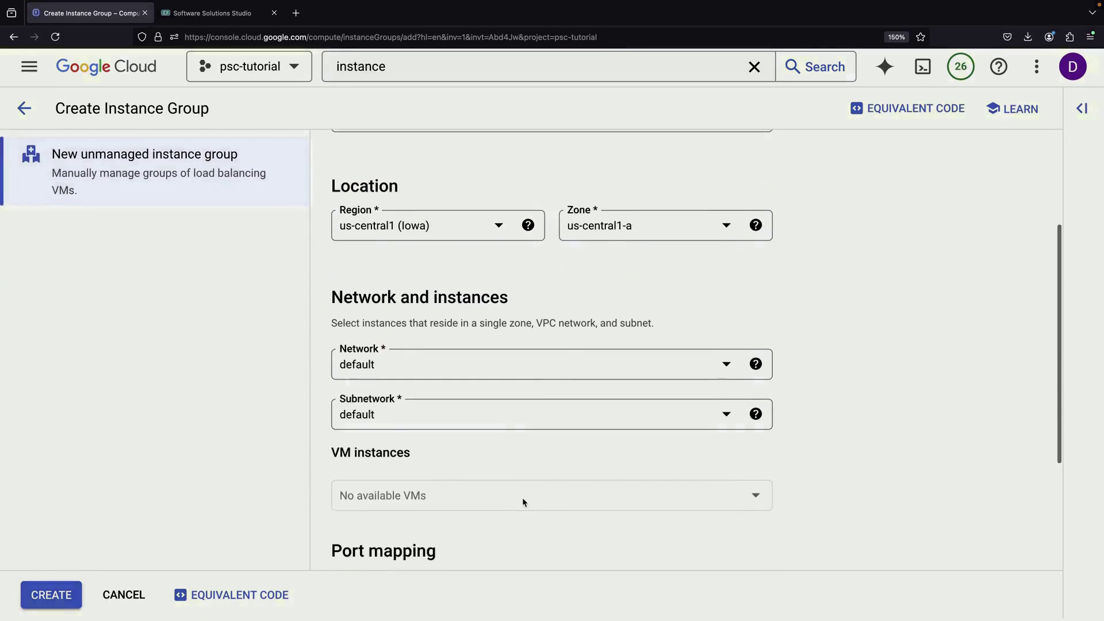
{"action": "left_click", "coordinate": [602, 218]}
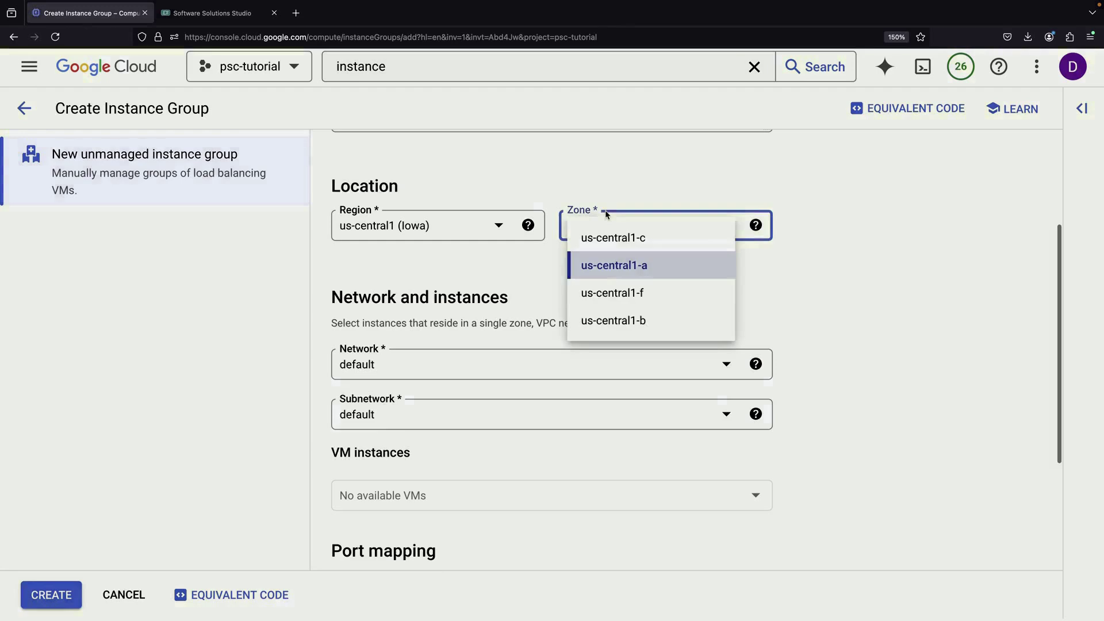
{"action": "left_click", "coordinate": [608, 237]}
Add the VM db-cooper-live-geotracking to the instance group
{"action": "left_click", "coordinate": [494, 500]}
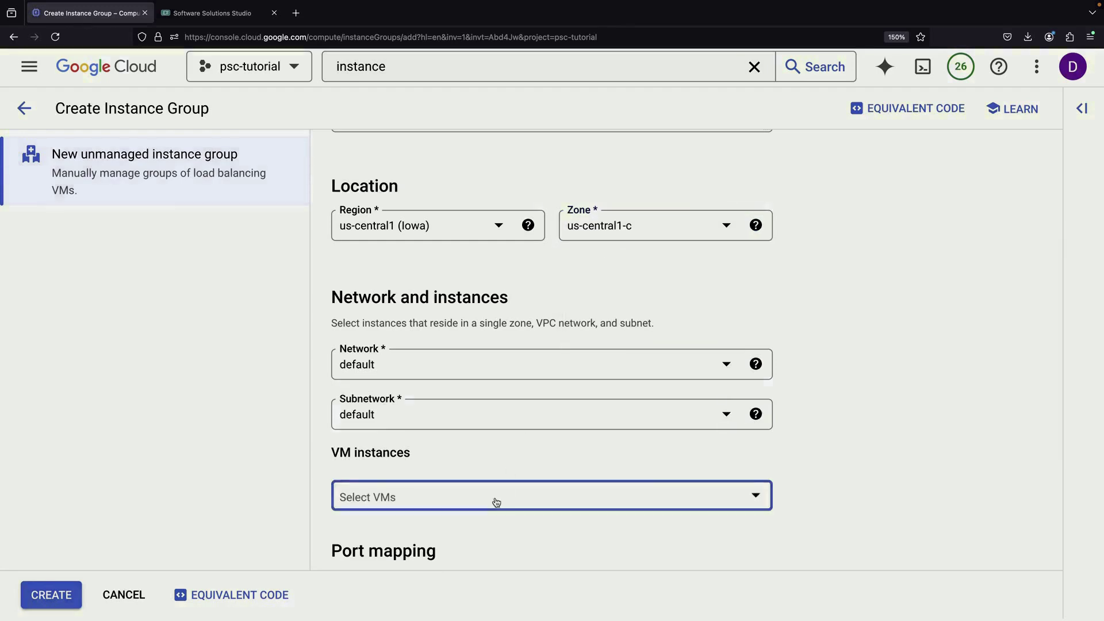
{"action": "left_click", "coordinate": [493, 441]}
{"action": "left_click", "coordinate": [732, 483]}
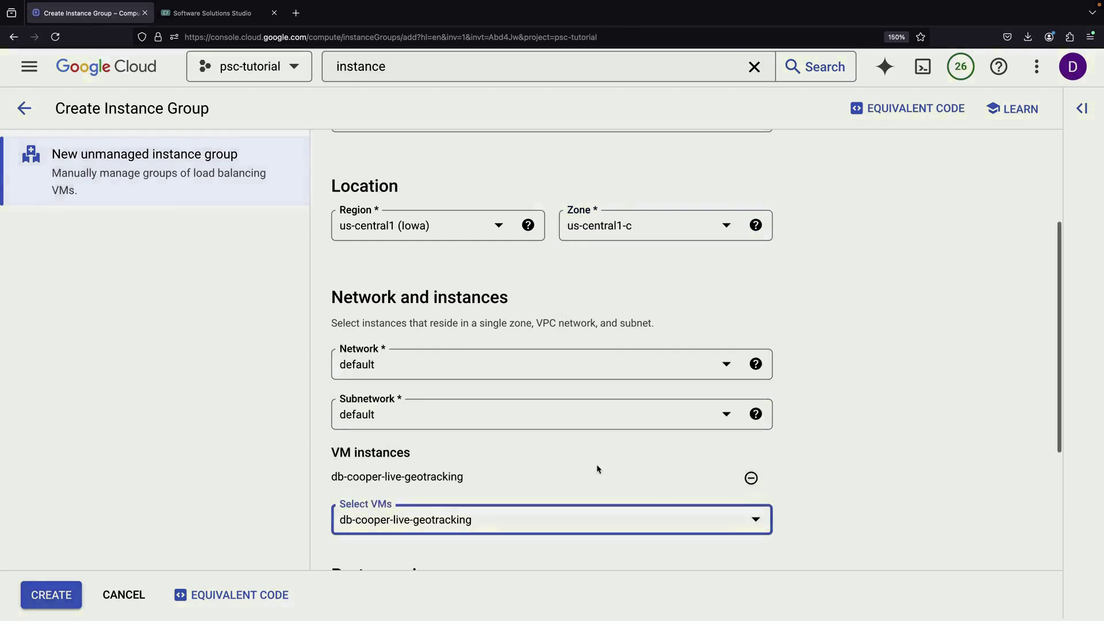
Add a port mapping named http and create the instance group instance-group-1
{"action": "scroll", "coordinate": [381, 264], "scroll_direction": "down", "scroll_amount": 3}
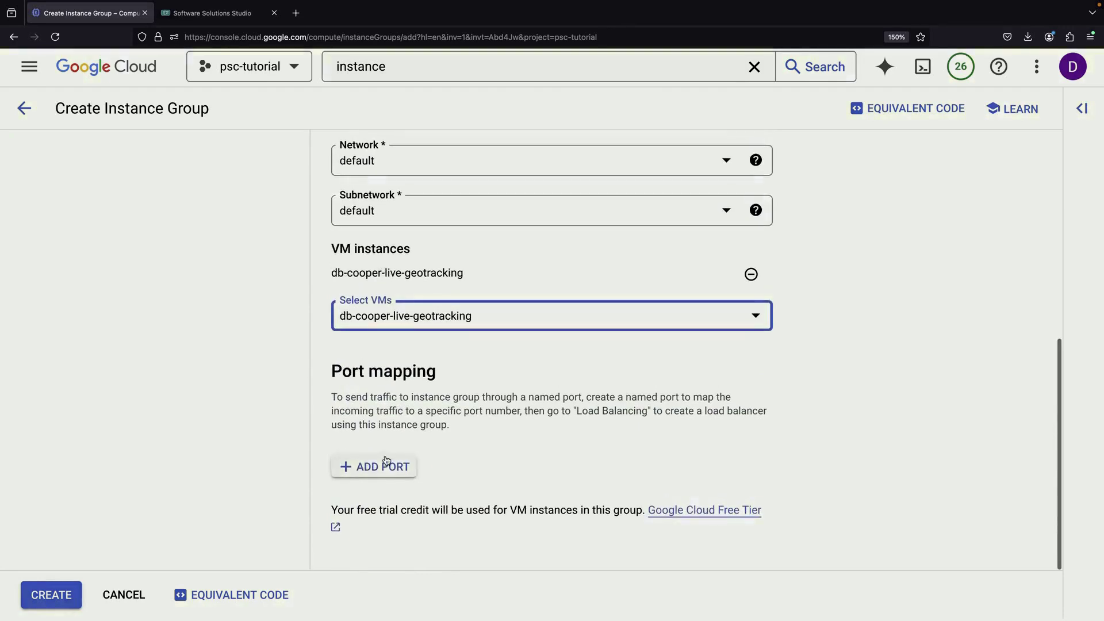
{"action": "left_click", "coordinate": [380, 395]}
{"action": "type", "text": "http"}
{"action": "key", "text": "Tab"}
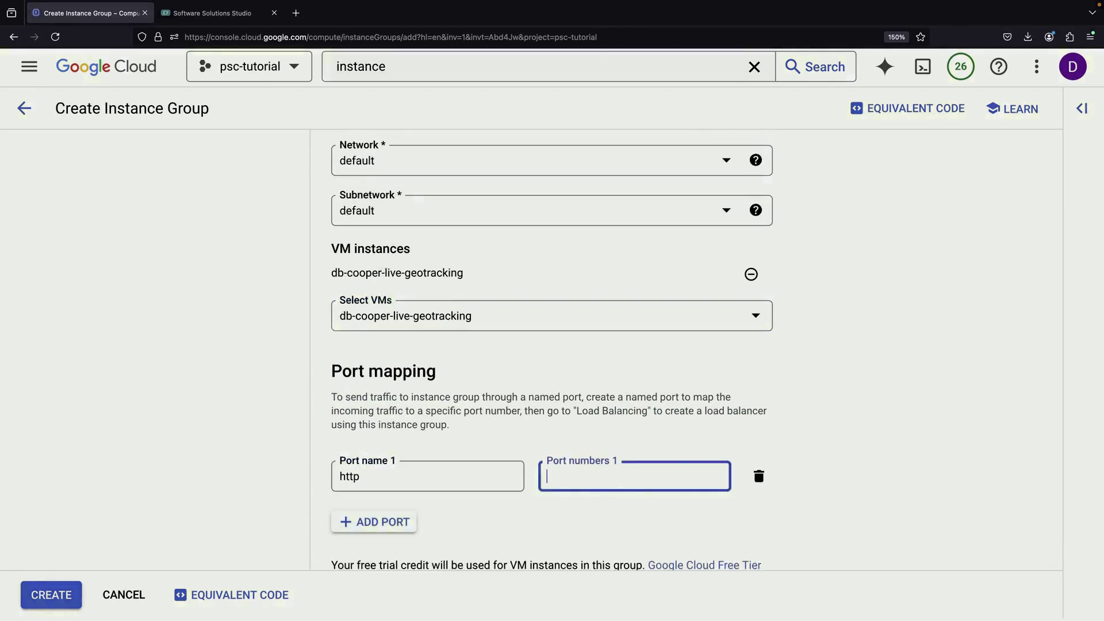
{"action": "scroll", "coordinate": [399, 498], "scroll_direction": "up", "scroll_amount": 6}
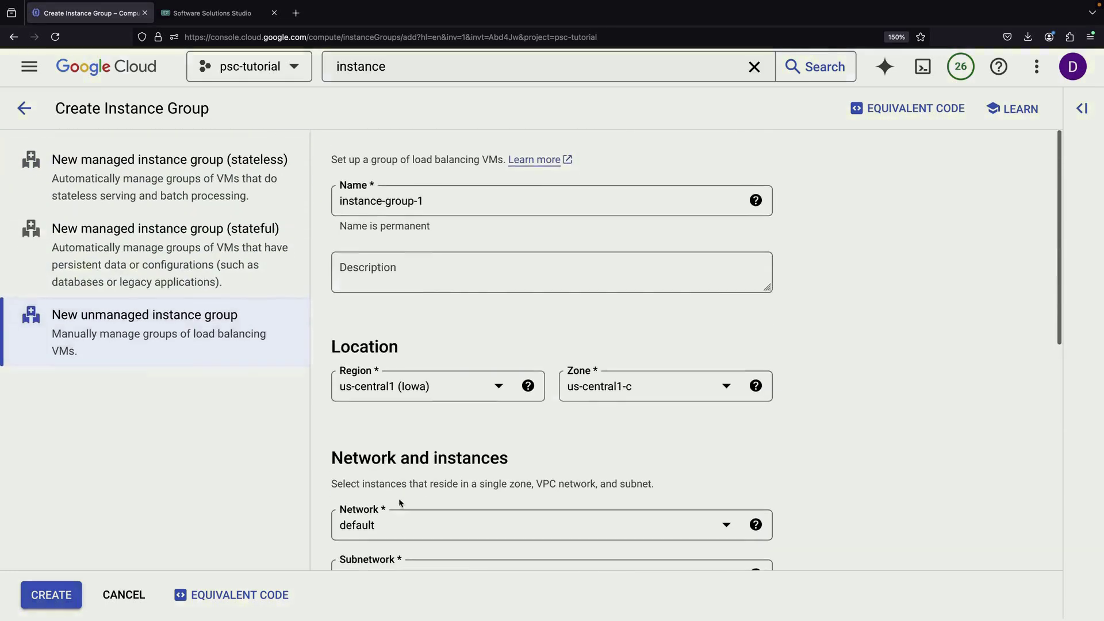
{"action": "left_click", "coordinate": [50, 595]}
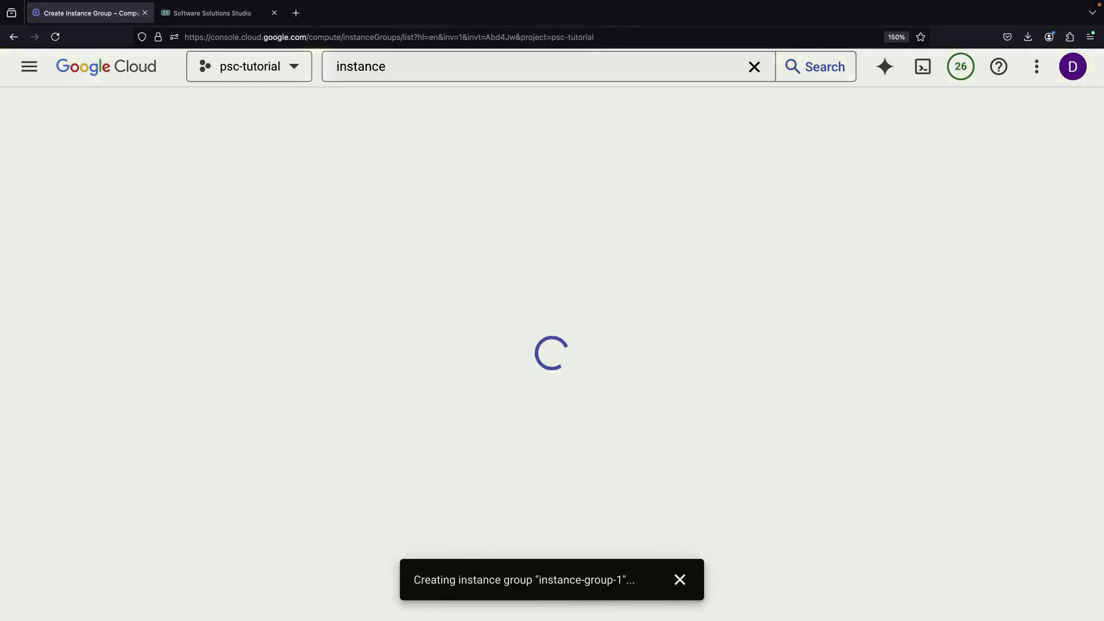
Search the console for load balancing and open the Load balancing page
{"action": "left_click", "coordinate": [400, 71]}
{"action": "type", "text": "s"}
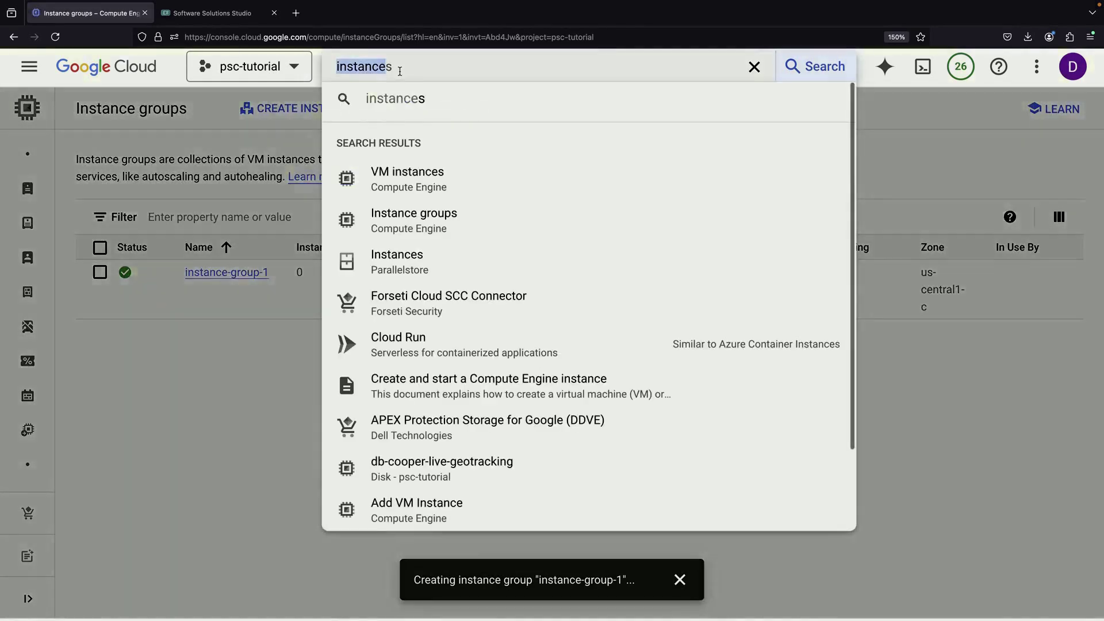
{"action": "key", "text": "ctrl+a"}
{"action": "key", "text": "BackSpace"}
{"action": "type", "text": "load balanc"}
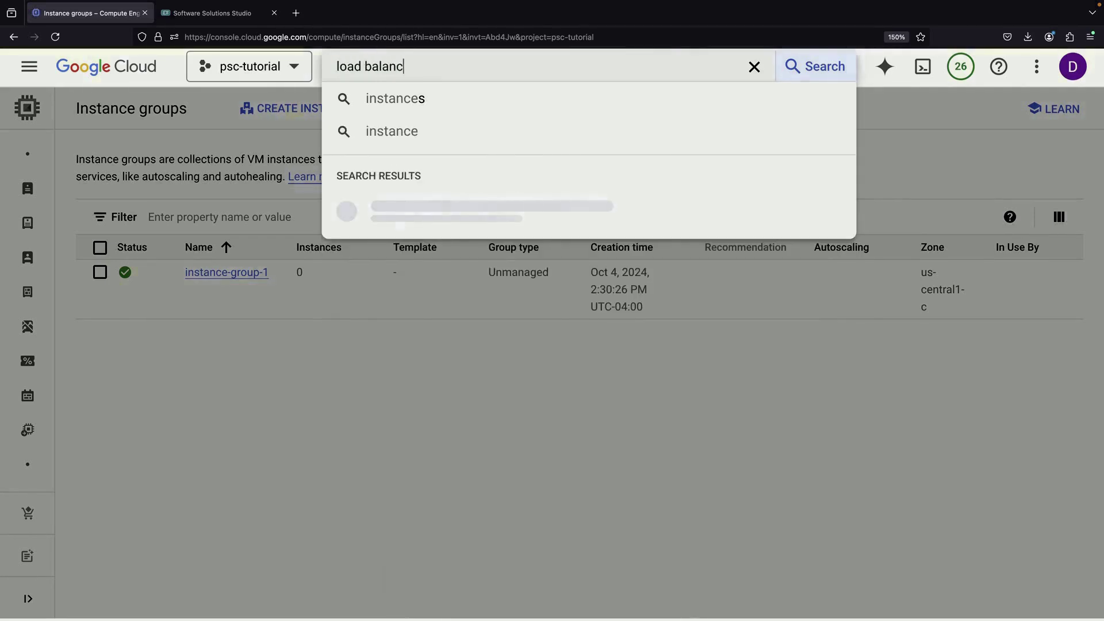
{"action": "left_click", "coordinate": [433, 206]}
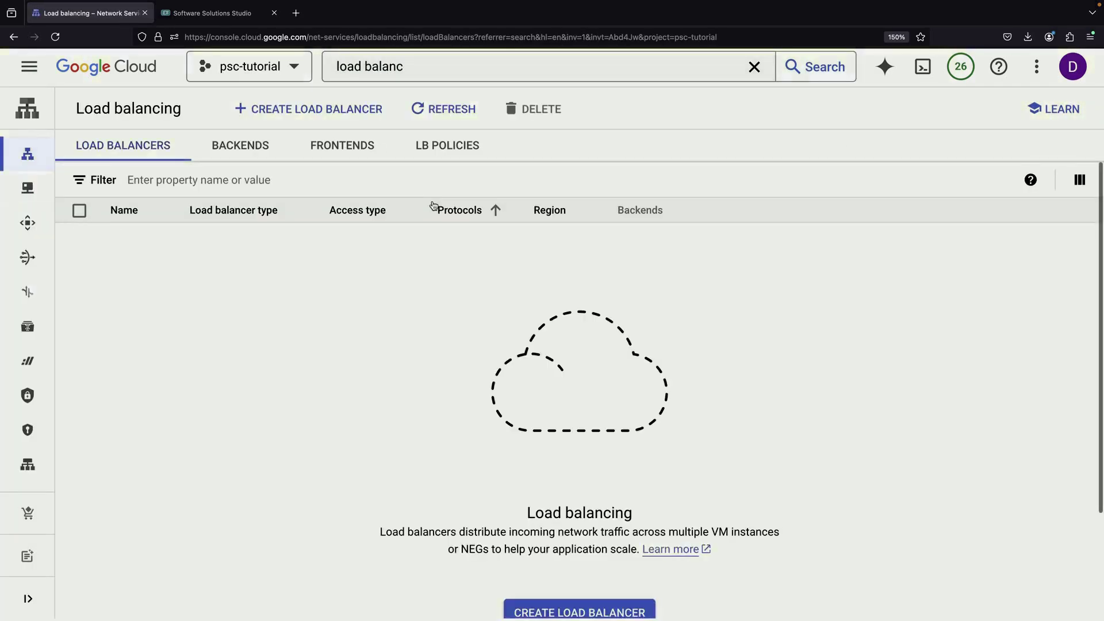
Start a new load balancer of type Network Load Balancer, passthrough and internal, and proceed to its configuration
{"action": "left_click", "coordinate": [357, 111]}
{"action": "left_click", "coordinate": [477, 196]}
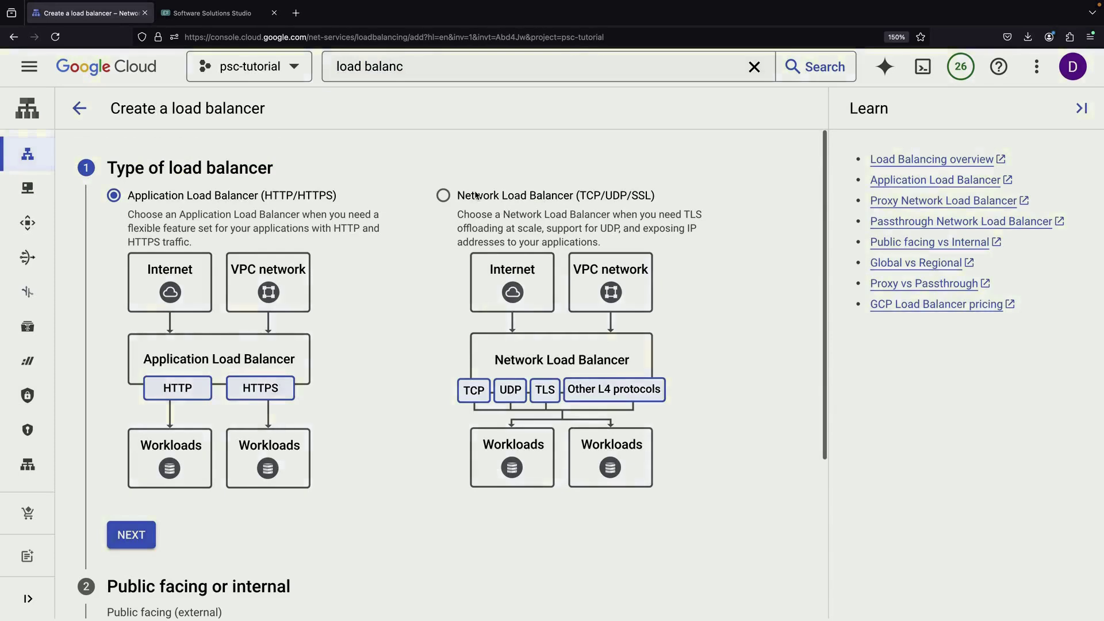
{"action": "left_click", "coordinate": [132, 535]}
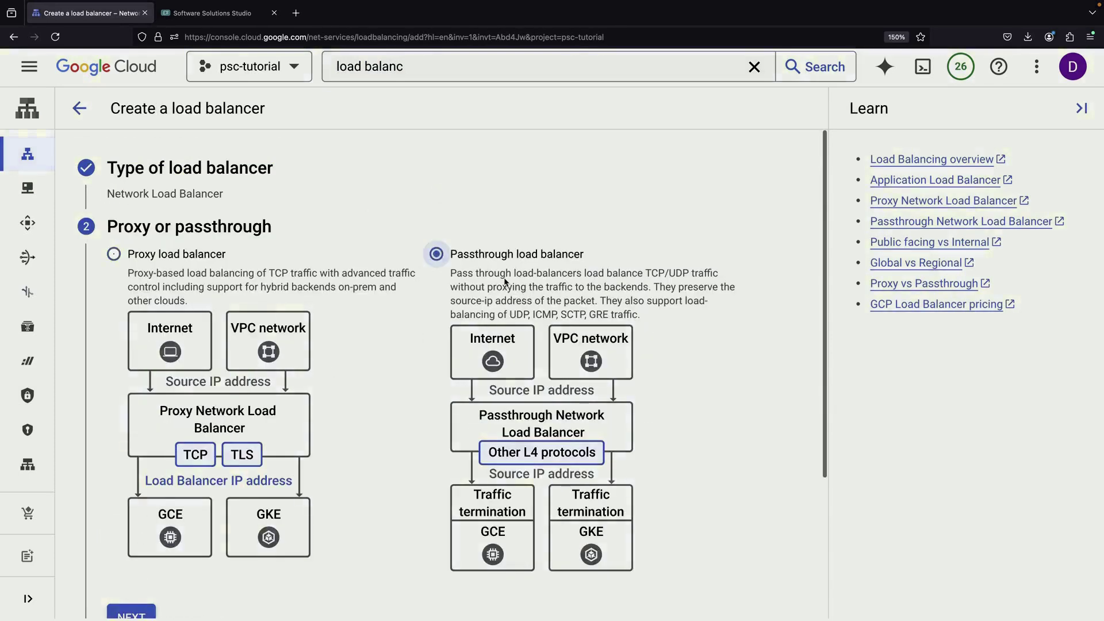
{"action": "left_click", "coordinate": [505, 282]}
{"action": "scroll", "coordinate": [504, 281], "scroll_direction": "down", "scroll_amount": 3}
{"action": "left_click", "coordinate": [145, 449]}
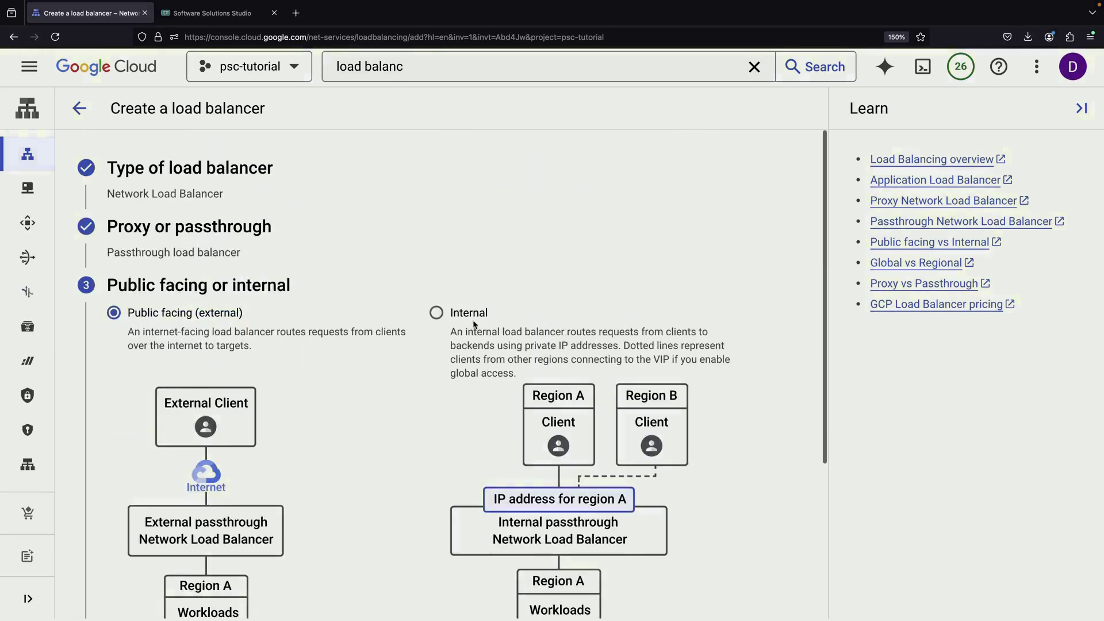
{"action": "scroll", "coordinate": [467, 373], "scroll_direction": "down", "scroll_amount": 3}
{"action": "left_click", "coordinate": [130, 490]}
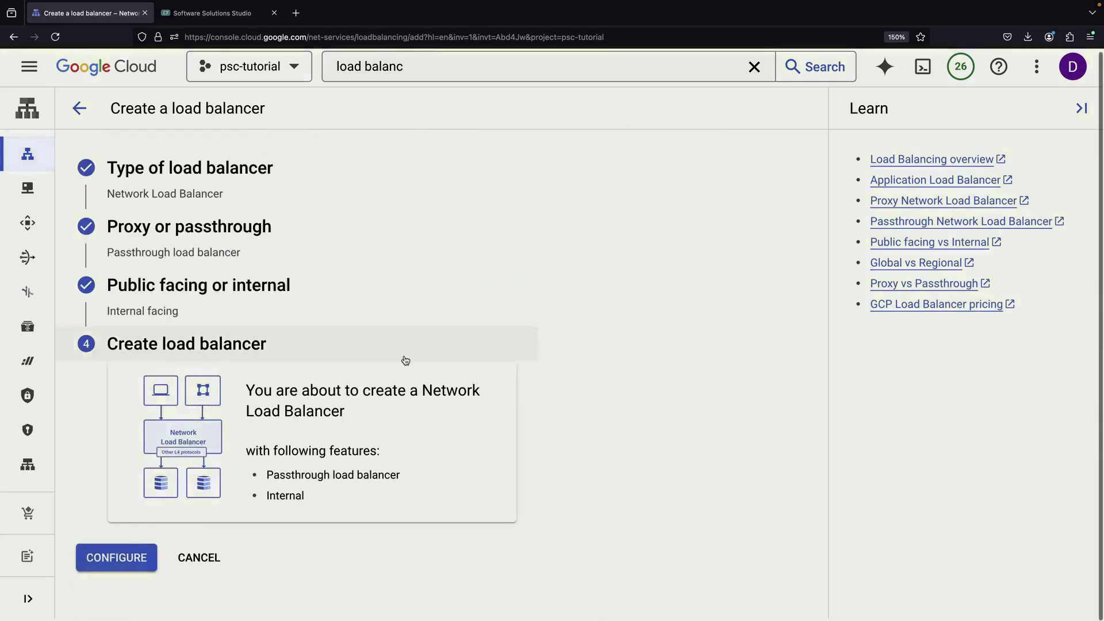
{"action": "left_click", "coordinate": [119, 559]}
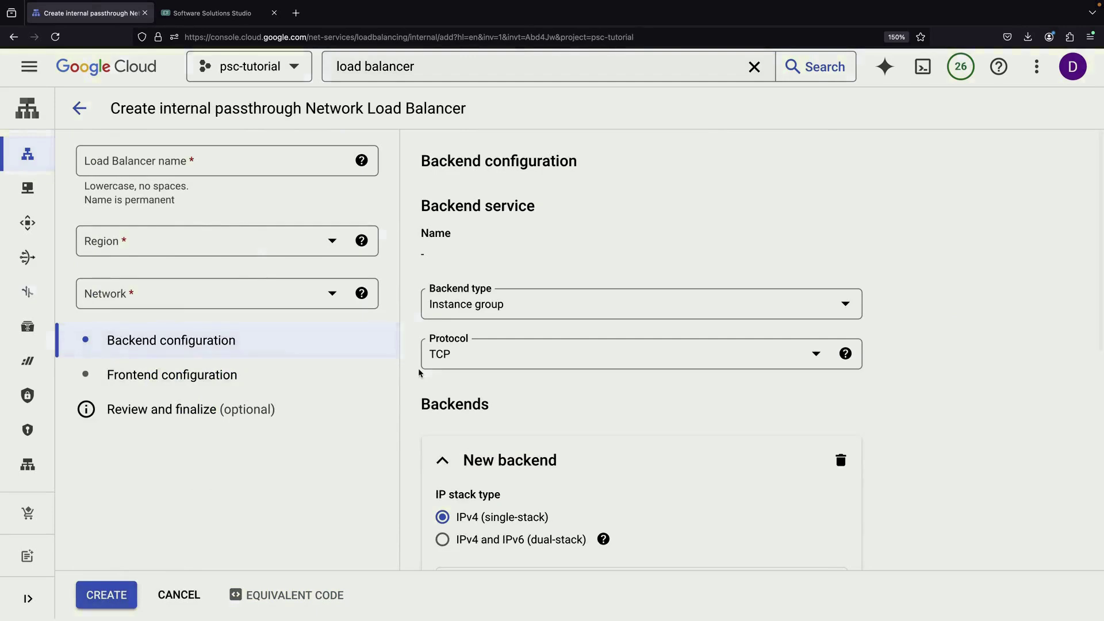
Set the load balancer's region to us-central1 (Iowa) and its network to default
{"action": "left_click", "coordinate": [247, 241]}
{"action": "left_click", "coordinate": [173, 387]}
{"action": "left_click", "coordinate": [170, 306]}
{"action": "left_click", "coordinate": [163, 358]}
Select instance-group-1 as the instance group of the new backend
{"action": "scroll", "coordinate": [543, 360], "scroll_direction": "down", "scroll_amount": 3}
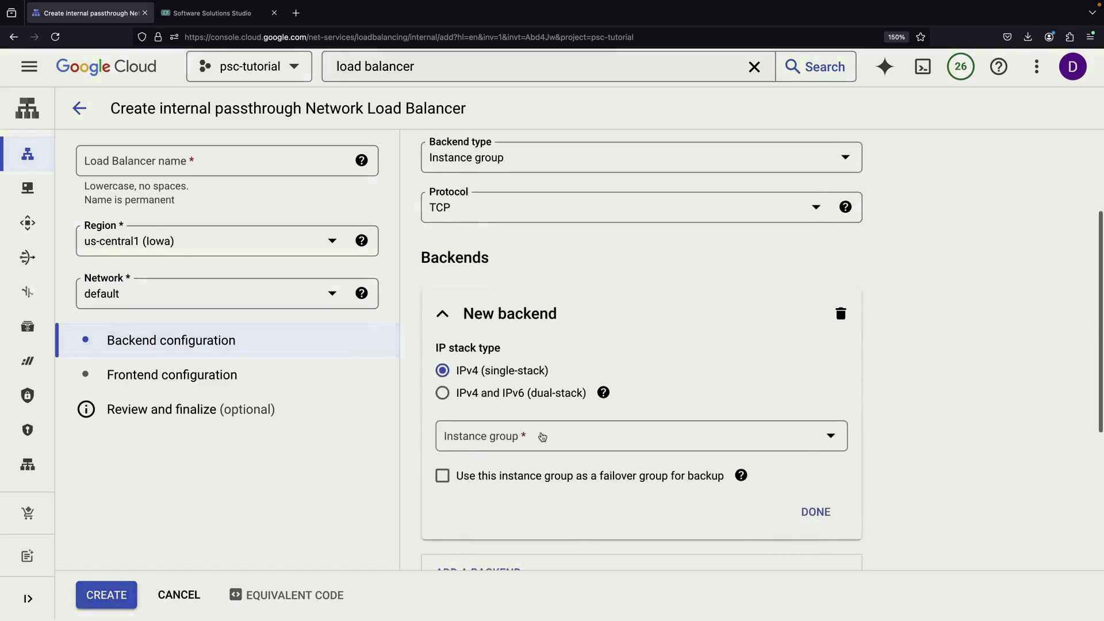
{"action": "left_click", "coordinate": [542, 434]}
{"action": "left_click", "coordinate": [535, 498]}
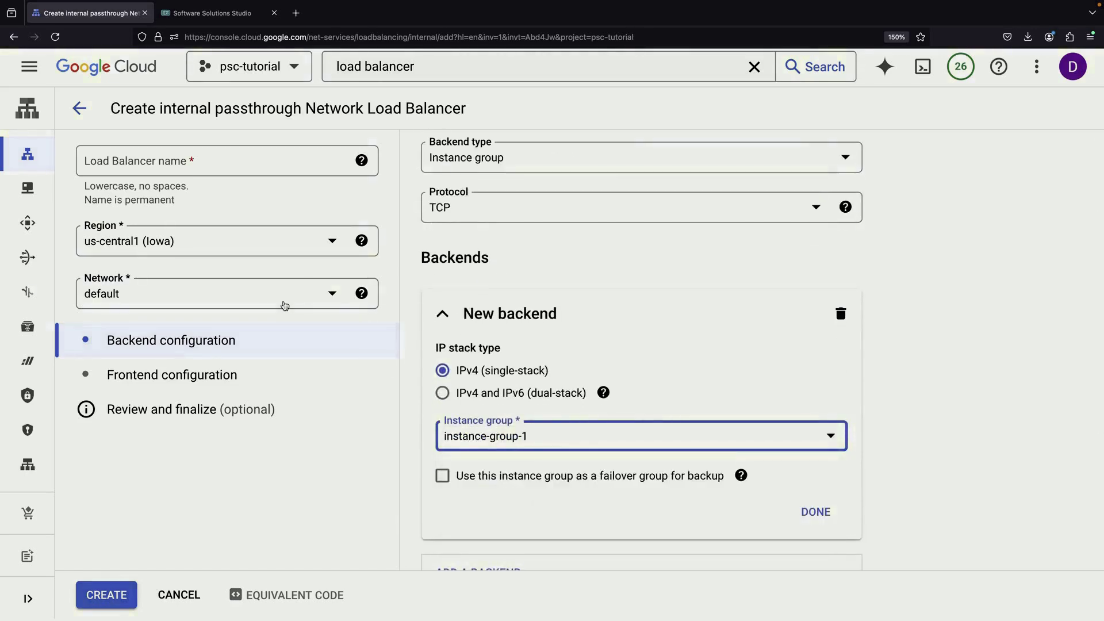
Name the load balancer db-cooper-service and finish the new backend entry
{"action": "left_click", "coordinate": [212, 167]}
{"action": "type", "text": "db-cooper-service"}
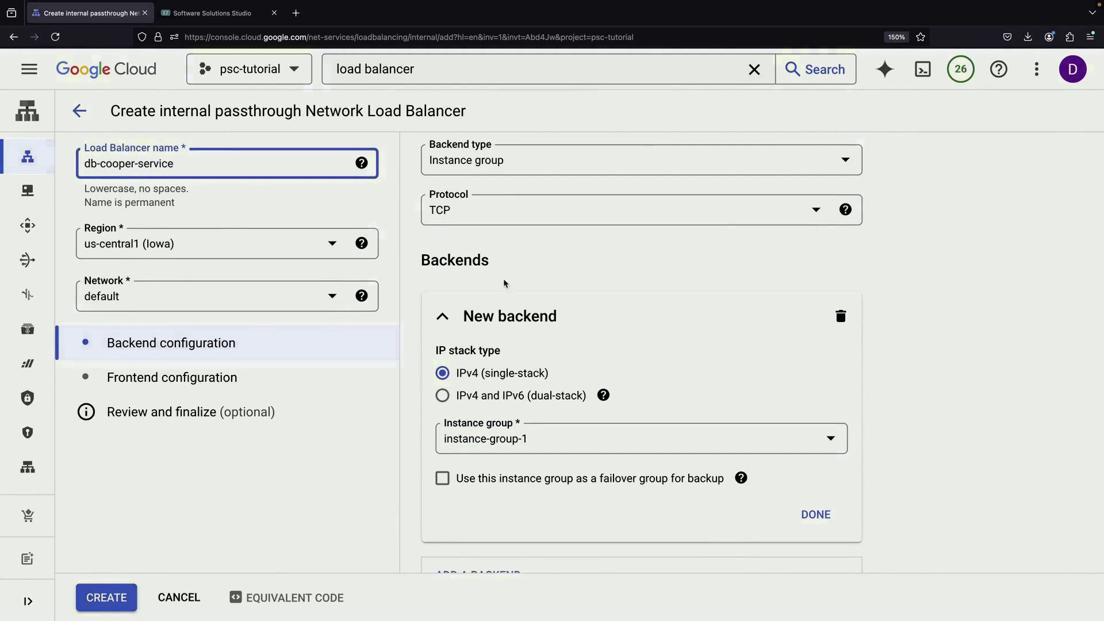
{"action": "scroll", "coordinate": [504, 283], "scroll_direction": "up", "scroll_amount": 3}
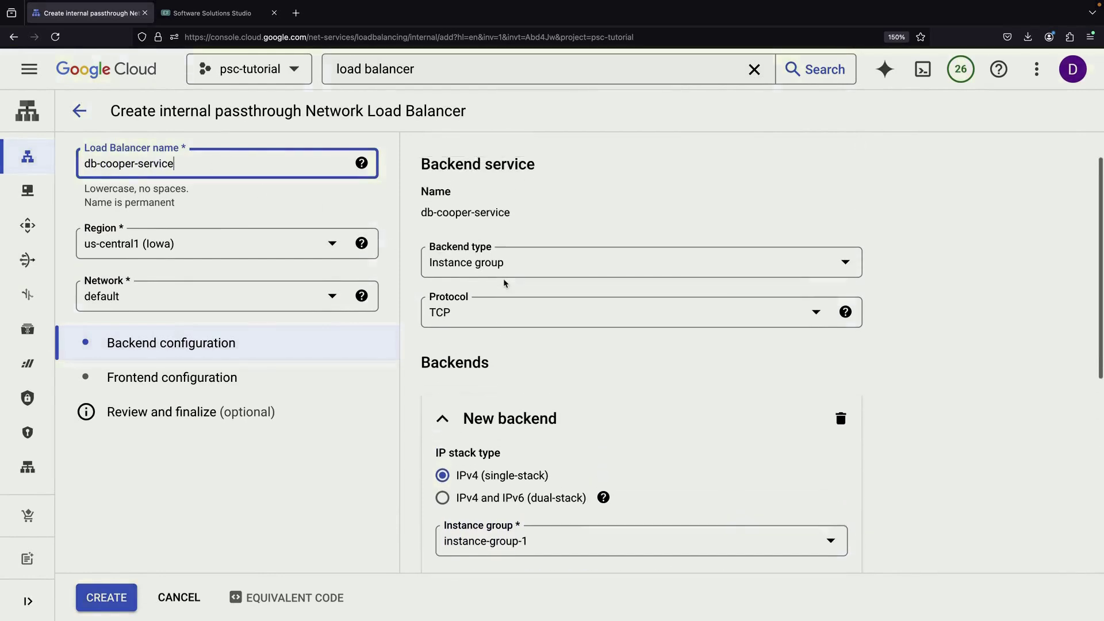
{"action": "scroll", "coordinate": [505, 283], "scroll_direction": "down", "scroll_amount": 2}
{"action": "scroll", "coordinate": [604, 322], "scroll_direction": "down", "scroll_amount": 5}
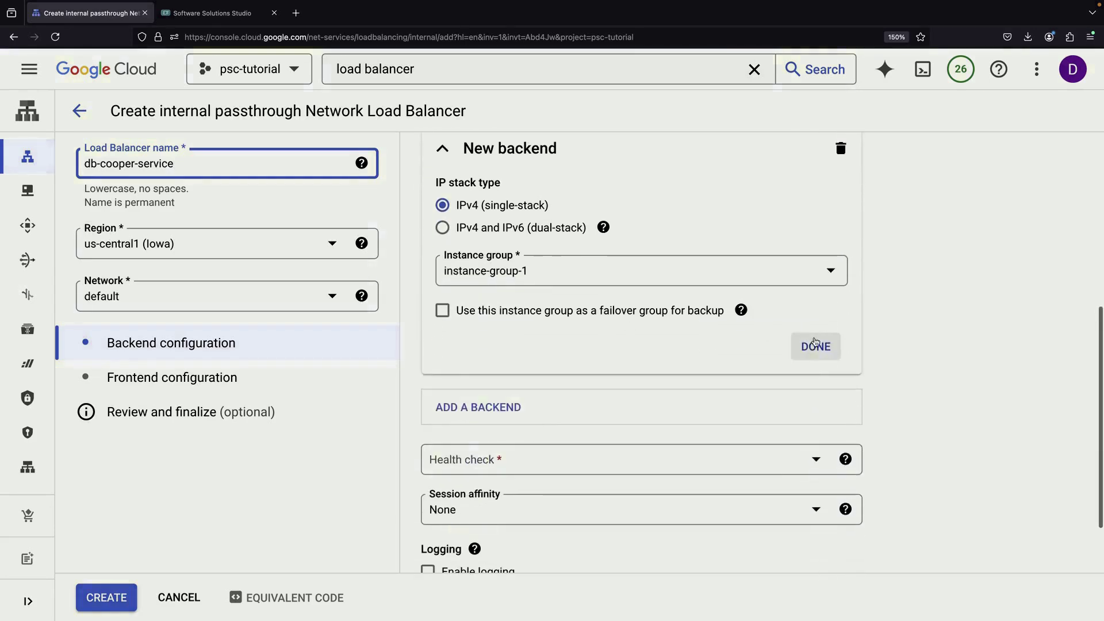
{"action": "left_click", "coordinate": [815, 344]}
Create and save a health check named healthcheck for the backend, keeping the regional scope, TCP and port 80
{"action": "left_click", "coordinate": [600, 387]}
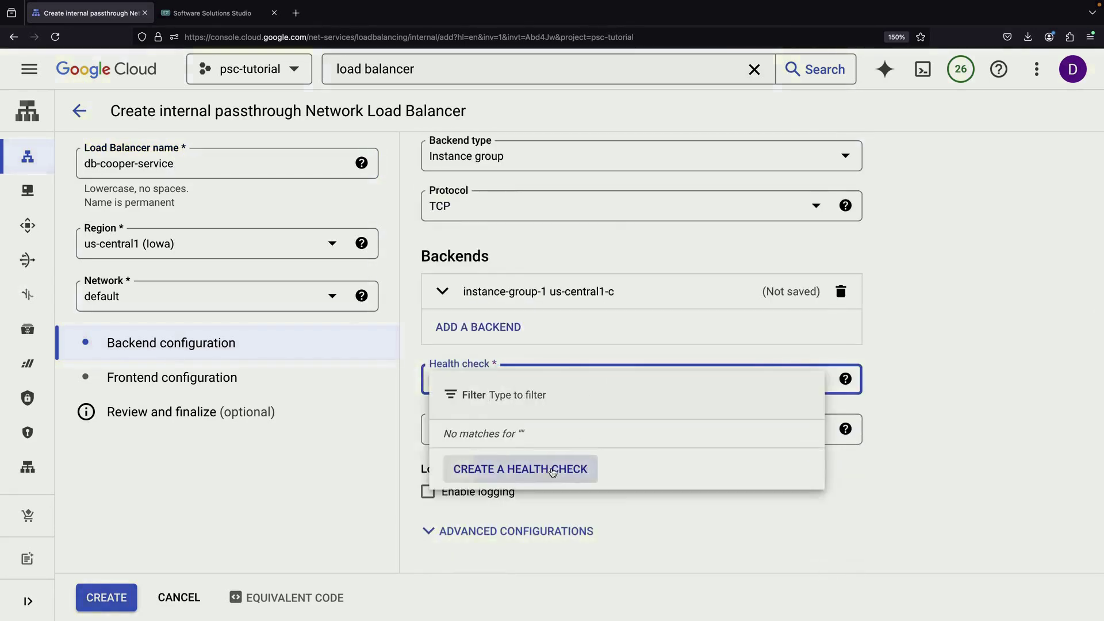
{"action": "left_click", "coordinate": [521, 469]}
{"action": "left_click", "coordinate": [720, 135]}
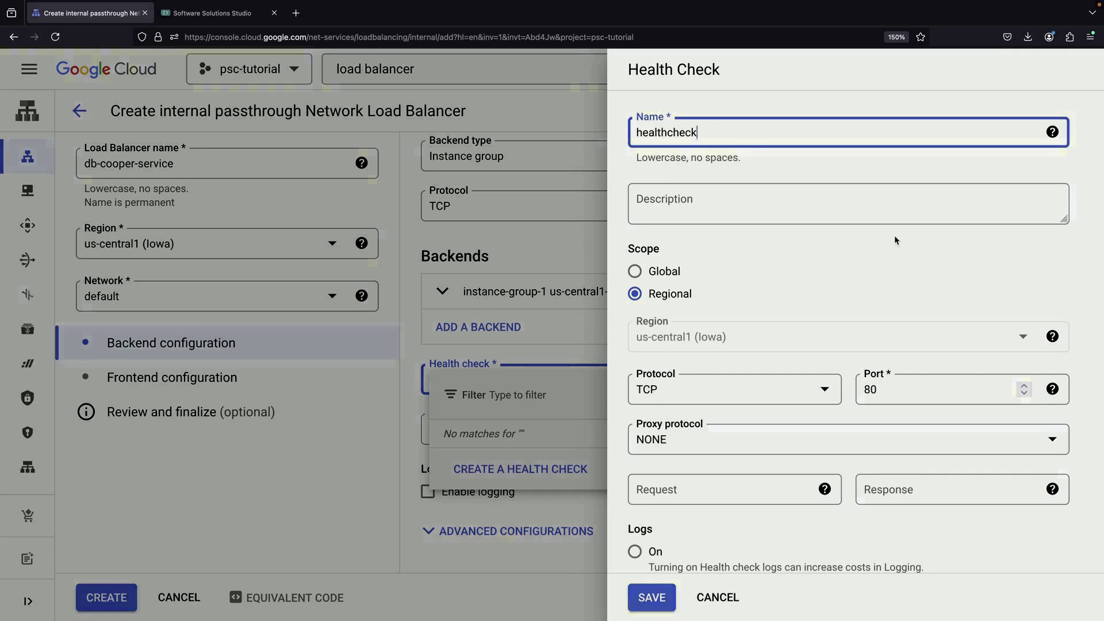
{"action": "scroll", "coordinate": [868, 294], "scroll_direction": "down", "scroll_amount": 2}
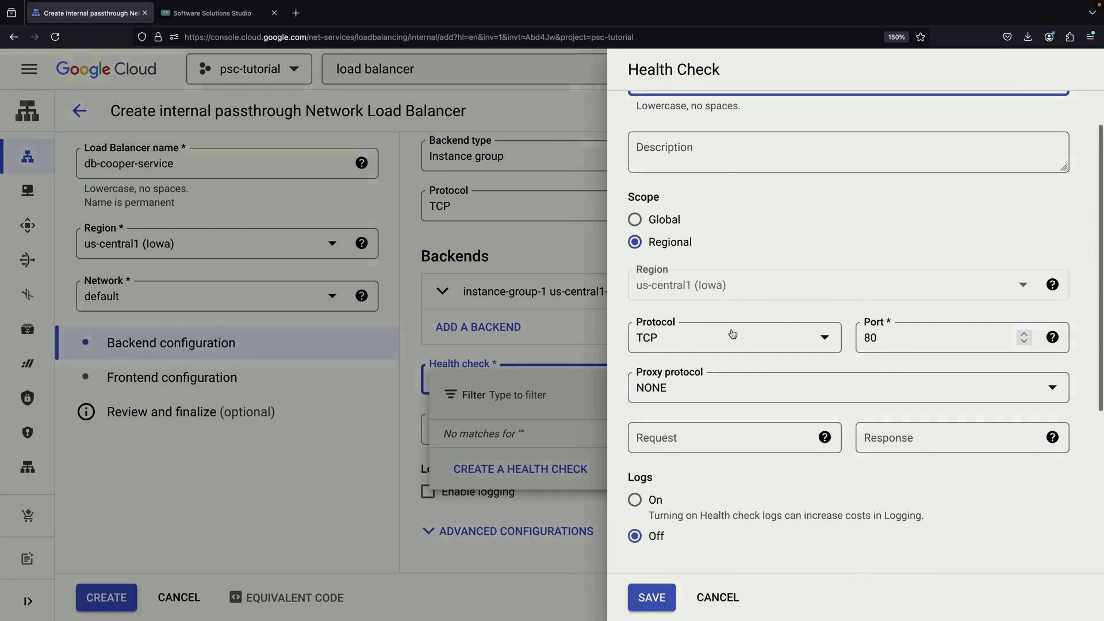
{"action": "scroll", "coordinate": [805, 446], "scroll_direction": "down", "scroll_amount": 2}
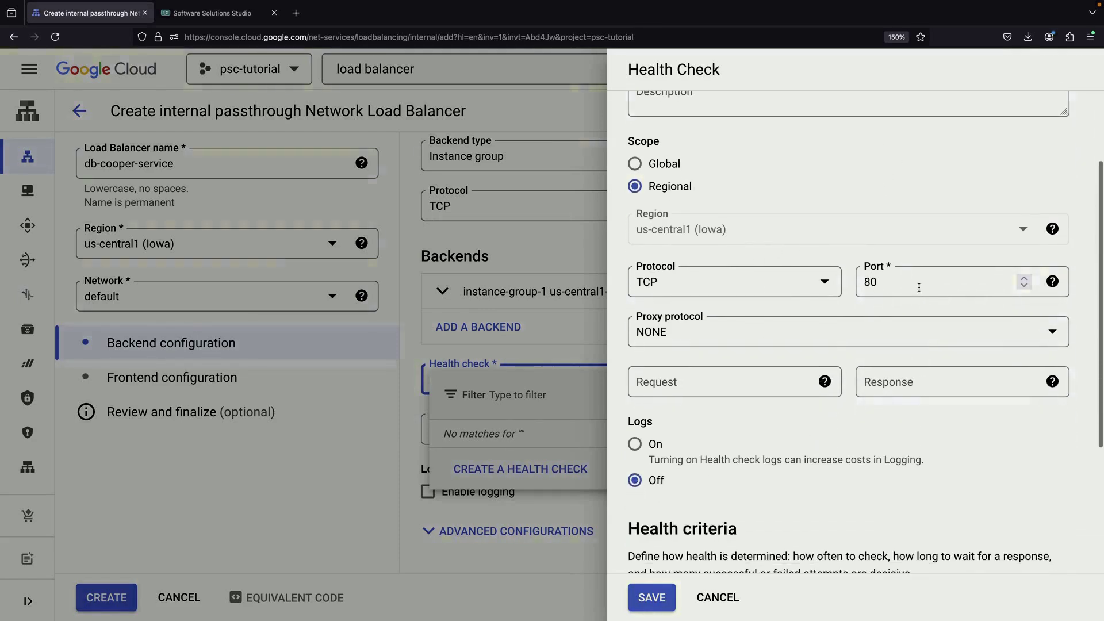
{"action": "scroll", "coordinate": [797, 431], "scroll_direction": "down", "scroll_amount": 7}
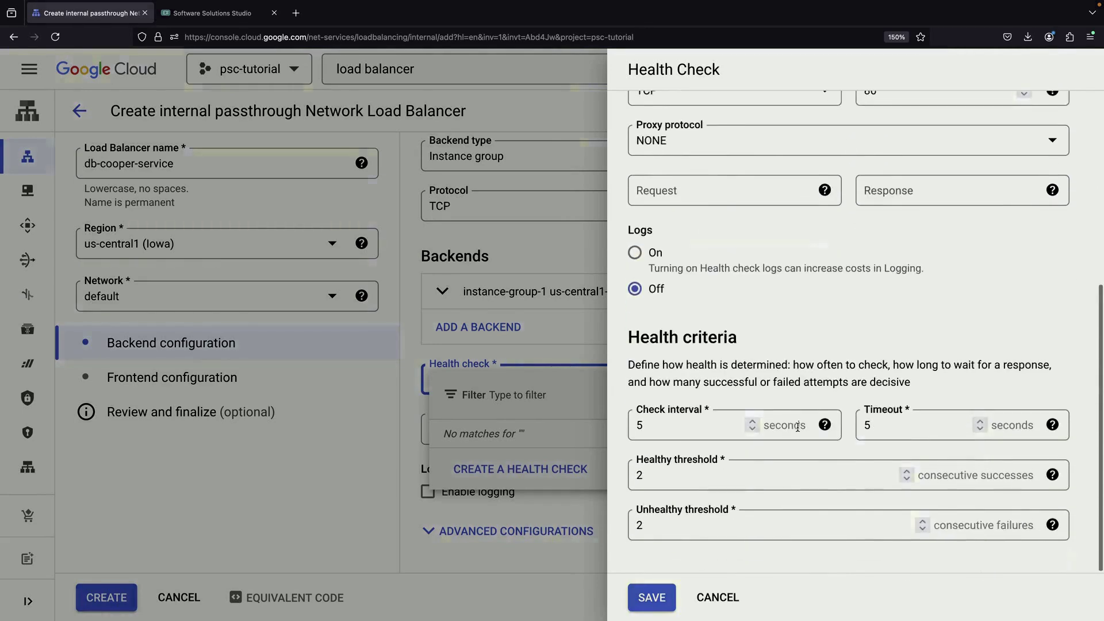
{"action": "left_click", "coordinate": [659, 595]}
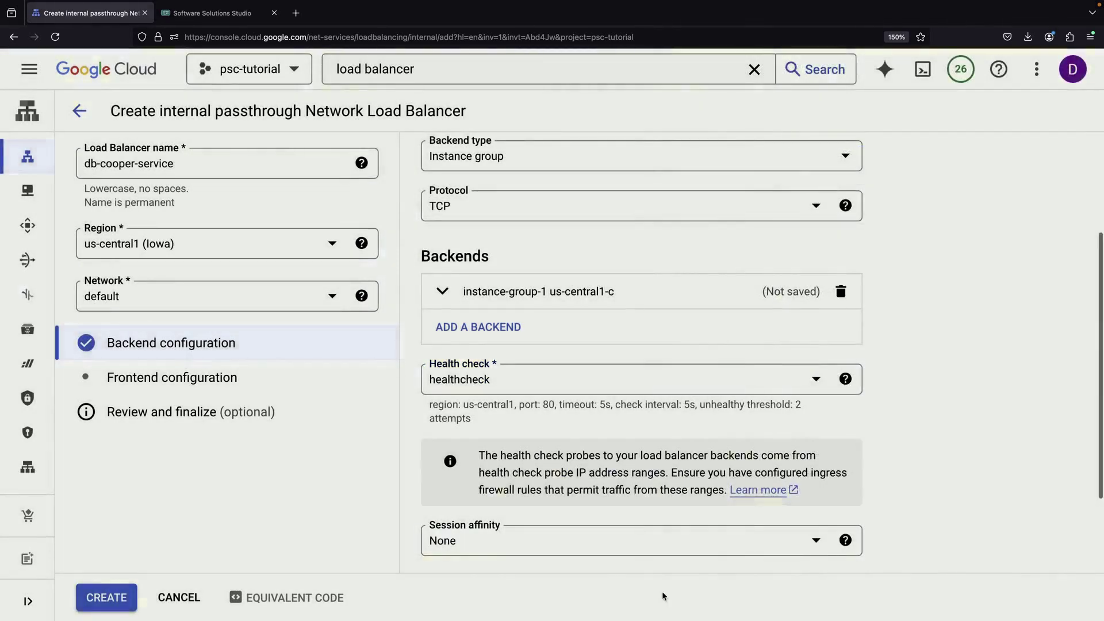
Go to the frontend configuration and set its single port number to 80
{"action": "scroll", "coordinate": [650, 477], "scroll_direction": "down", "scroll_amount": 2}
{"action": "scroll", "coordinate": [618, 480], "scroll_direction": "up", "scroll_amount": 5}
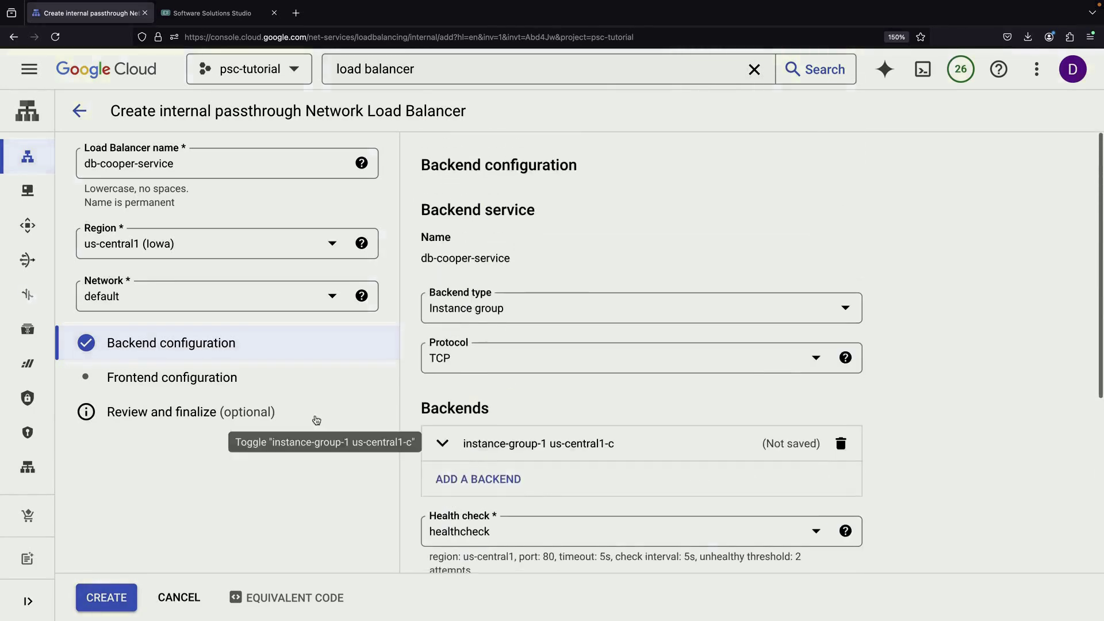
{"action": "left_click", "coordinate": [245, 390]}
{"action": "scroll", "coordinate": [534, 403], "scroll_direction": "down", "scroll_amount": 5}
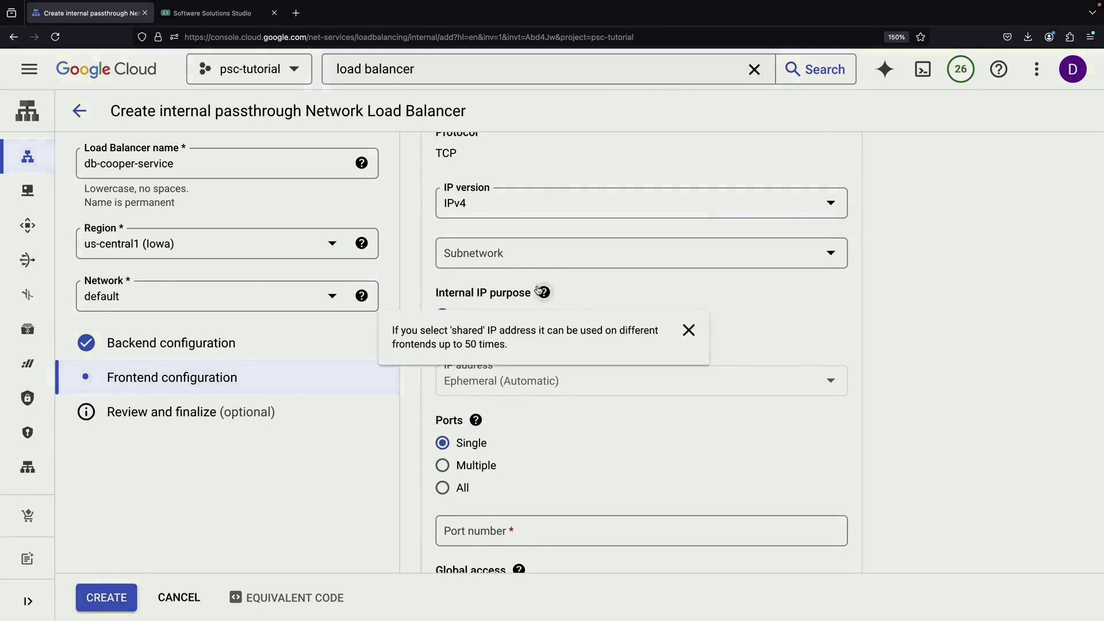
{"action": "scroll", "coordinate": [667, 425], "scroll_direction": "down", "scroll_amount": 3}
{"action": "left_click", "coordinate": [605, 388]}
{"action": "type", "text": "80"}
{"action": "left_click", "coordinate": [659, 427]}
{"action": "scroll", "coordinate": [679, 443], "scroll_direction": "down", "scroll_amount": 2}
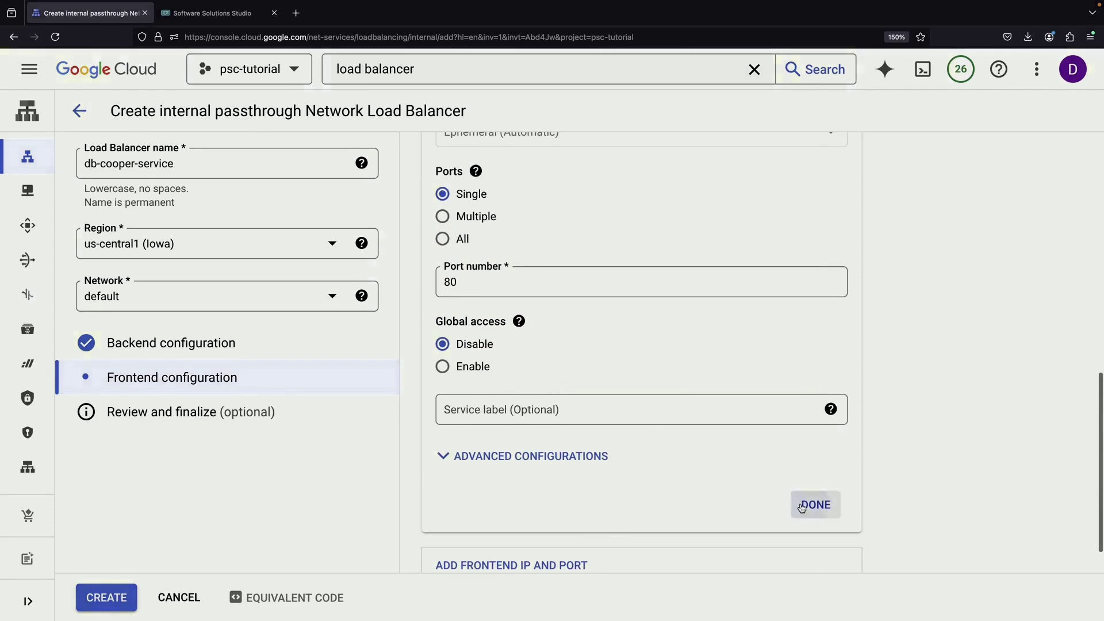
{"action": "left_click", "coordinate": [802, 507]}
Assign the default (us-central1) subnetwork to the frontend, finish the entry and create the load balancer
{"action": "left_click", "coordinate": [525, 510]}
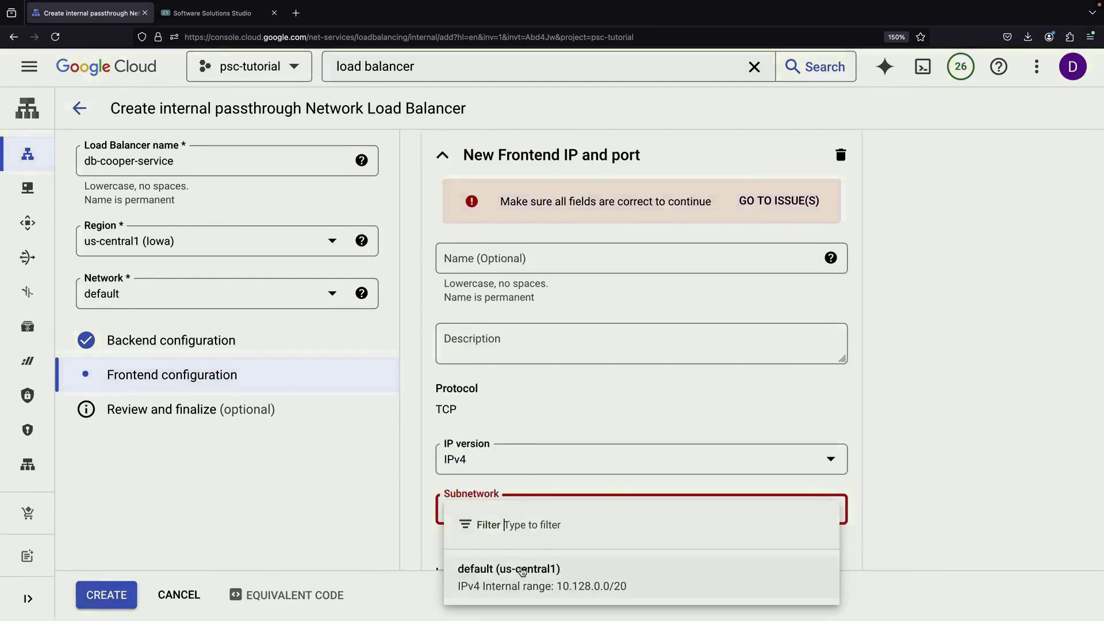
{"action": "left_click", "coordinate": [569, 561]}
{"action": "scroll", "coordinate": [588, 426], "scroll_direction": "down", "scroll_amount": 2}
{"action": "scroll", "coordinate": [589, 422], "scroll_direction": "down", "scroll_amount": 7}
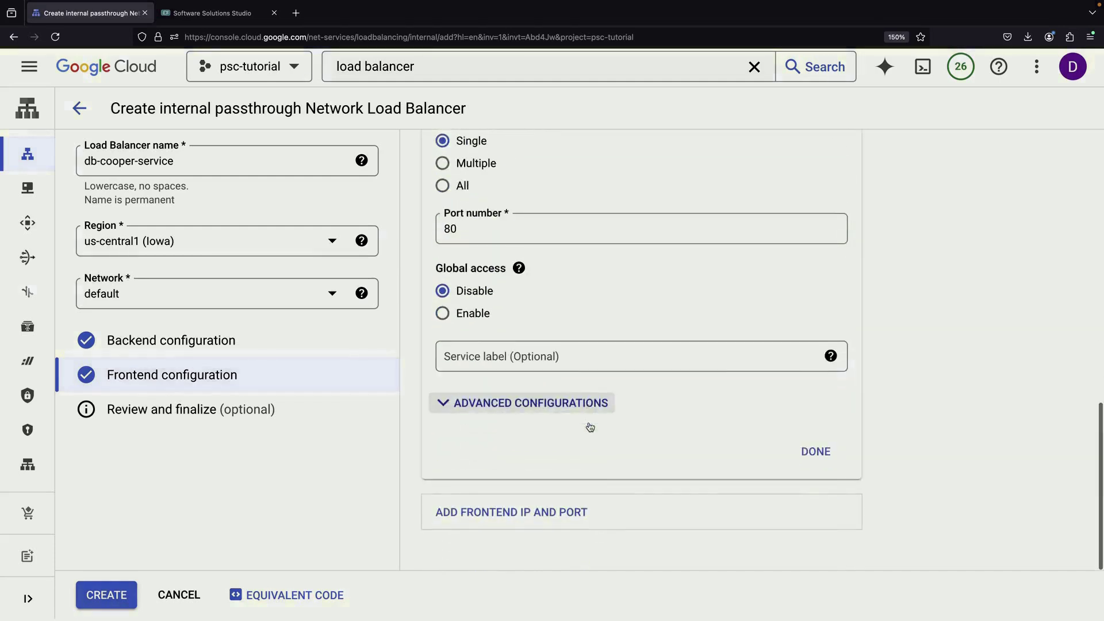
{"action": "left_click", "coordinate": [817, 455]}
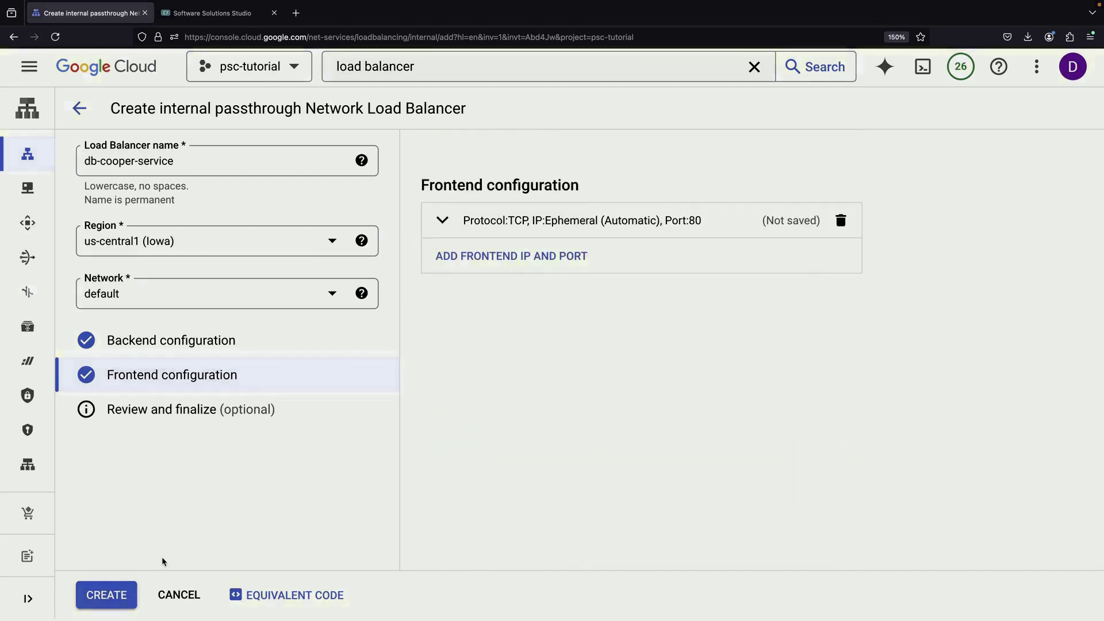
{"action": "left_click", "coordinate": [104, 599]}
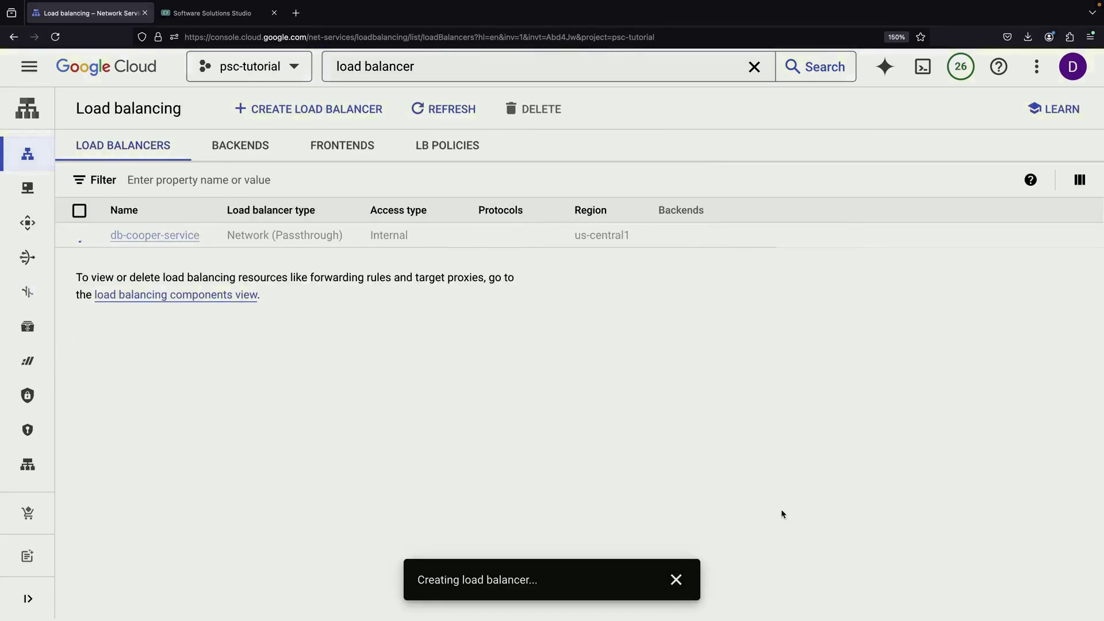
Open the db-cooper-service load balancer details, inspect its instance-group-1 backend, and refresh the details to check the backend's health
{"action": "left_click", "coordinate": [677, 580]}
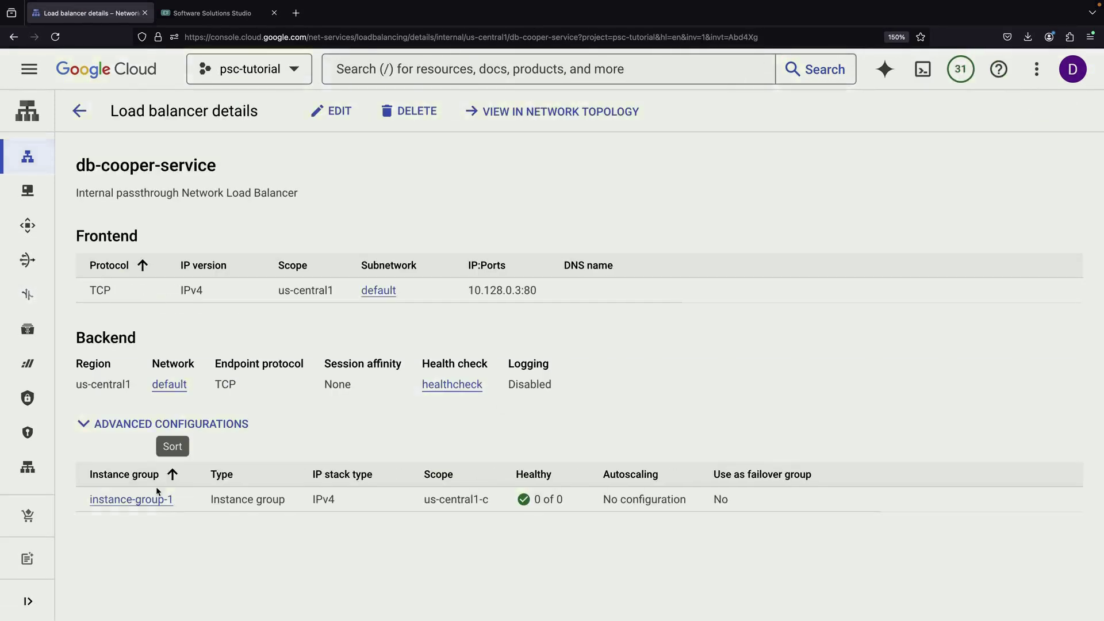
{"action": "left_click", "coordinate": [153, 500]}
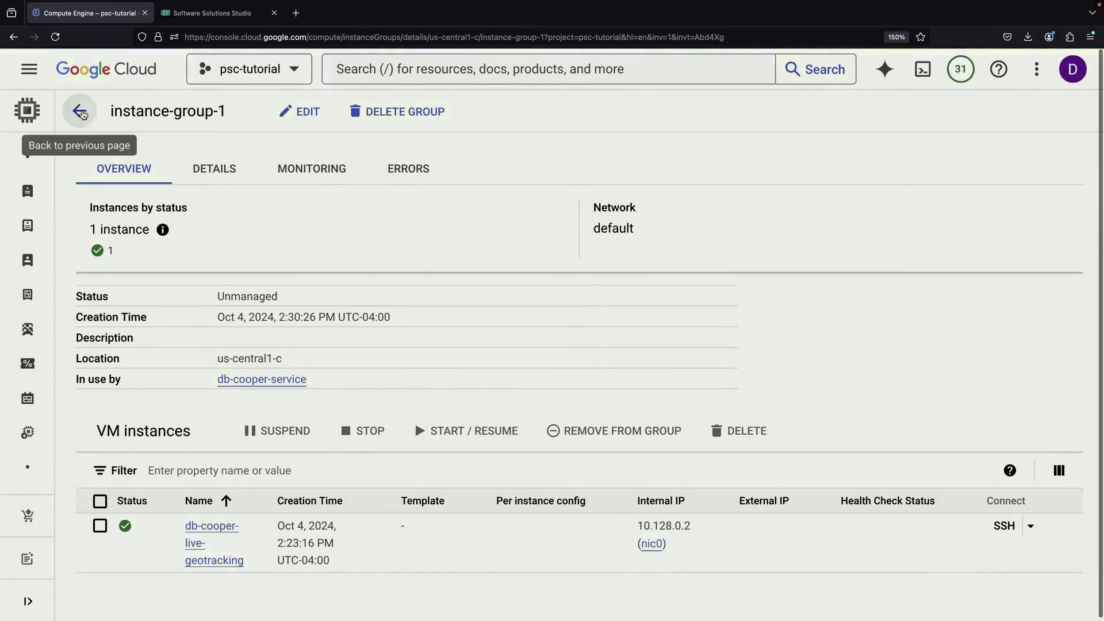
{"action": "left_click", "coordinate": [80, 111]}
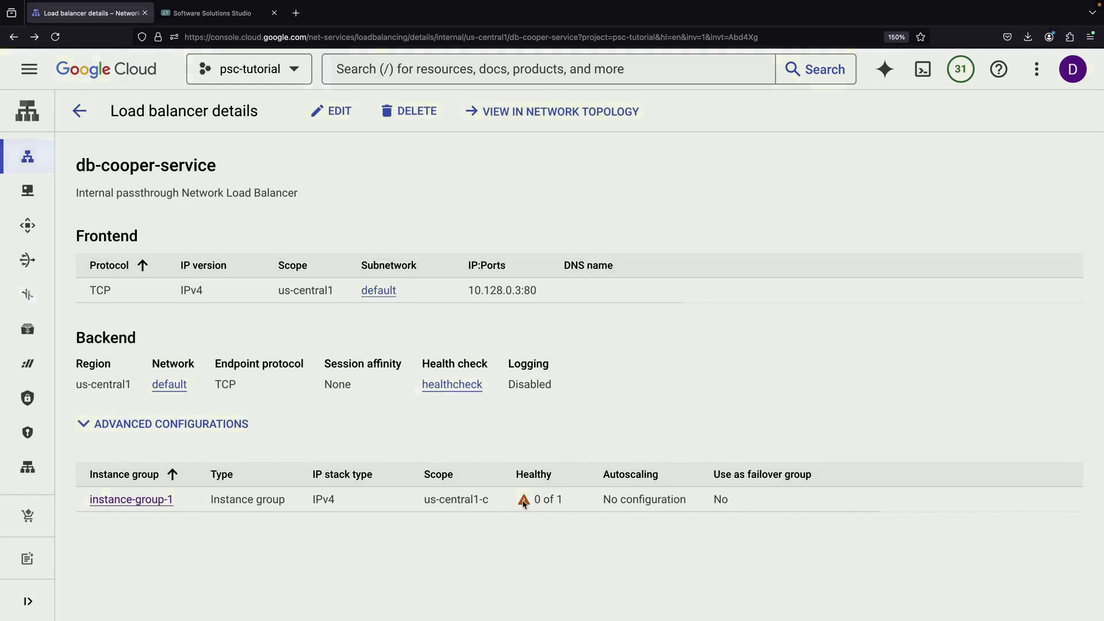
{"action": "key", "text": "ctrl+r"}
Open the console home in a separate browser tab, search for firewall, and go to the VPC network firewall page
{"action": "left_click", "coordinate": [114, 71], "text": "super"}
{"action": "left_click", "coordinate": [438, 73]}
{"action": "type", "text": "firewall"}
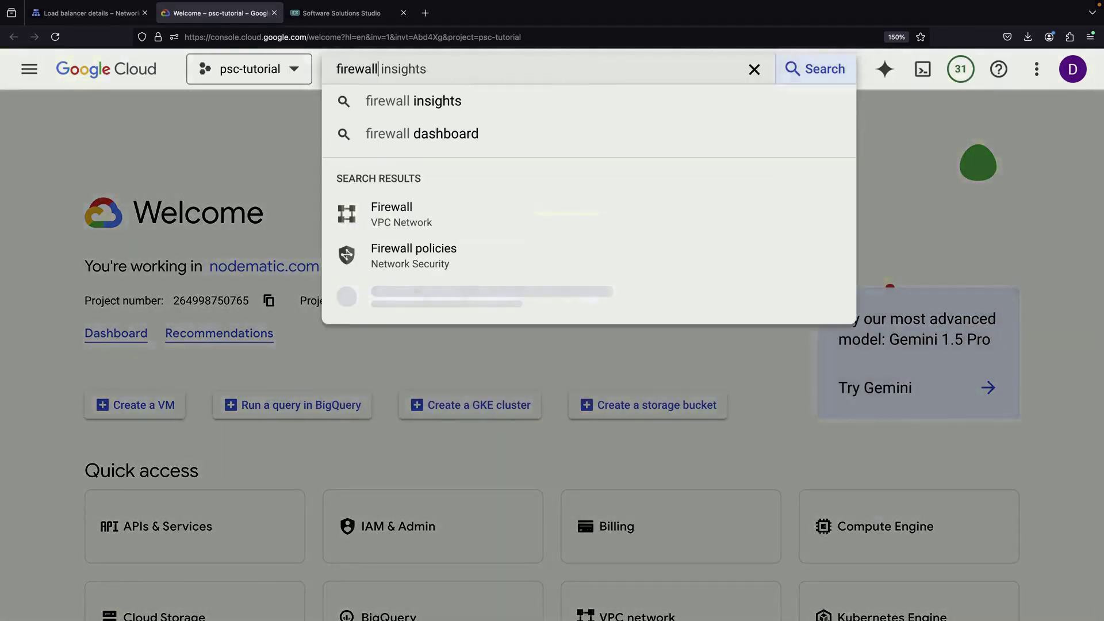
{"action": "left_click", "coordinate": [446, 204]}
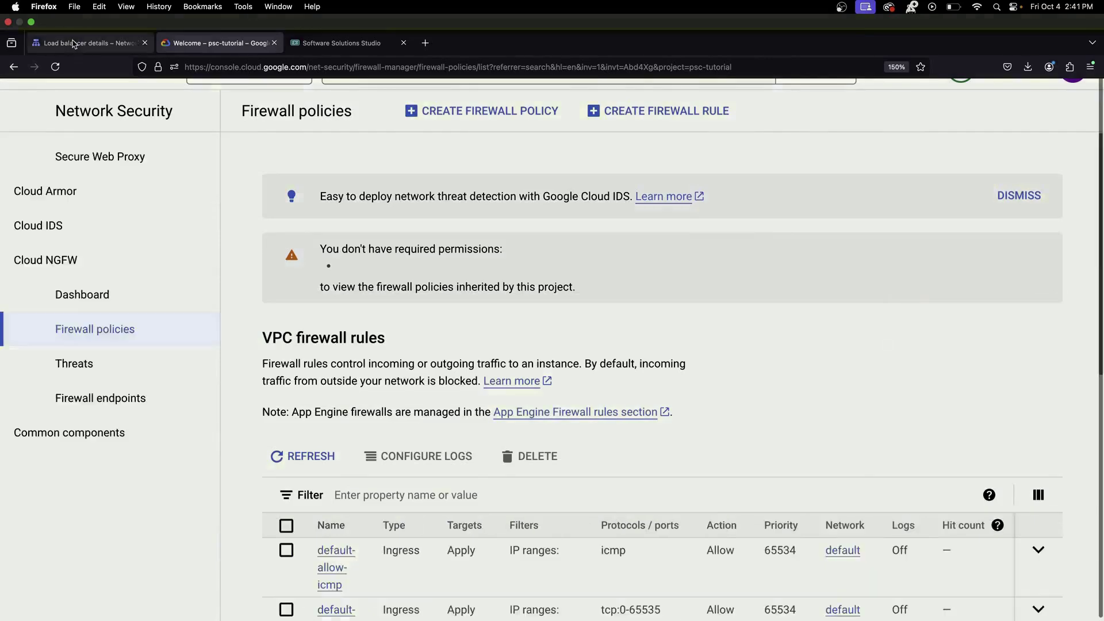
Return to the load balancer details and open instance-group-1 to find its VM instance
{"action": "left_click", "coordinate": [77, 42]}
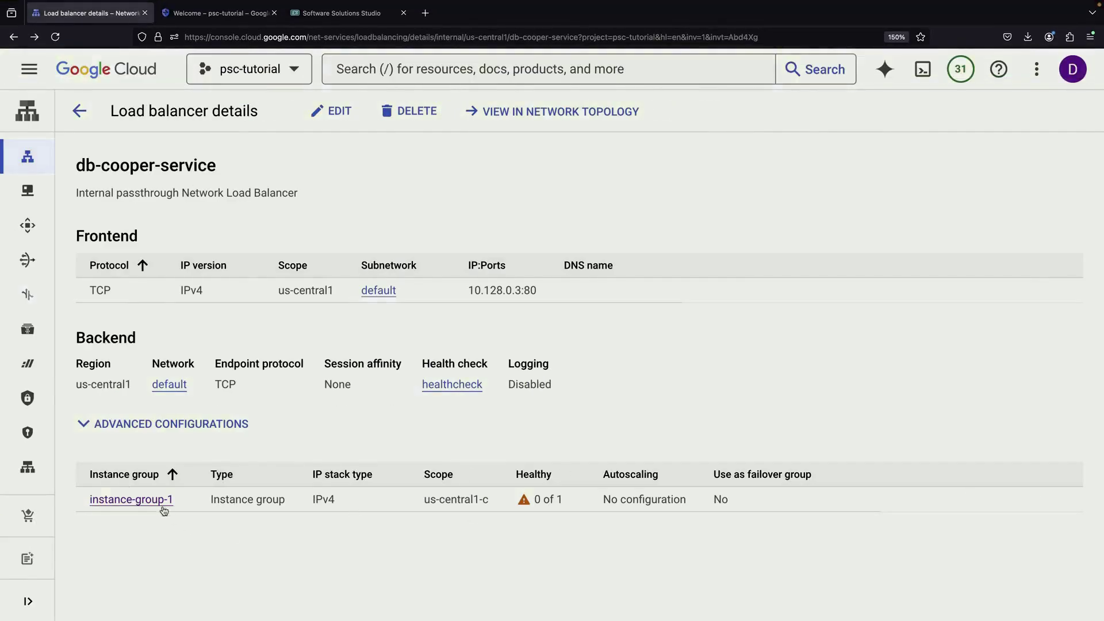
{"action": "left_click", "coordinate": [157, 501]}
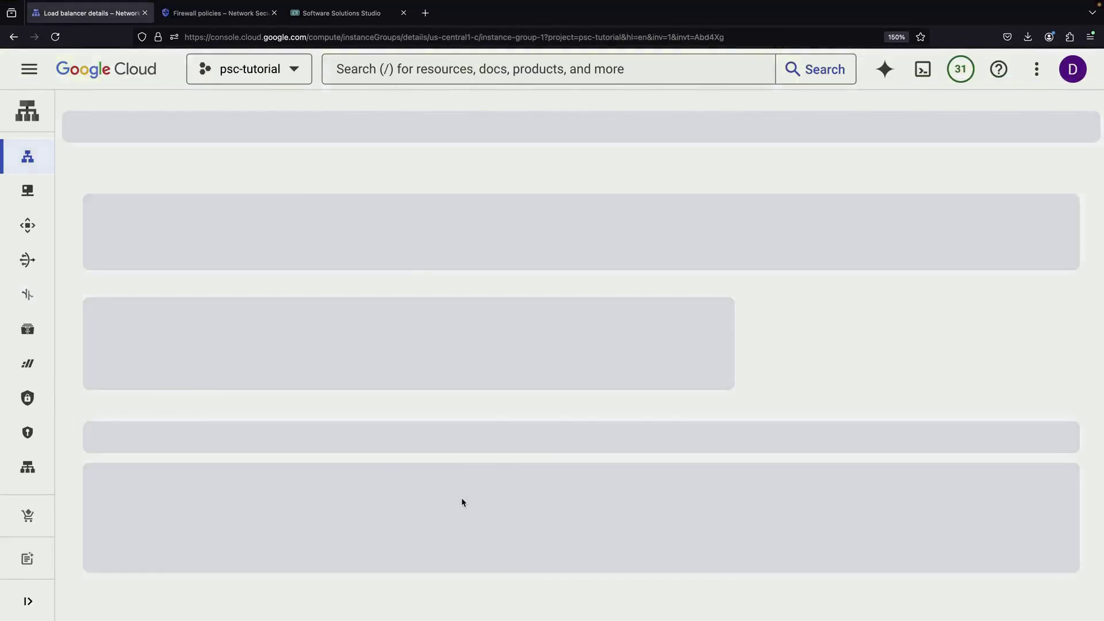
{"action": "scroll", "coordinate": [462, 500], "scroll_direction": "down", "scroll_amount": 1}
{"action": "scroll", "coordinate": [462, 500], "scroll_direction": "up", "scroll_amount": 1}
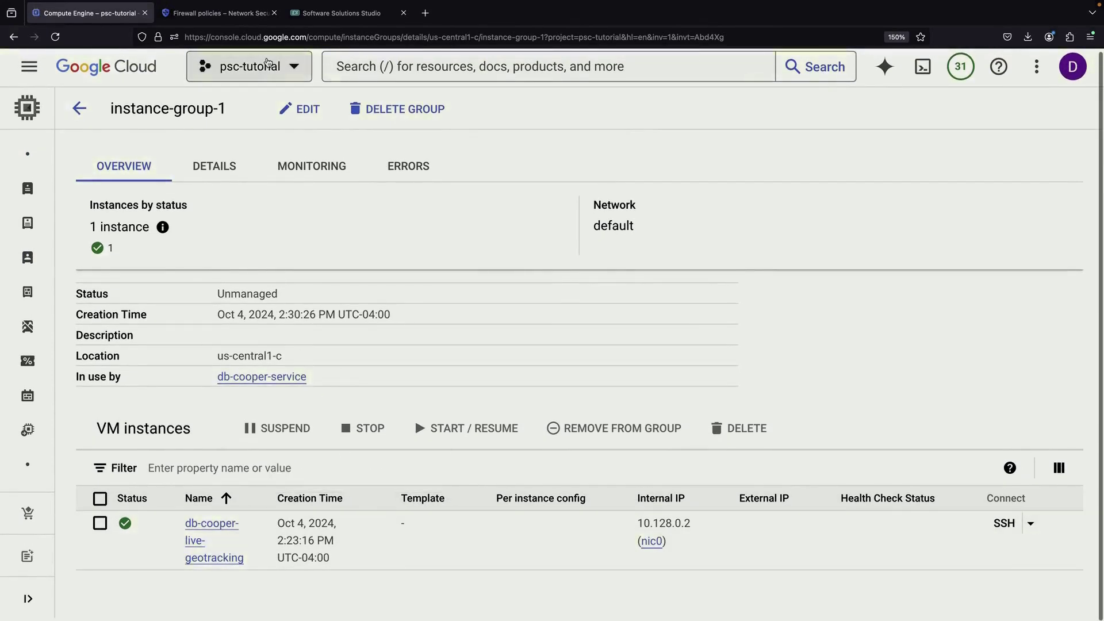
Go back to the Firewall policies page and refresh the list of VPC firewall rules
{"action": "left_click", "coordinate": [236, 13]}
{"action": "scroll", "coordinate": [389, 428], "scroll_direction": "down", "scroll_amount": 3}
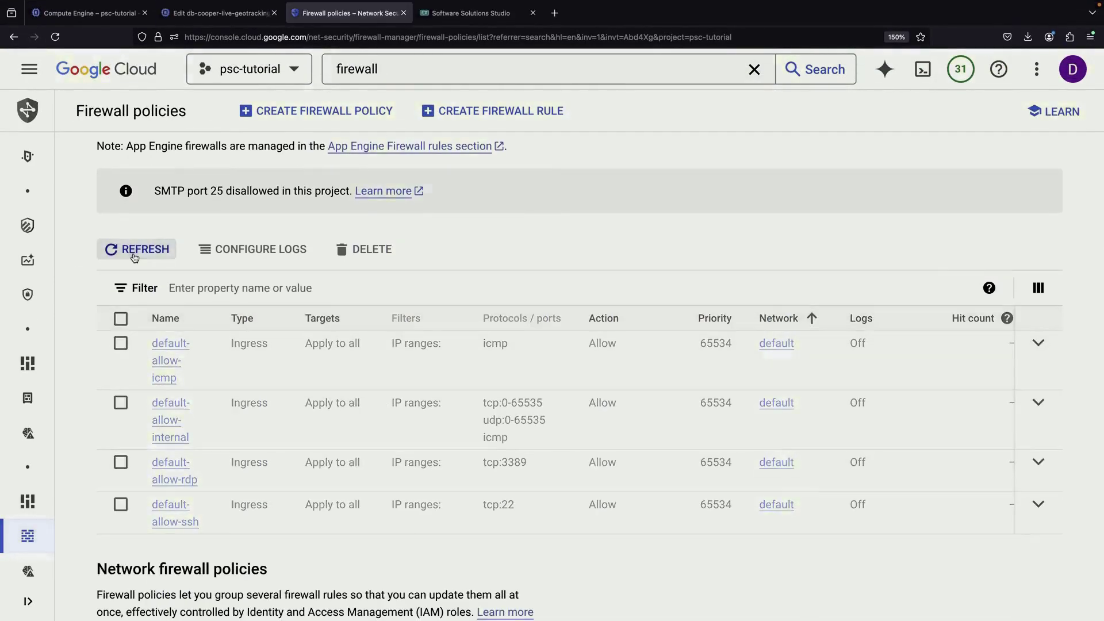
{"action": "left_click", "coordinate": [134, 253]}
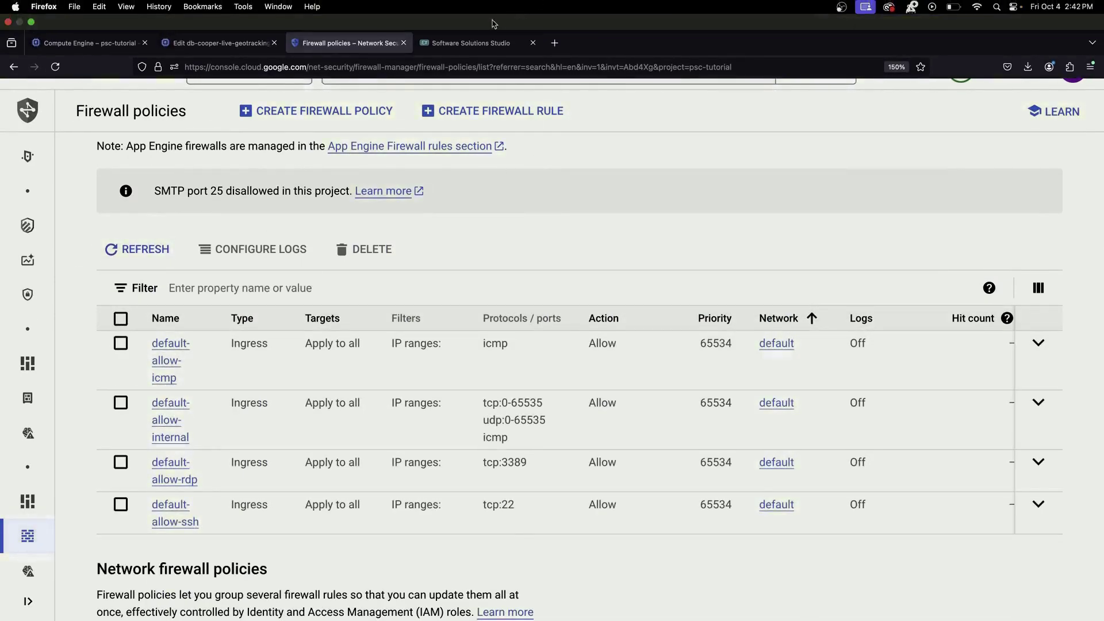
Switch to Software Solutions Studio and open the Google Cloud product page linked from the diagram's Cloud Load Balancing component
{"action": "left_click", "coordinate": [471, 13]}
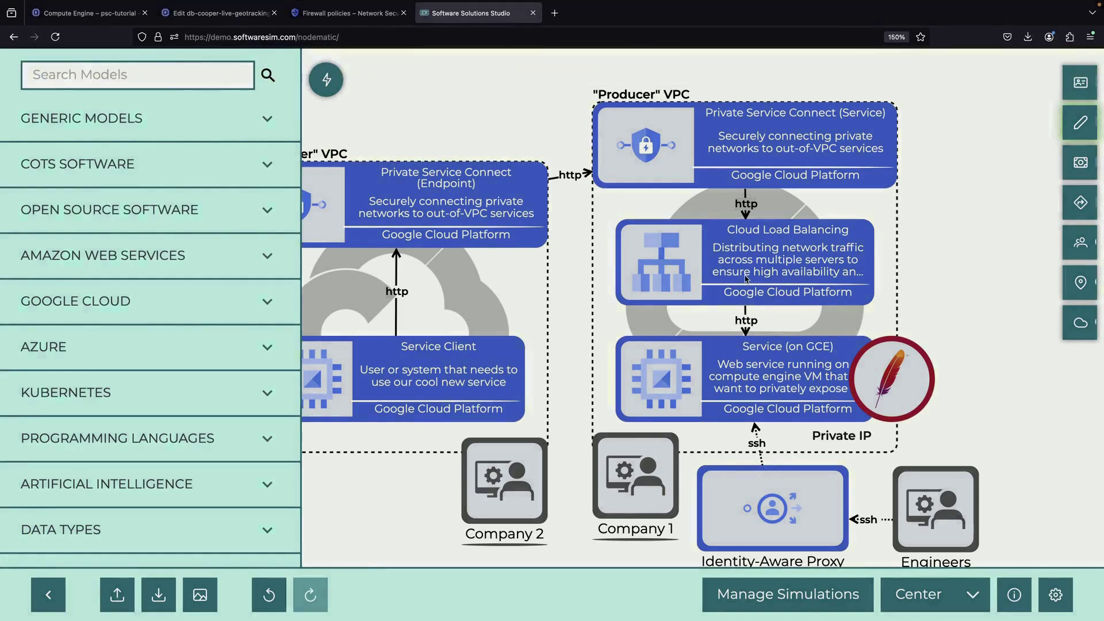
{"action": "left_click", "coordinate": [746, 279]}
{"action": "right_click", "coordinate": [747, 281]}
{"action": "left_click", "coordinate": [765, 288]}
{"action": "left_click", "coordinate": [658, 205]}
{"action": "left_click", "coordinate": [657, 204]}
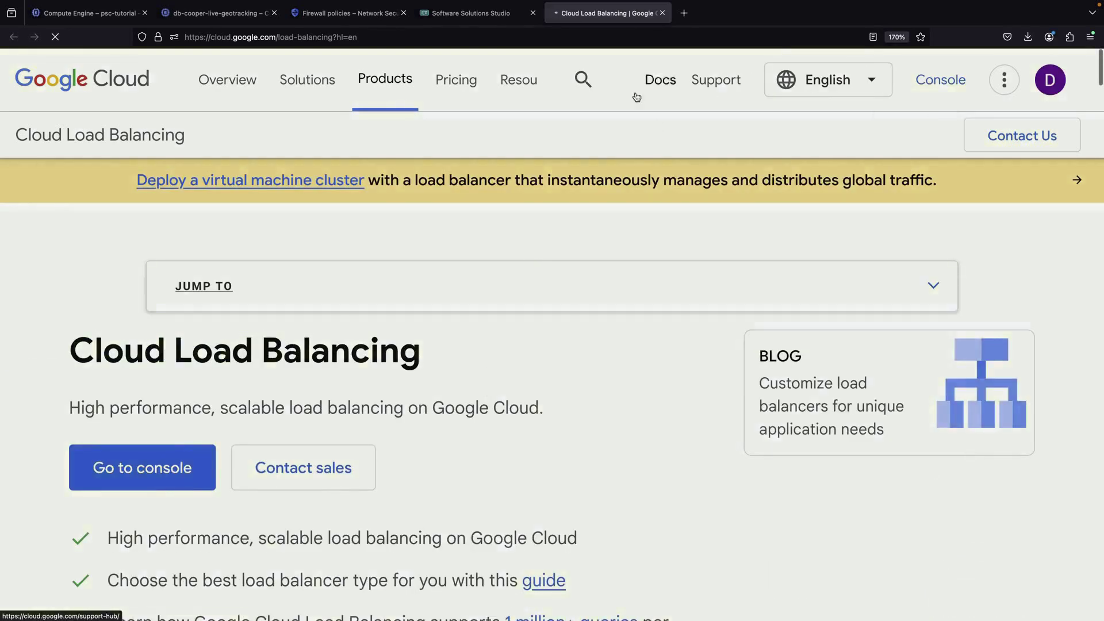
Search the Google Cloud site for "load balancer health check ranges" and open the Health checks overview page
{"action": "left_click", "coordinate": [582, 79]}
{"action": "type", "text": "load balancer "}
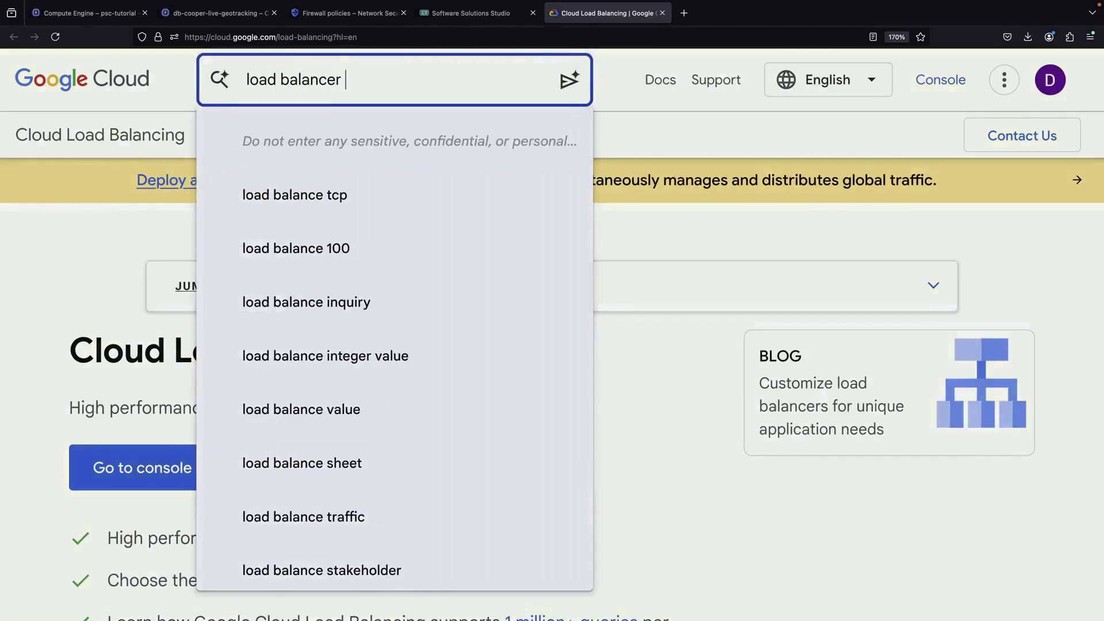
{"action": "type", "text": "health check ranges"}
{"action": "key", "text": "Return"}
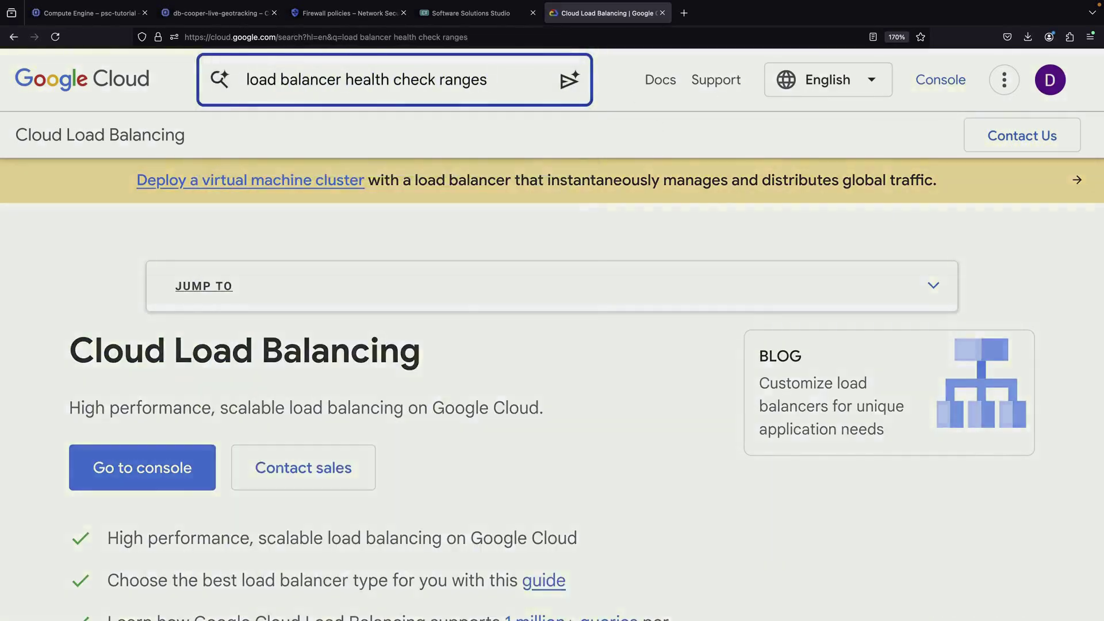
{"action": "scroll", "coordinate": [387, 463], "scroll_direction": "down", "scroll_amount": 4}
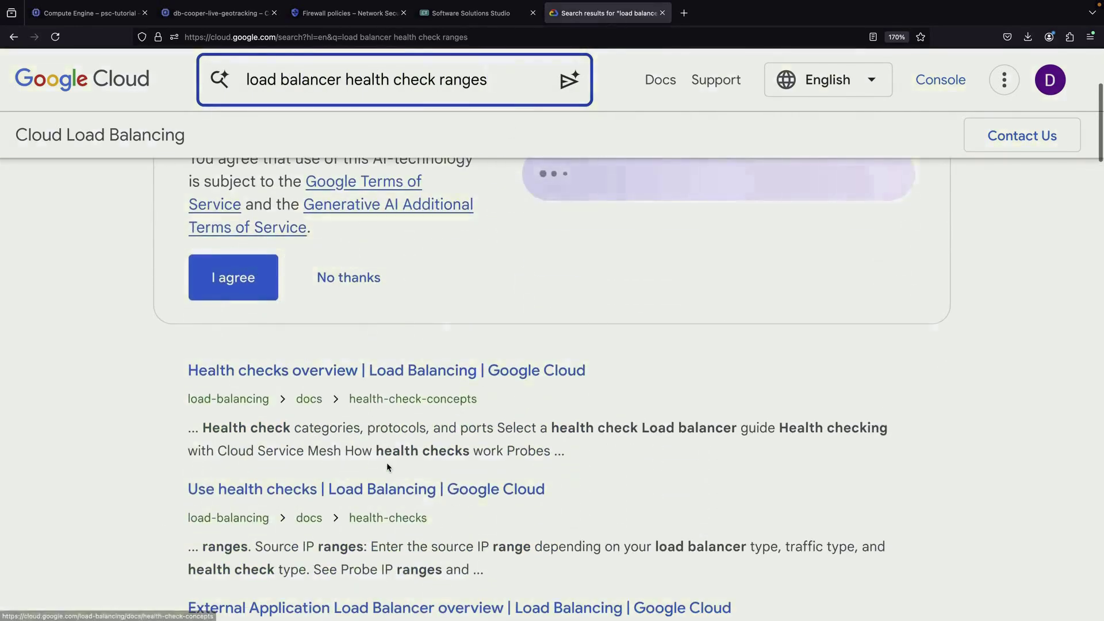
{"action": "left_click", "coordinate": [379, 372]}
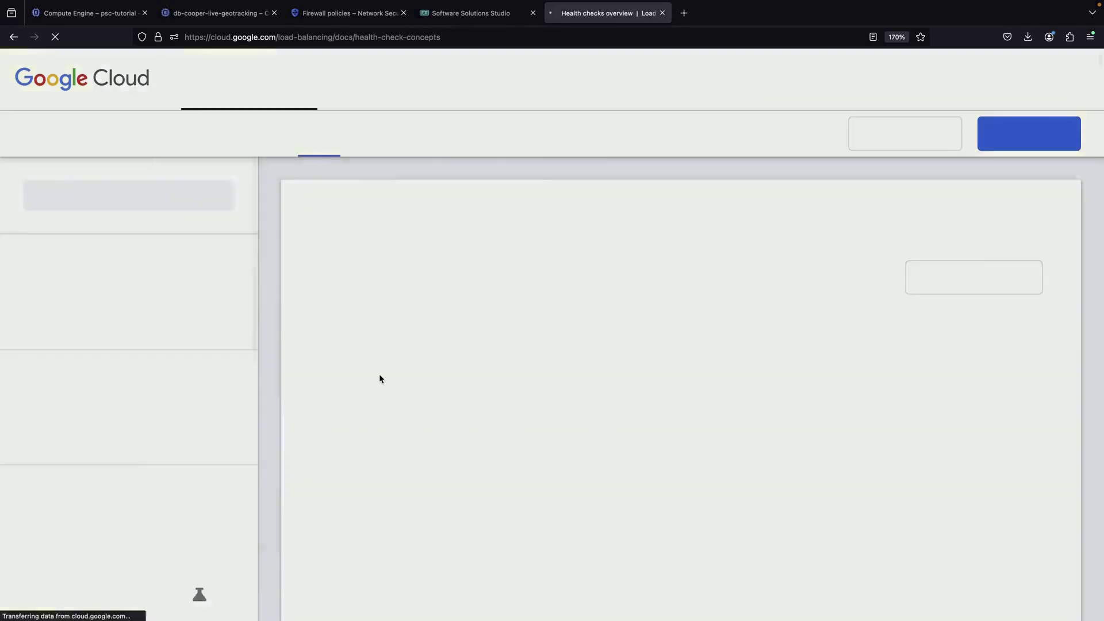
Find "range" on the page and locate the probe IP ranges for the internal passthrough Network Load Balancer
{"action": "key", "text": "ctrl+f"}
{"action": "type", "text": "range"}
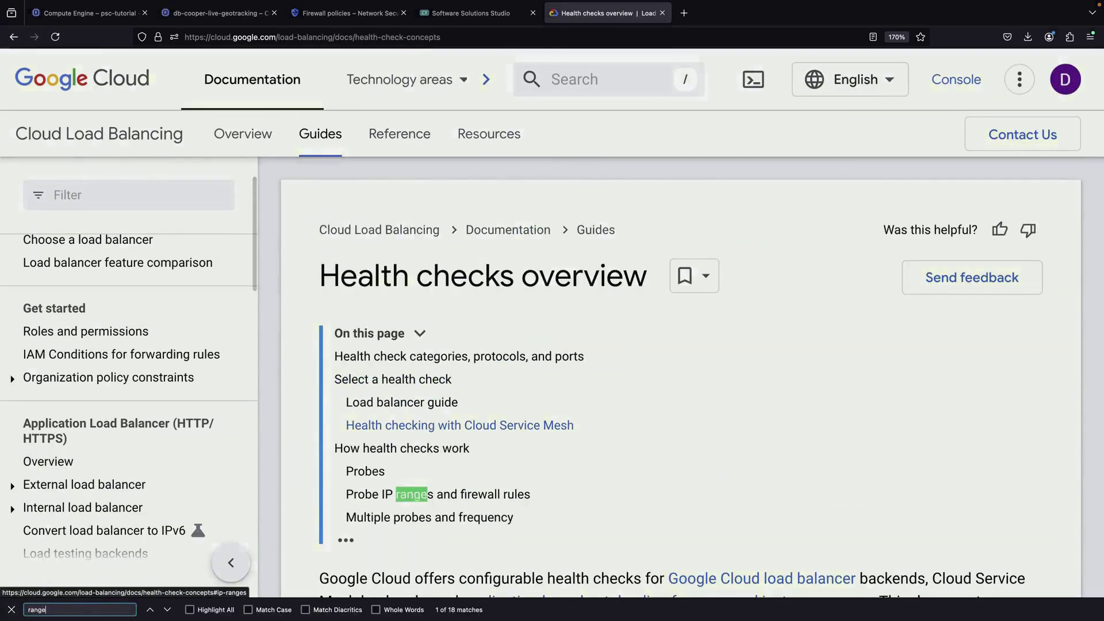
{"action": "key", "text": "shift+Return"}
{"action": "scroll", "coordinate": [654, 343], "scroll_direction": "down", "scroll_amount": 3}
{"action": "scroll", "coordinate": [654, 344], "scroll_direction": "down", "scroll_amount": 10}
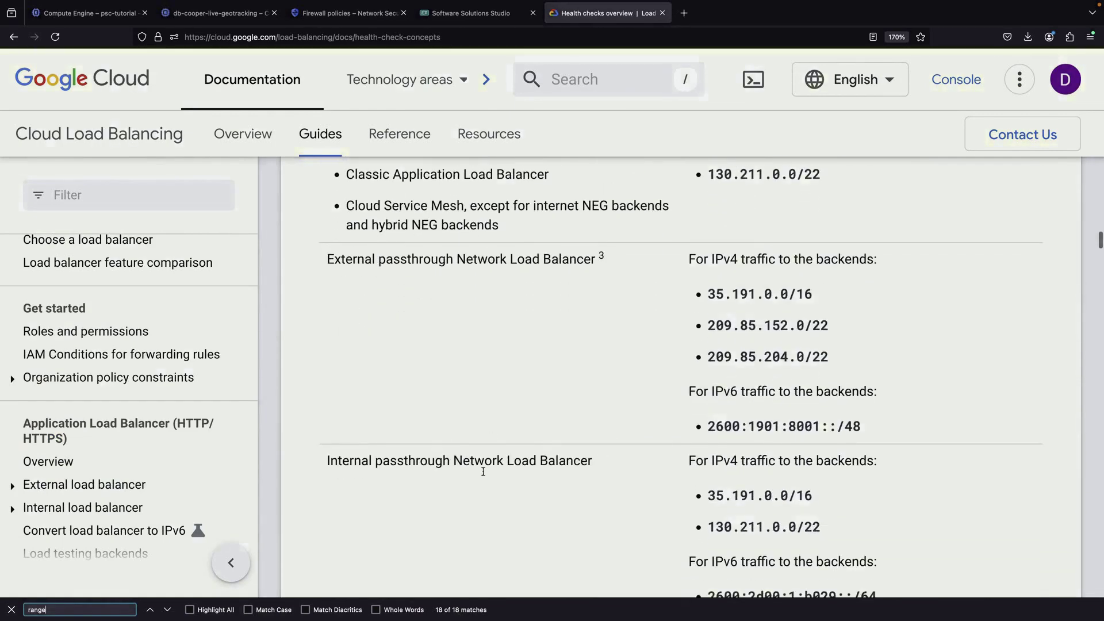
{"action": "triple_click", "coordinate": [484, 464]}
{"action": "scroll", "coordinate": [587, 530], "scroll_direction": "down", "scroll_amount": 2}
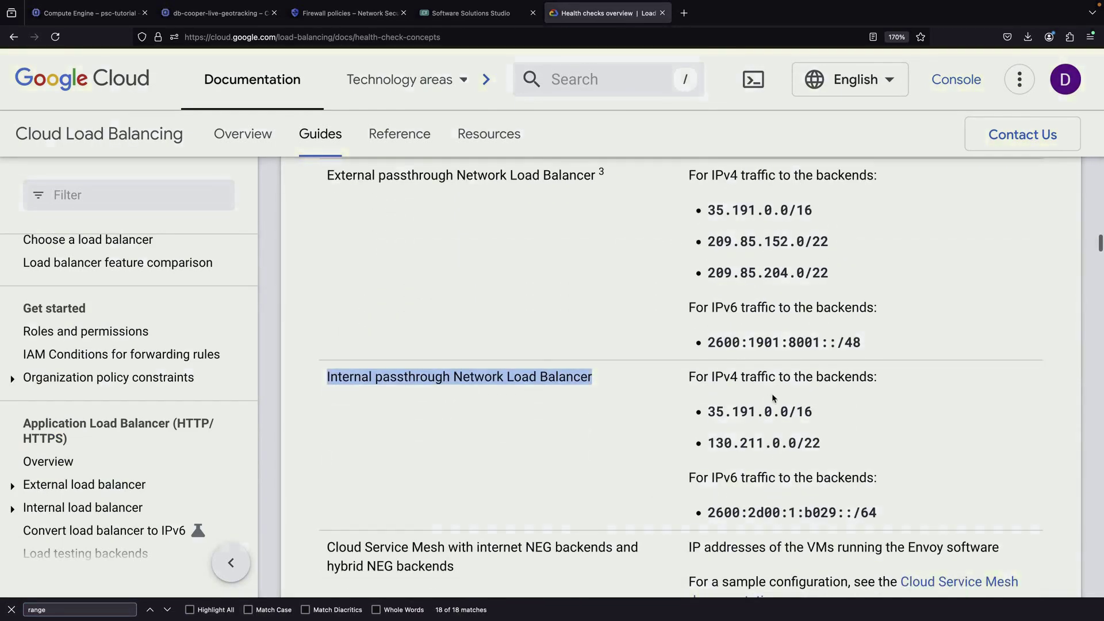
Copy the internal passthrough Network Load Balancer's IPv4 range 35.191.0.0/16 and return to the console's Firewall policies page
{"action": "triple_click", "coordinate": [768, 410]}
{"action": "key", "text": "ctrl+c"}
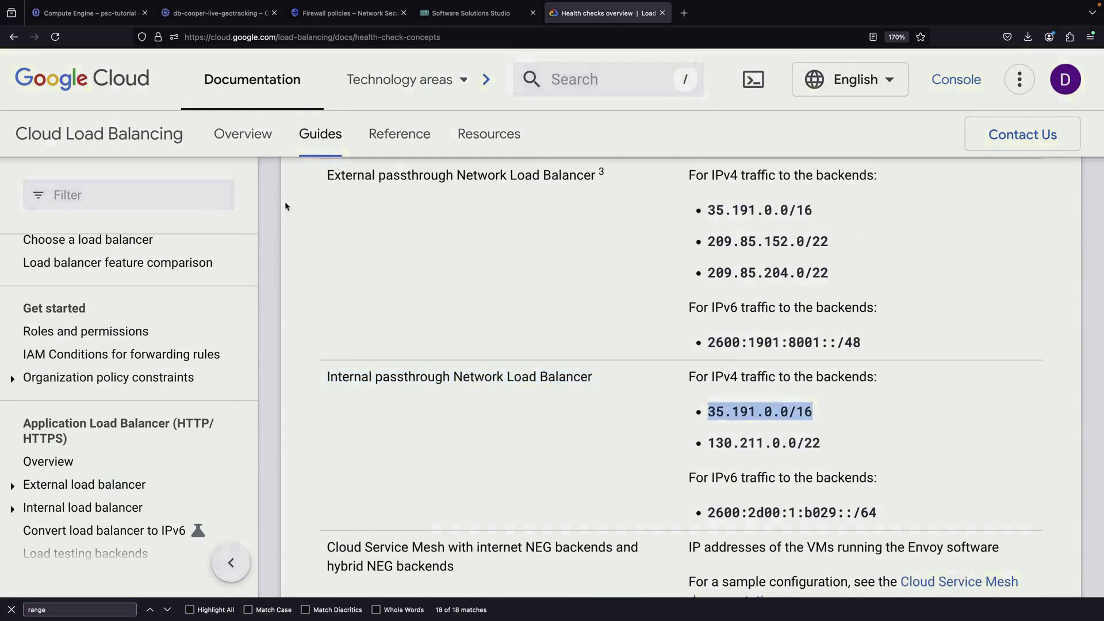
{"action": "left_click", "coordinate": [345, 13]}
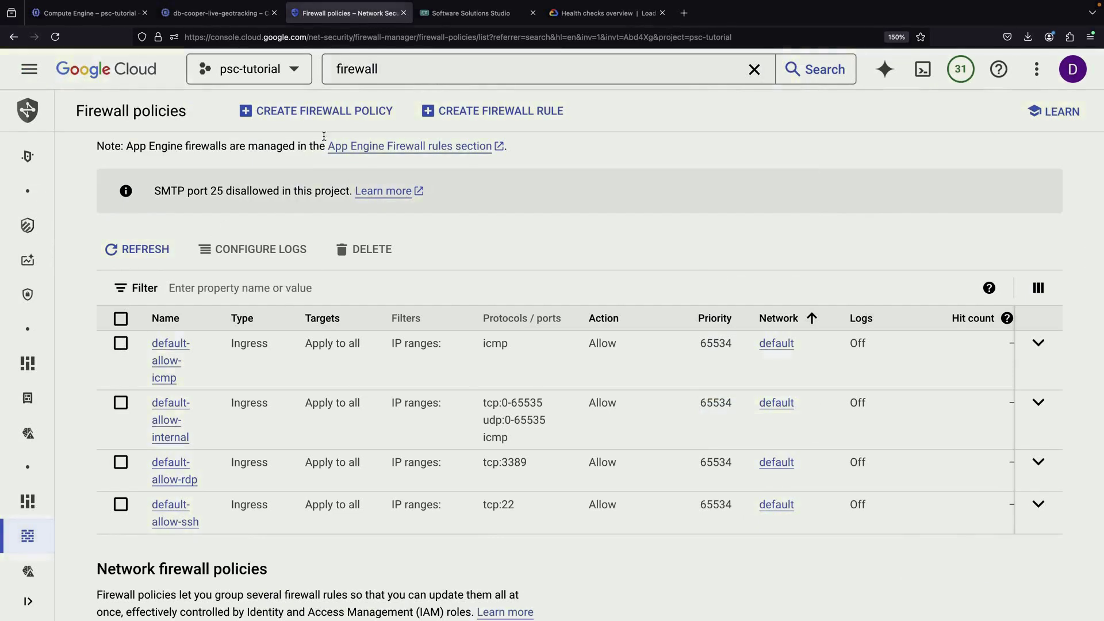
{"action": "left_click", "coordinate": [307, 113]}
{"action": "left_click", "coordinate": [244, 210]}
{"action": "type", "text": "allow-lb-health"}
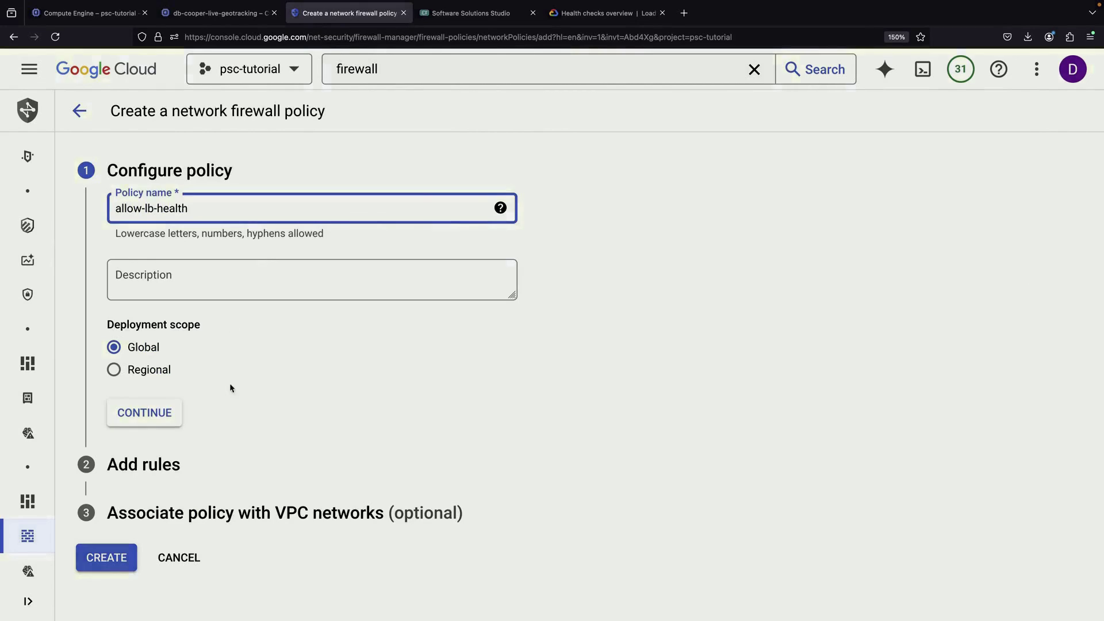
{"action": "left_click", "coordinate": [151, 415]}
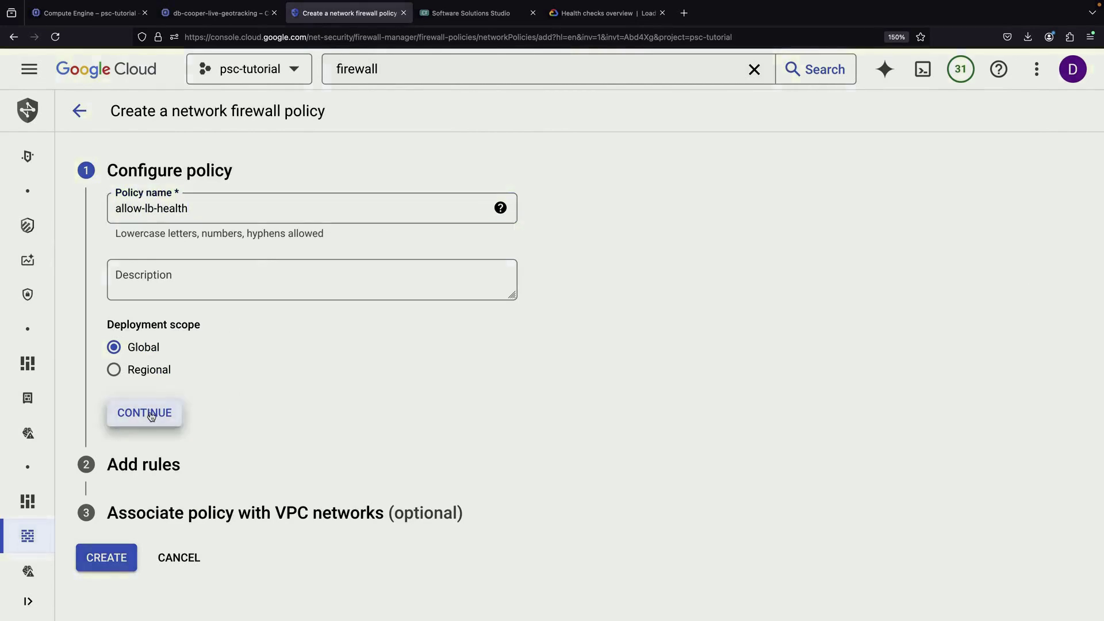
{"action": "scroll", "coordinate": [175, 462], "scroll_direction": "down", "scroll_amount": 2}
{"action": "scroll", "coordinate": [138, 288], "scroll_direction": "up", "scroll_amount": 2}
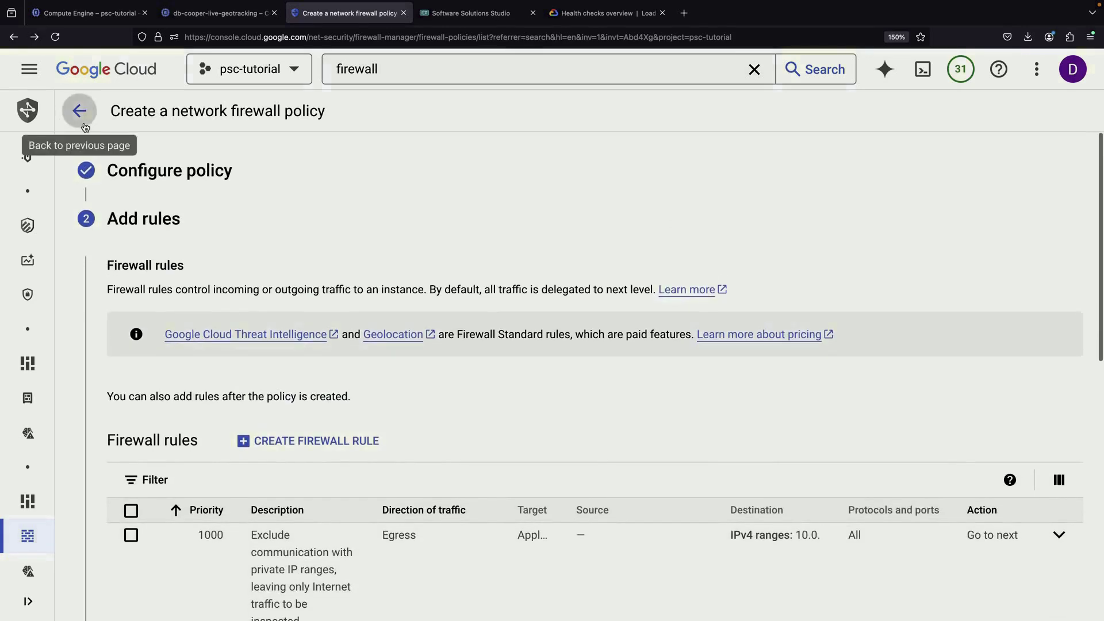
{"action": "left_click", "coordinate": [84, 125]}
Start a new VPC firewall rule named allow-lb-checks
{"action": "left_click", "coordinate": [517, 114]}
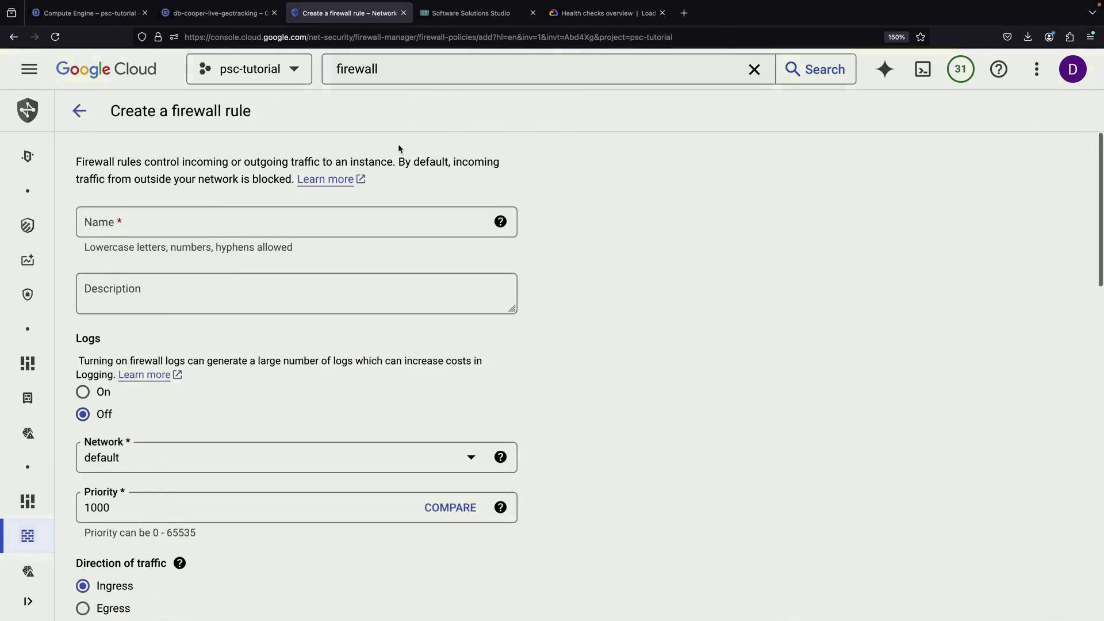
{"action": "left_click", "coordinate": [153, 221]}
{"action": "type", "text": "allow-lb-checks"}
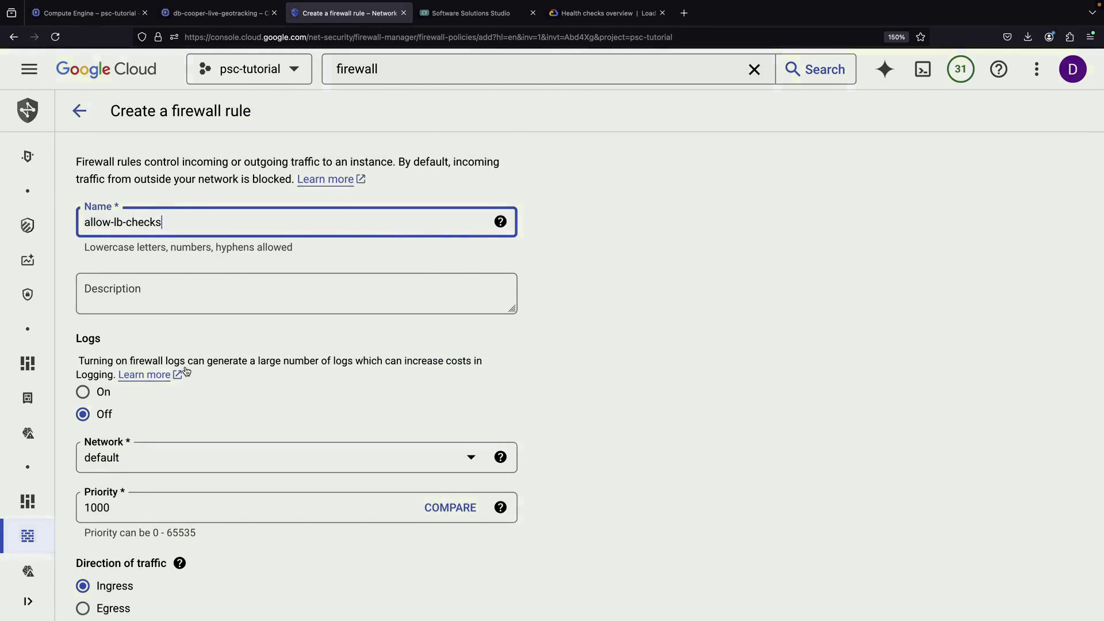
Paste 35.191.0.0/16 as the first source IPv4 range of the firewall rule
{"action": "scroll", "coordinate": [185, 371], "scroll_direction": "down", "scroll_amount": 6}
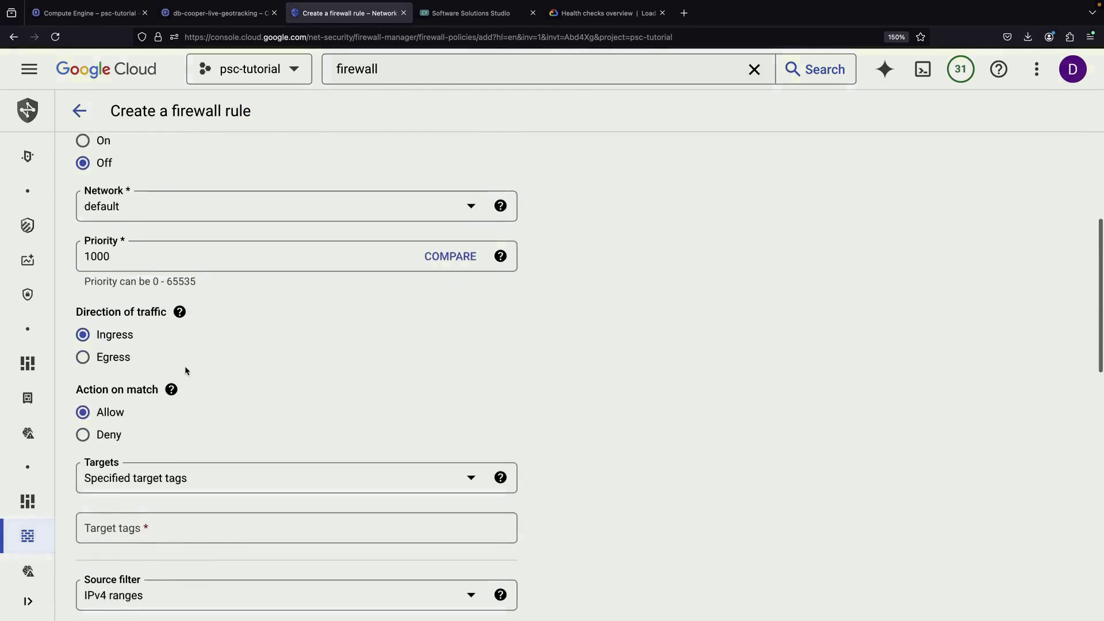
{"action": "left_click", "coordinate": [178, 415]}
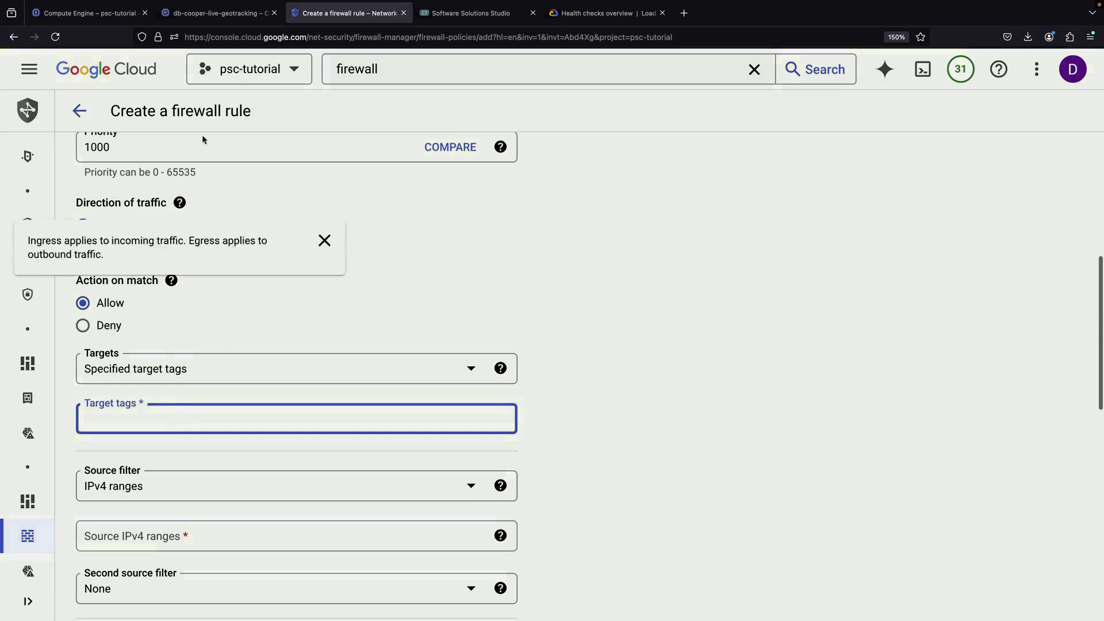
{"action": "scroll", "coordinate": [237, 520], "scroll_direction": "down", "scroll_amount": 1}
{"action": "left_click", "coordinate": [209, 458]}
{"action": "key", "text": "ctrl+v"}
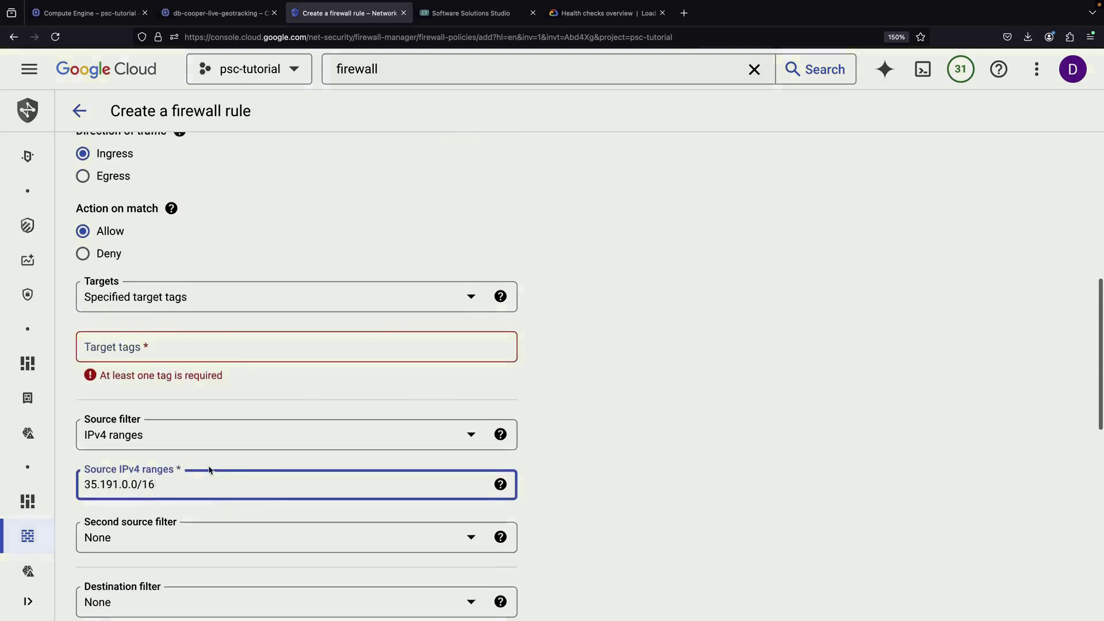
{"action": "key", "text": "Return"}
Copy the range 130.211.0.0/22 from the health check documentation and add it as the rule's second source IPv4 range
{"action": "left_click", "coordinate": [588, 19]}
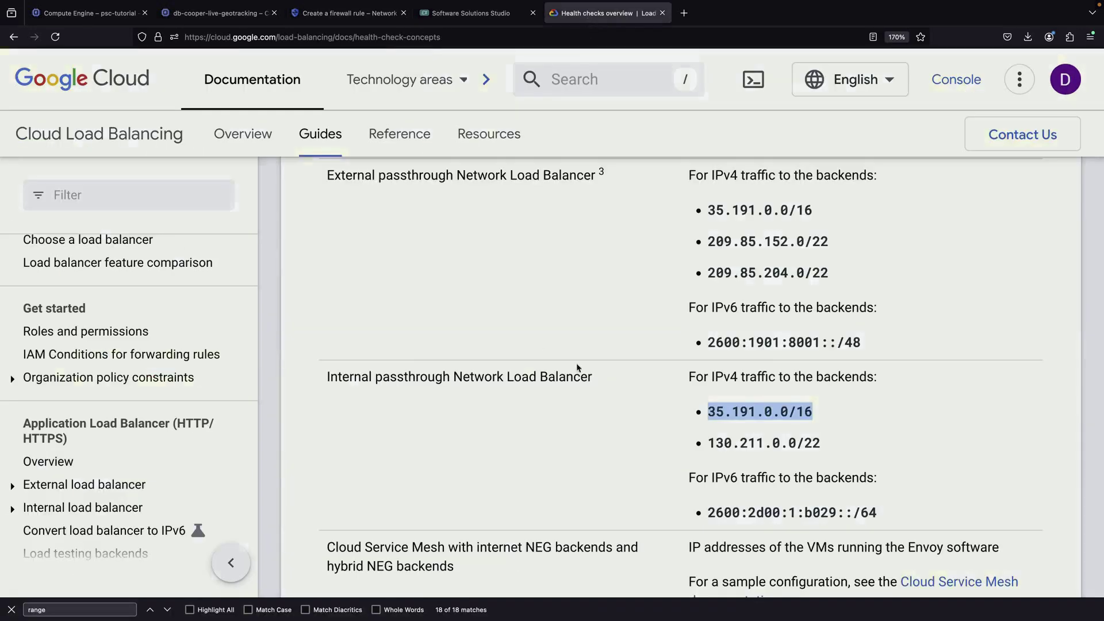
{"action": "triple_click", "coordinate": [751, 448]}
{"action": "left_click", "coordinate": [345, 12]}
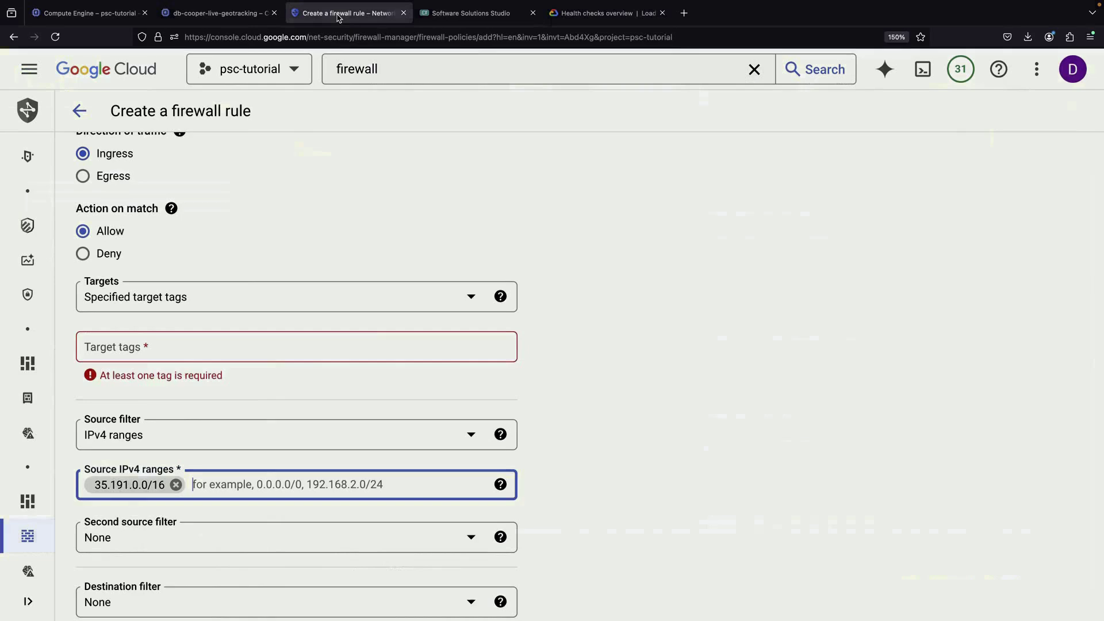
{"action": "key", "text": "Return"}
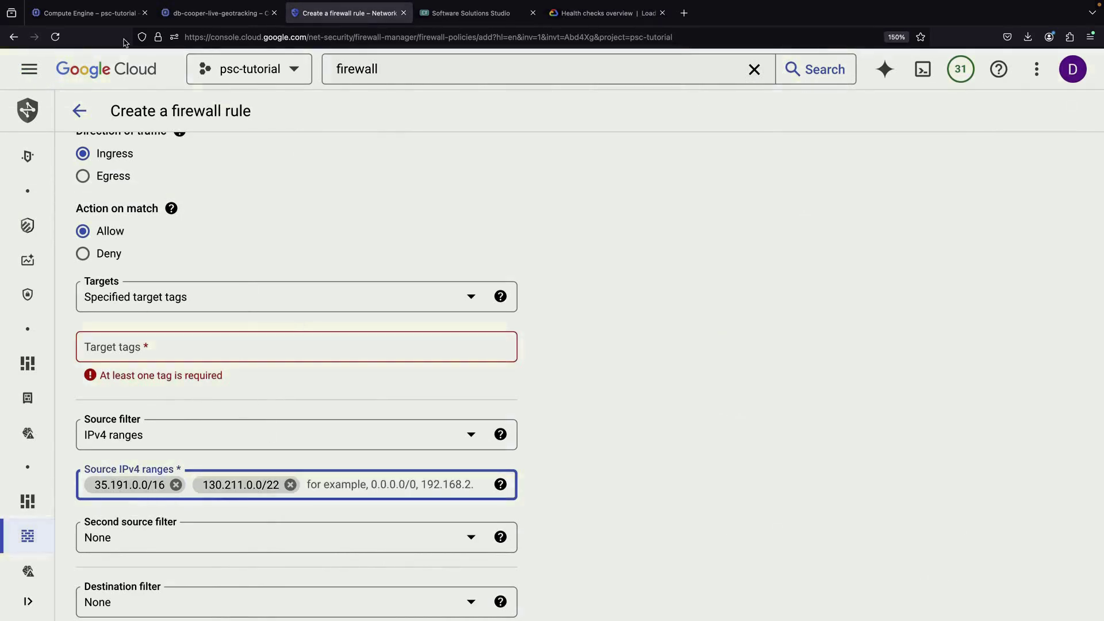
Copy the network tag lb-health-check from the db-cooper-live-geotracking VM's page and add it as the firewall rule's target tag
{"action": "left_click", "coordinate": [192, 13]}
{"action": "scroll", "coordinate": [180, 364], "scroll_direction": "down", "scroll_amount": 10}
{"action": "triple_click", "coordinate": [142, 365]}
{"action": "key", "text": "ctrl+c"}
{"action": "left_click", "coordinate": [361, 20]}
{"action": "left_click", "coordinate": [226, 343]}
{"action": "key", "text": "ctrl+v"}
{"action": "key", "text": "Return"}
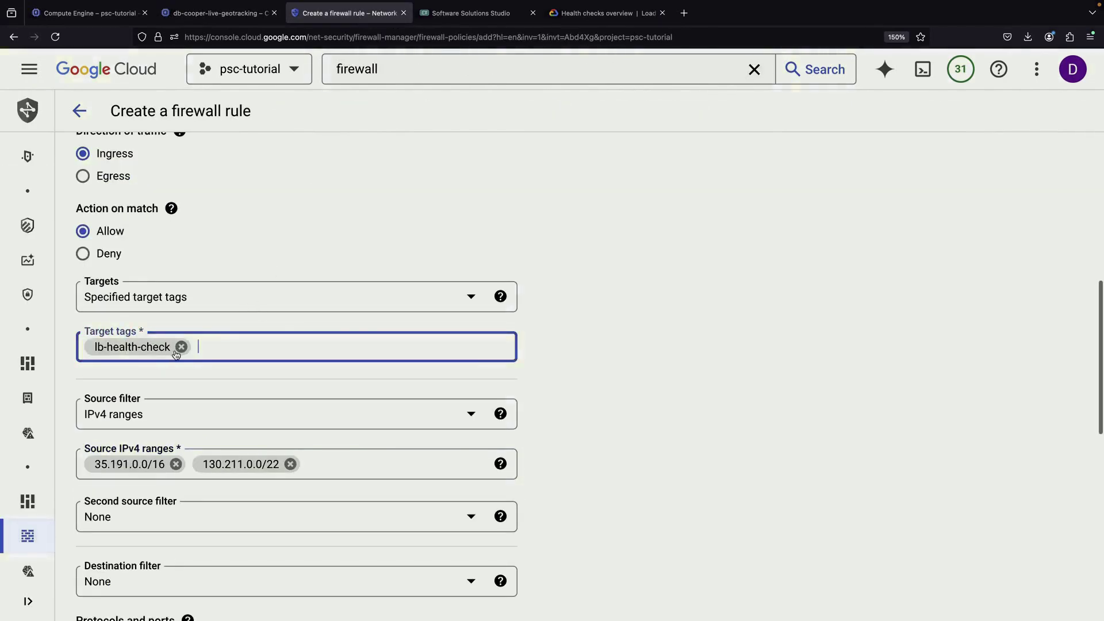
Enable TCP under the rule's specified protocols and set its ports to 80,443
{"action": "scroll", "coordinate": [194, 416], "scroll_direction": "down", "scroll_amount": 5}
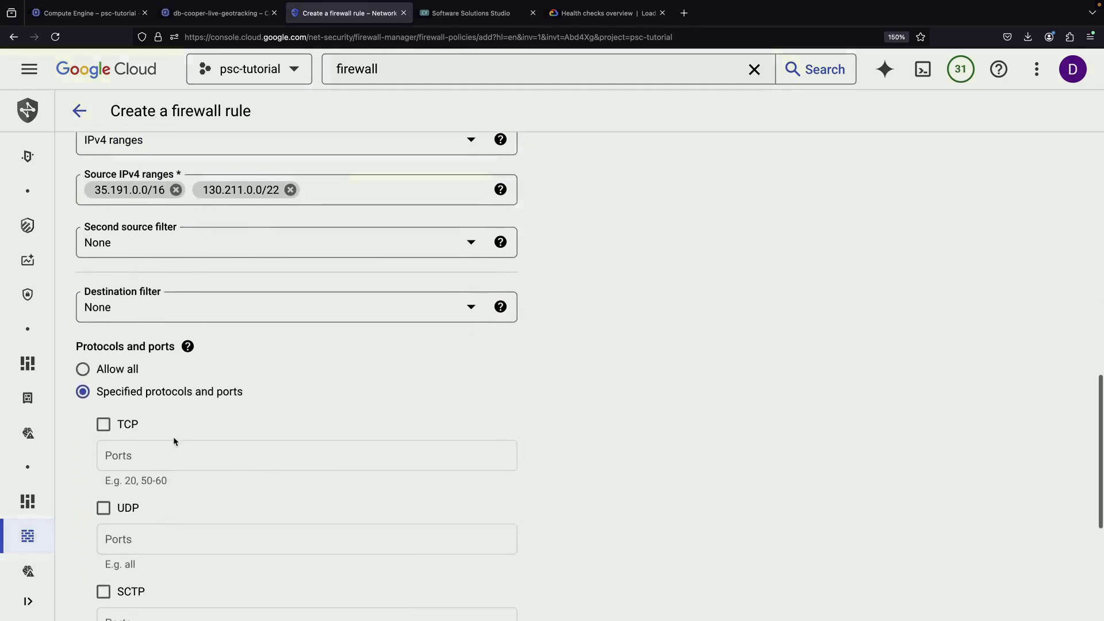
{"action": "left_click", "coordinate": [104, 425]}
{"action": "left_click", "coordinate": [133, 462]}
{"action": "type", "text": "80,443"}
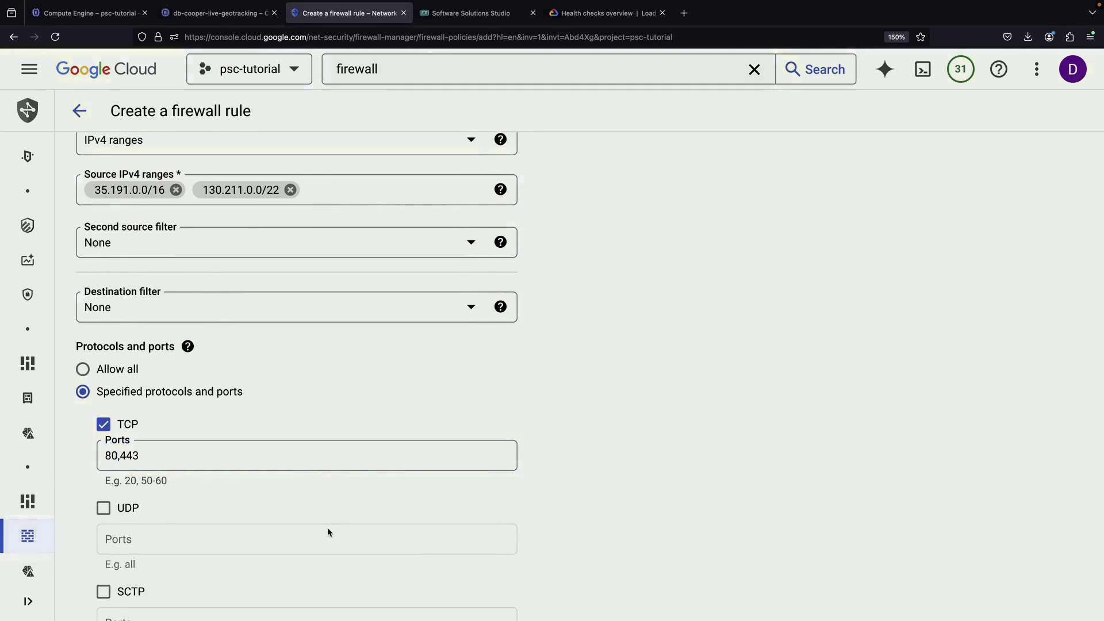
Create the firewall rule with the entered source ranges, target tag and ports
{"action": "scroll", "coordinate": [326, 527], "scroll_direction": "down", "scroll_amount": 5}
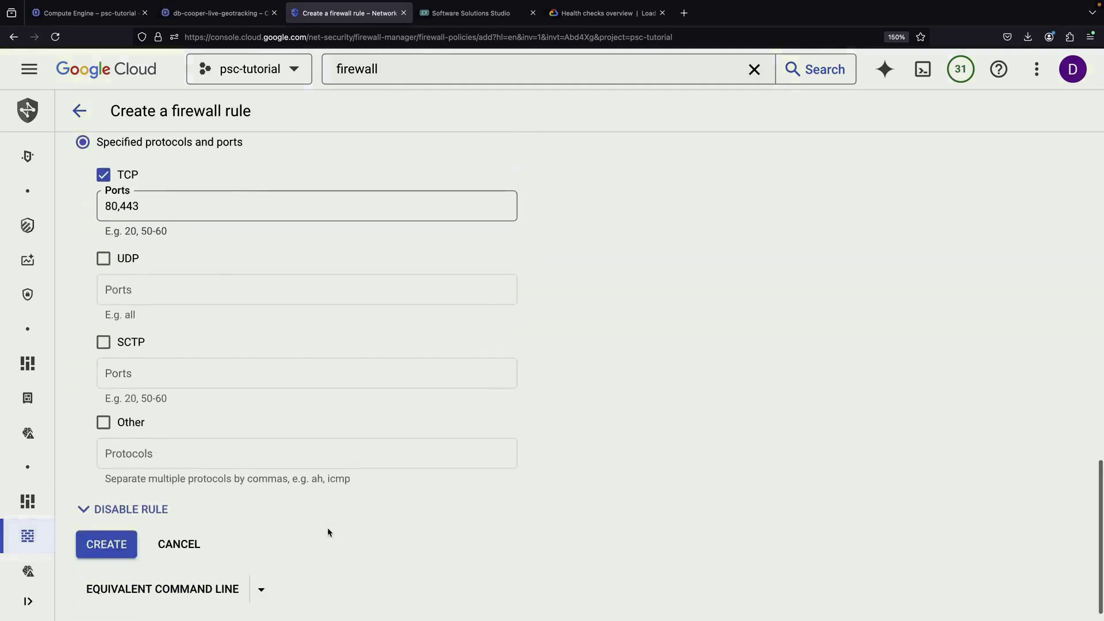
{"action": "left_click", "coordinate": [126, 545]}
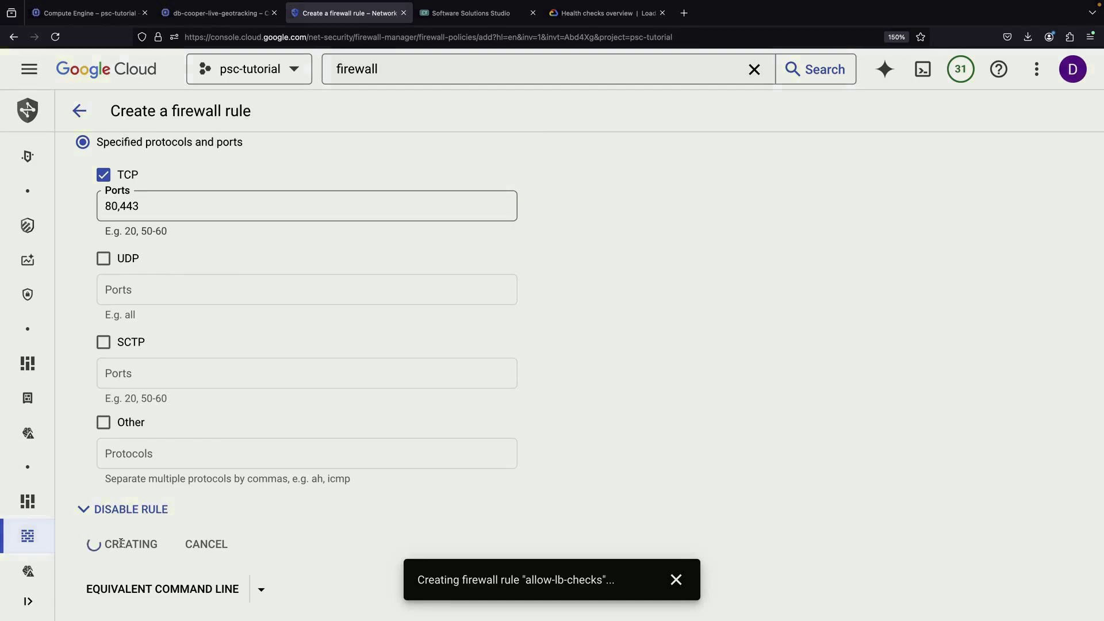
Return to the db-cooper-service load balancer's details and reload them to check the backend health and the frontend IP address
{"action": "left_click", "coordinate": [90, 17]}
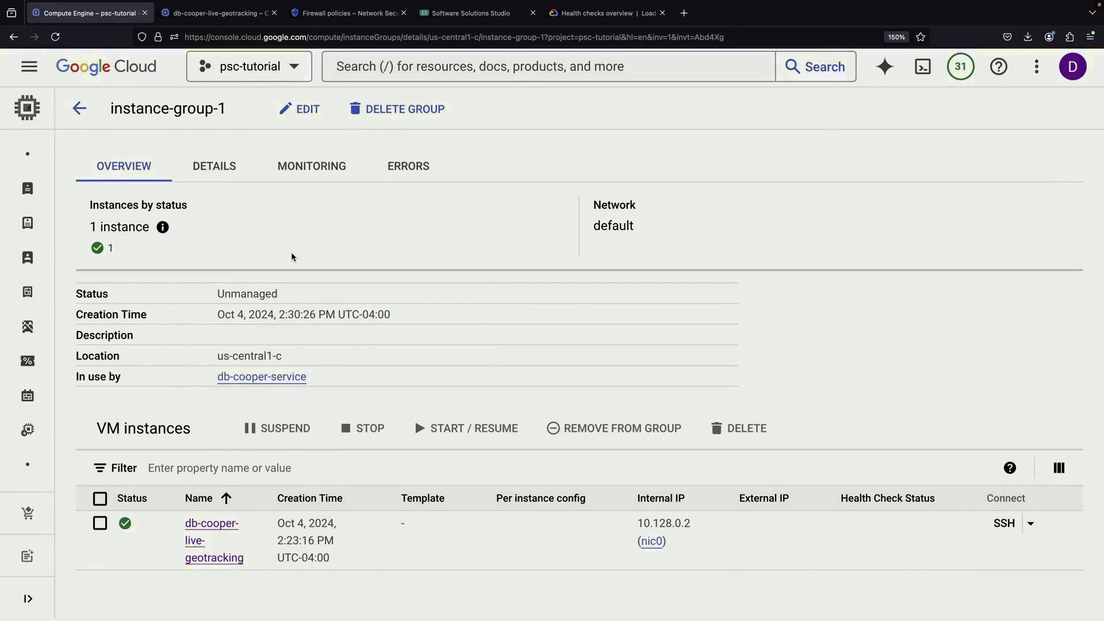
{"action": "left_click", "coordinate": [80, 108]}
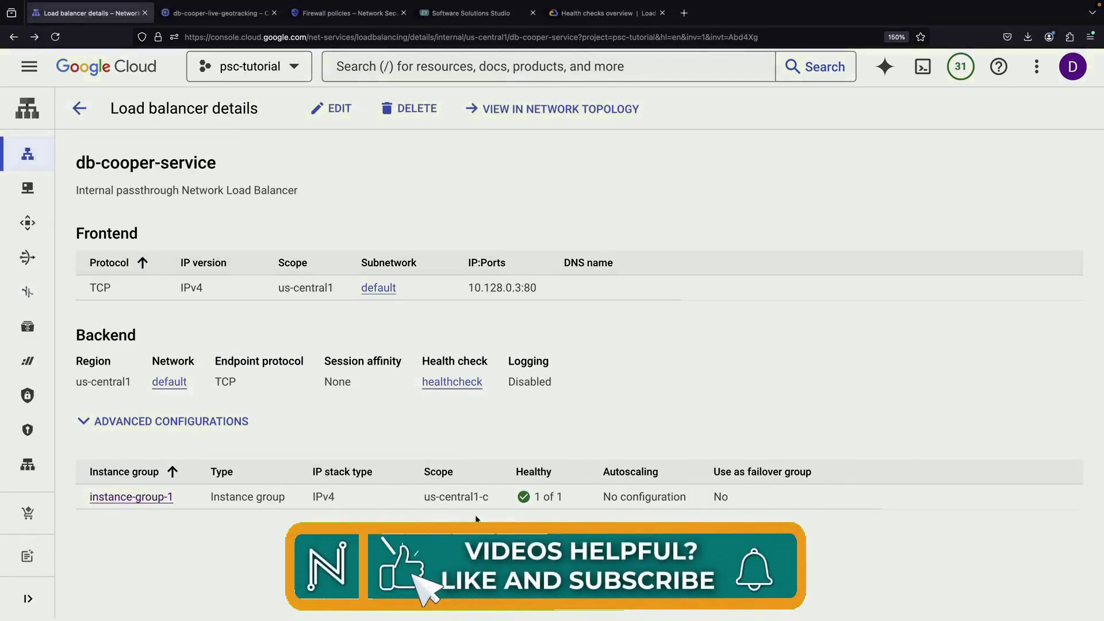
{"action": "key", "text": "super+r"}
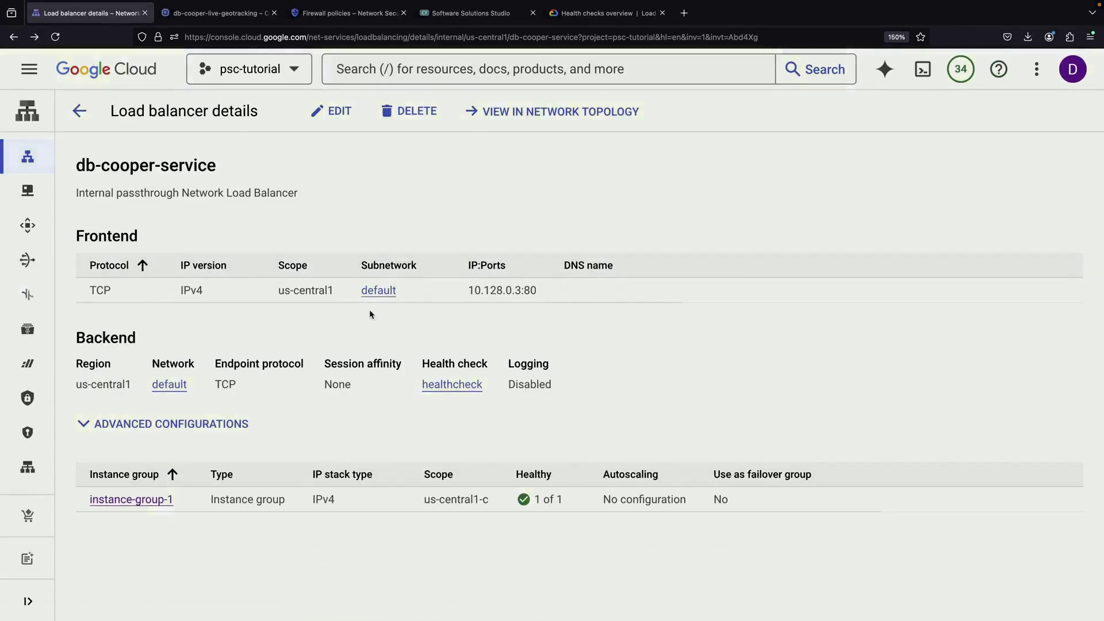
{"action": "left_click_drag", "start_coordinate": [484, 290], "coordinate": [498, 290]}
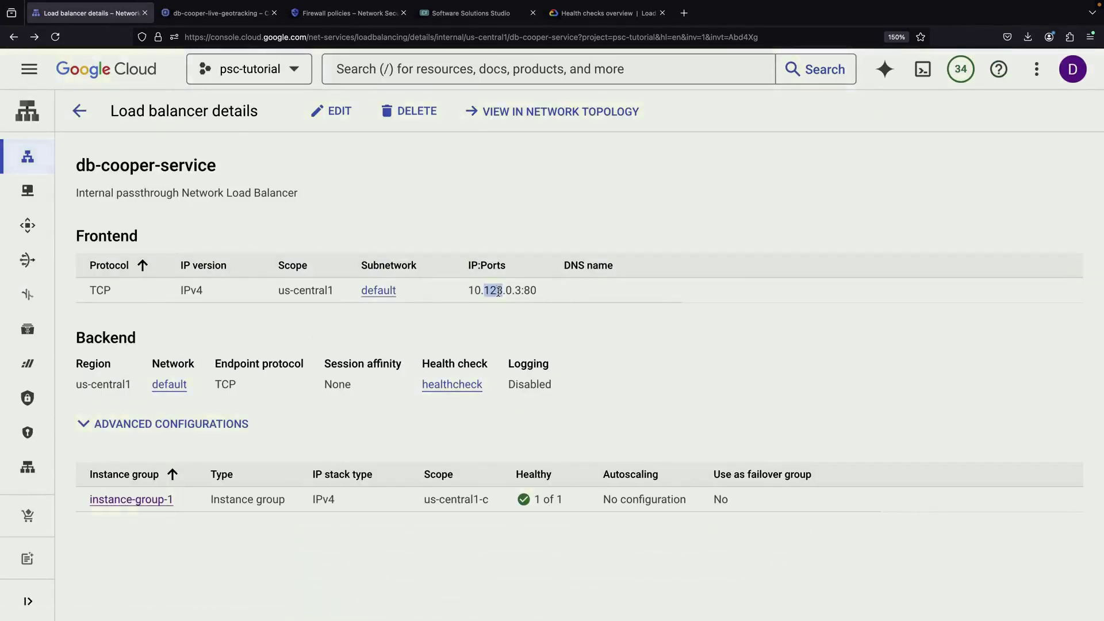
Search the console for Private Service Connect and open its published services
{"action": "left_click", "coordinate": [130, 75]}
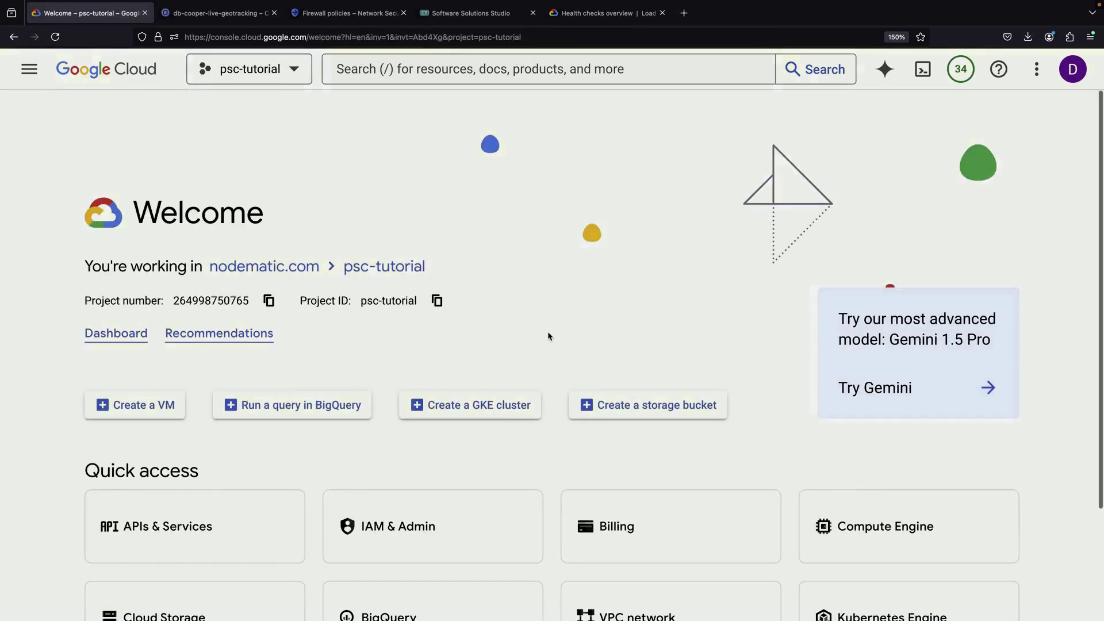
{"action": "left_click", "coordinate": [493, 77]}
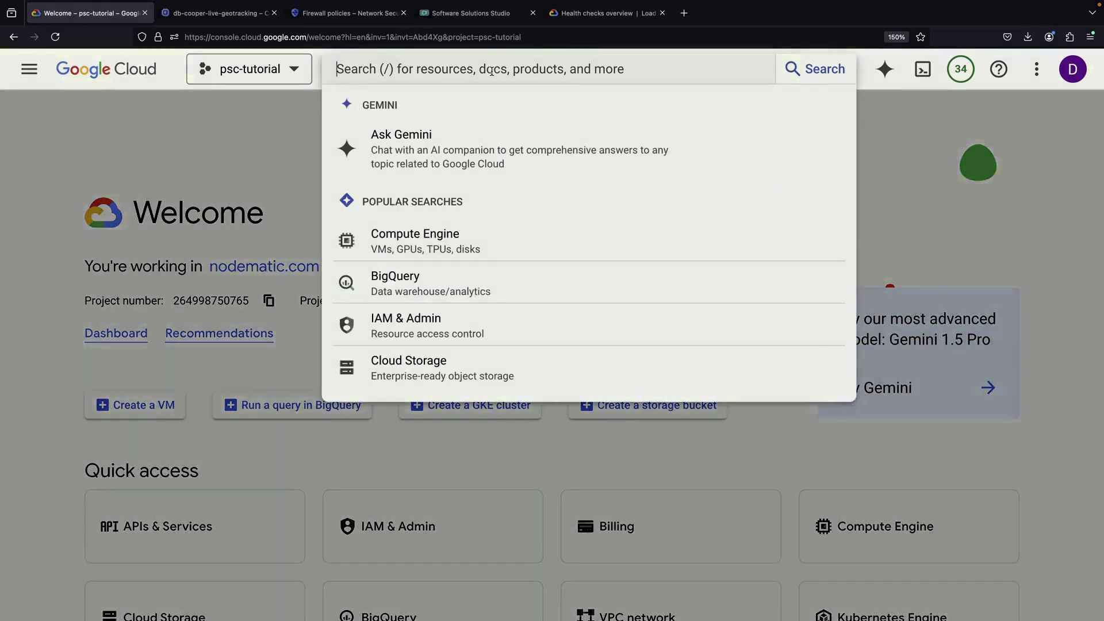
{"action": "type", "text": "private connections"}
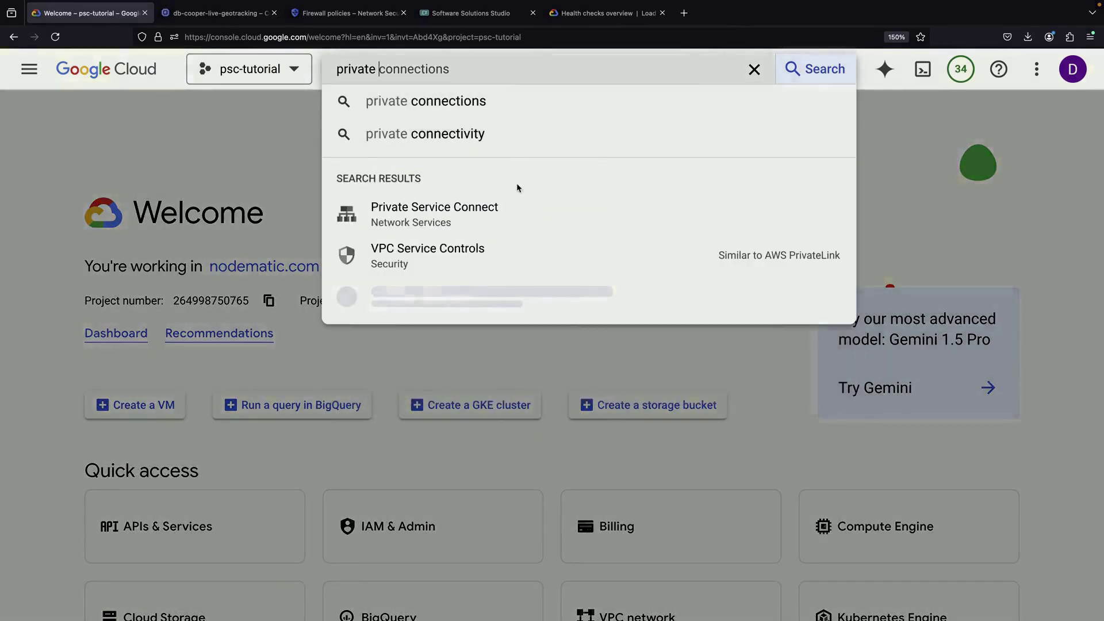
{"action": "left_click", "coordinate": [476, 209]}
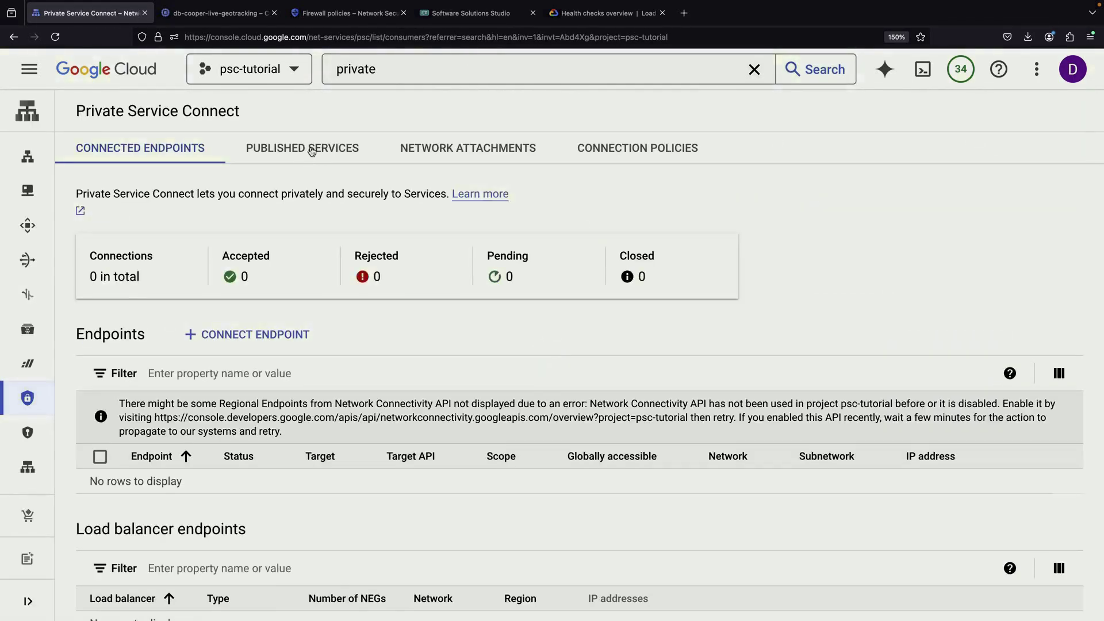
{"action": "left_click", "coordinate": [311, 150]}
In the architecture diagram, close the Cloud Load Balancing properties and select the Private Service Connect (Service) box in the Producer VPC
{"action": "left_click", "coordinate": [469, 14]}
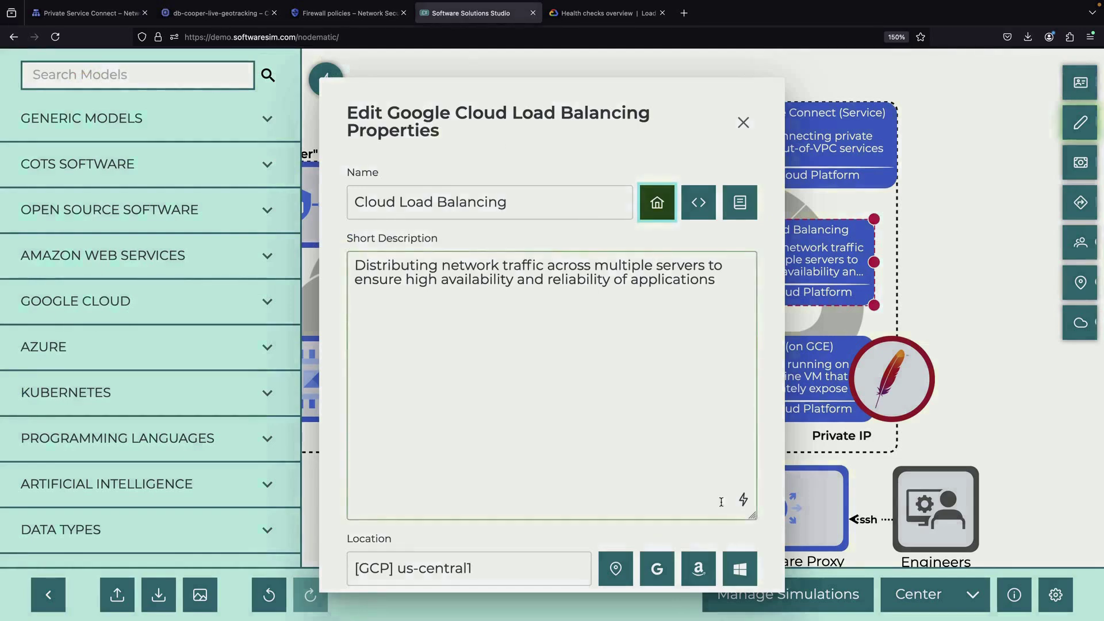
{"action": "scroll", "coordinate": [734, 534], "scroll_direction": "down", "scroll_amount": 3}
{"action": "left_click", "coordinate": [719, 541]}
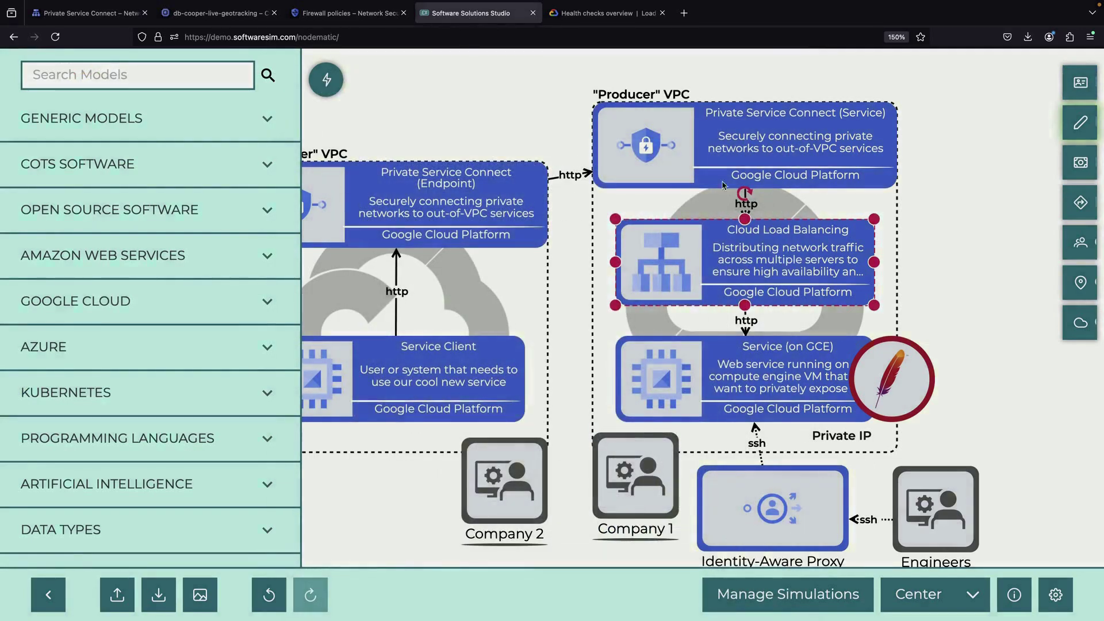
{"action": "left_click", "coordinate": [698, 125]}
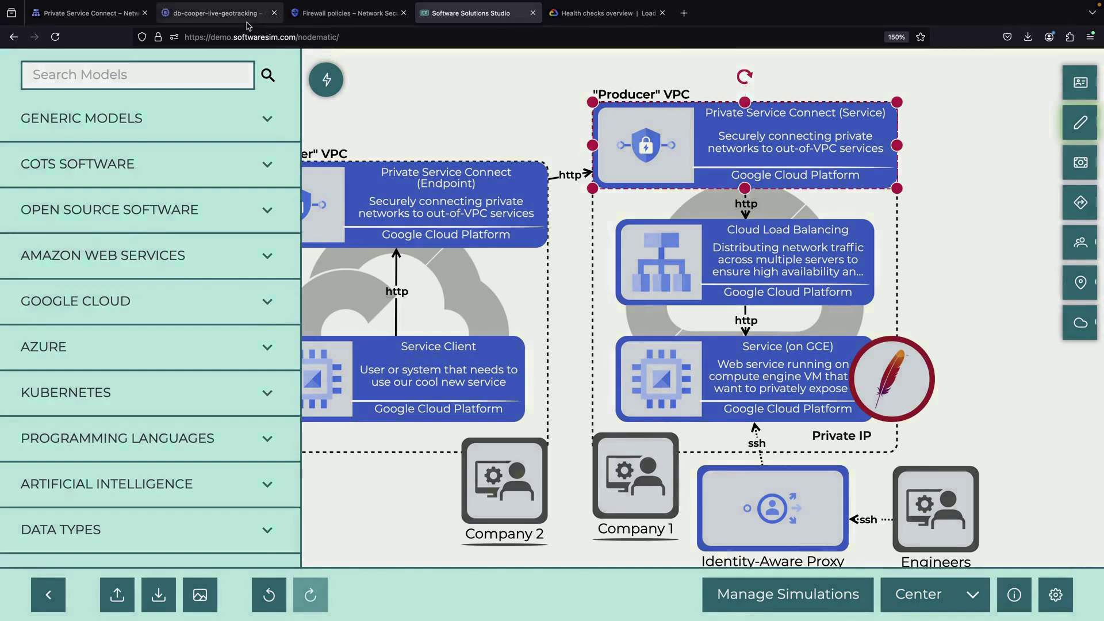
Start publishing a Private Service Connect service for the internal load balancer db-cooper-service and name it db-cooper-service
{"action": "left_click", "coordinate": [92, 13]}
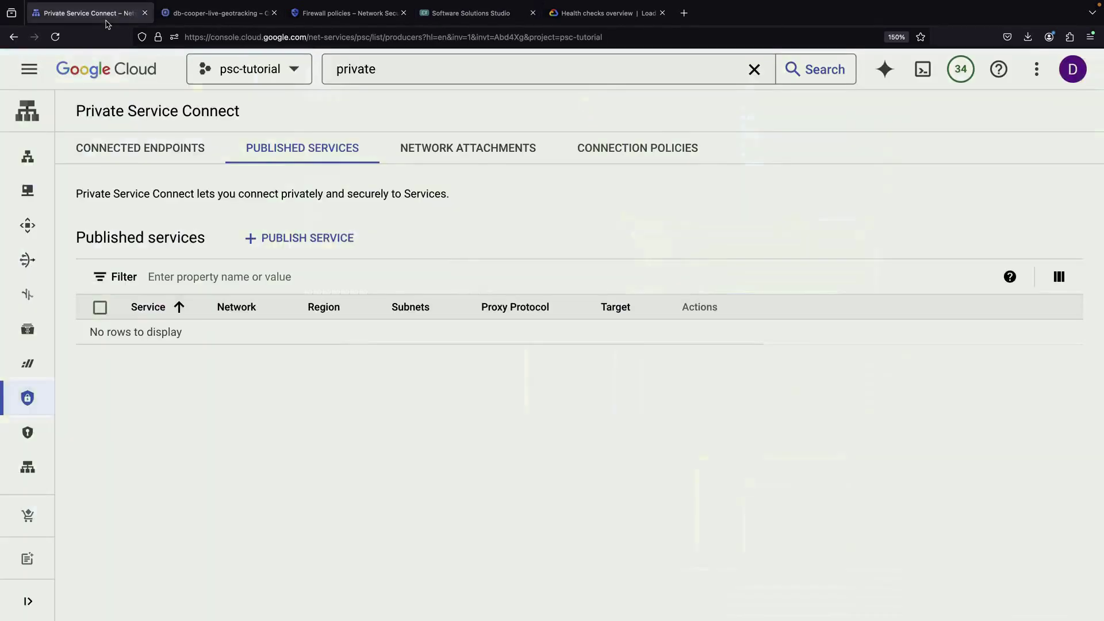
{"action": "left_click", "coordinate": [333, 237]}
{"action": "left_click", "coordinate": [259, 385]}
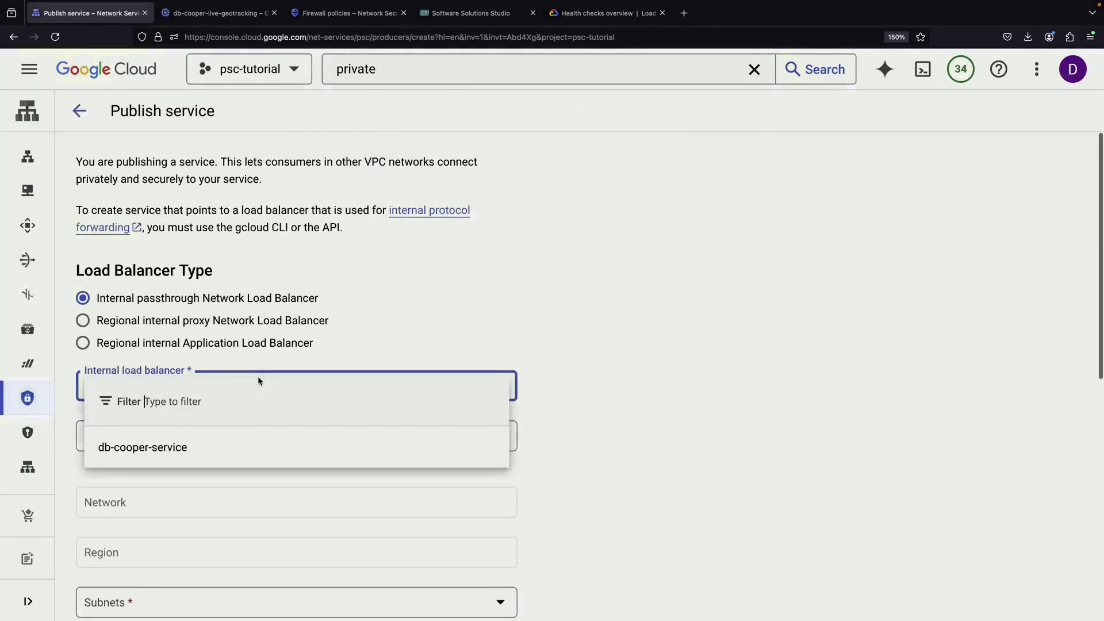
{"action": "left_click", "coordinate": [208, 450]}
{"action": "left_click", "coordinate": [194, 436]}
{"action": "scroll", "coordinate": [195, 439], "scroll_direction": "down", "scroll_amount": 3}
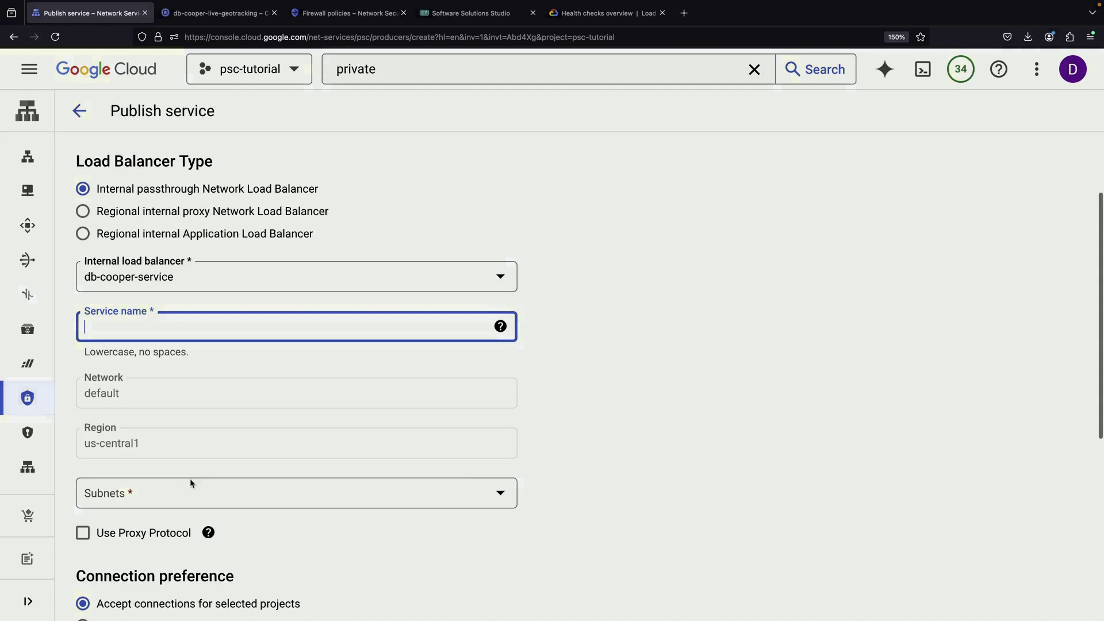
{"action": "left_click", "coordinate": [189, 497]}
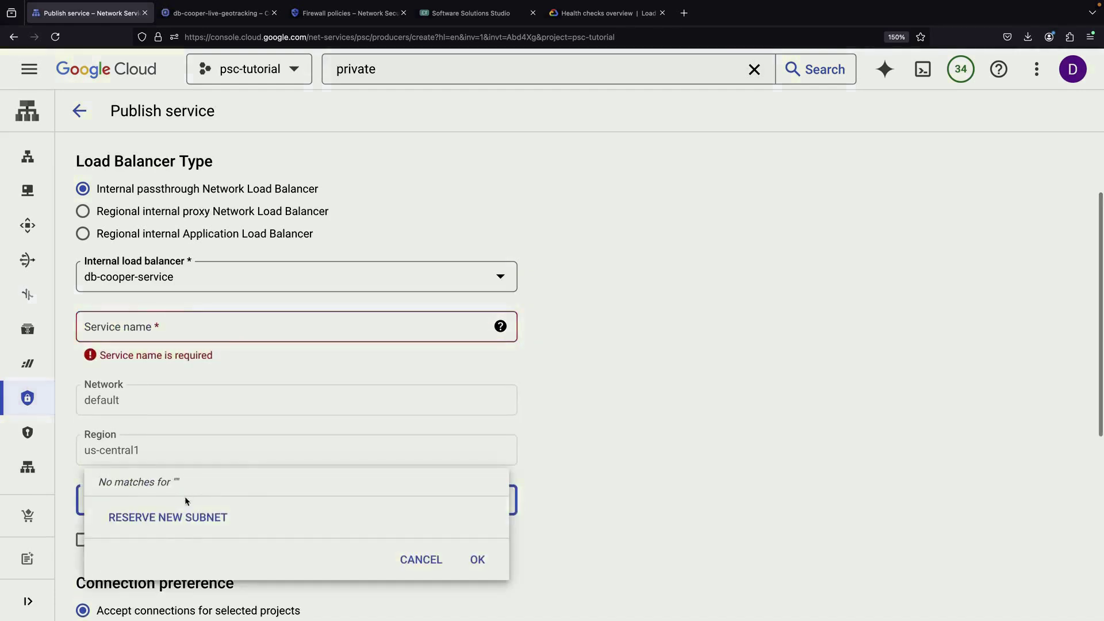
{"action": "left_click", "coordinate": [192, 438]}
{"action": "left_click", "coordinate": [168, 326]}
{"action": "type", "text": "d"}
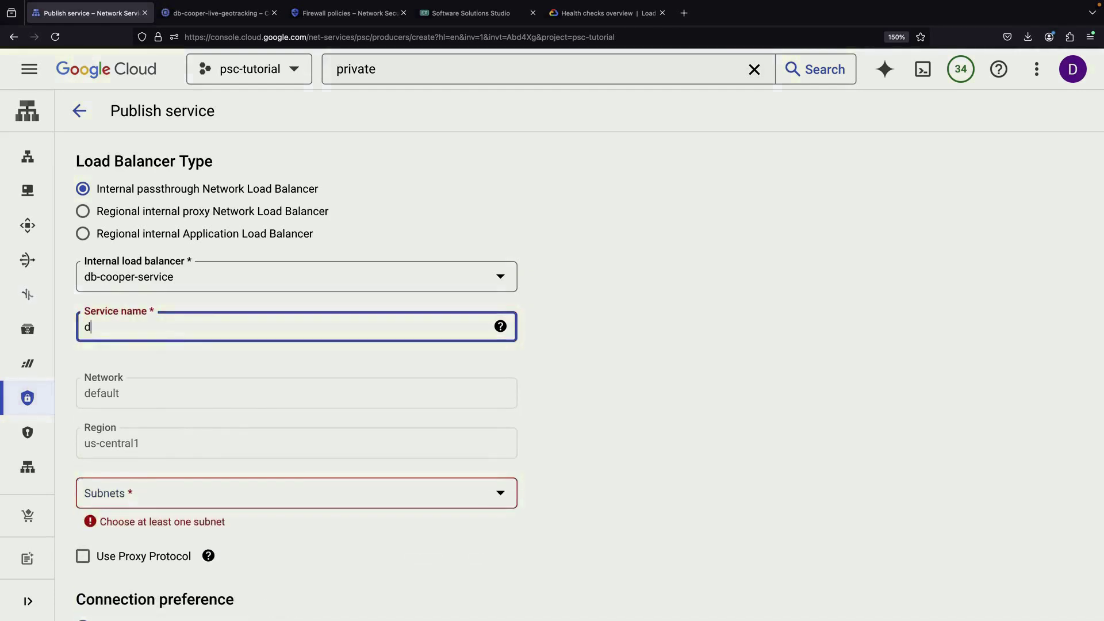
{"action": "type", "text": "b-cooper-service"}
Start reserving a new Private Service Connect subnet for the service and name it web-services
{"action": "left_click", "coordinate": [143, 496]}
{"action": "left_click", "coordinate": [160, 534]}
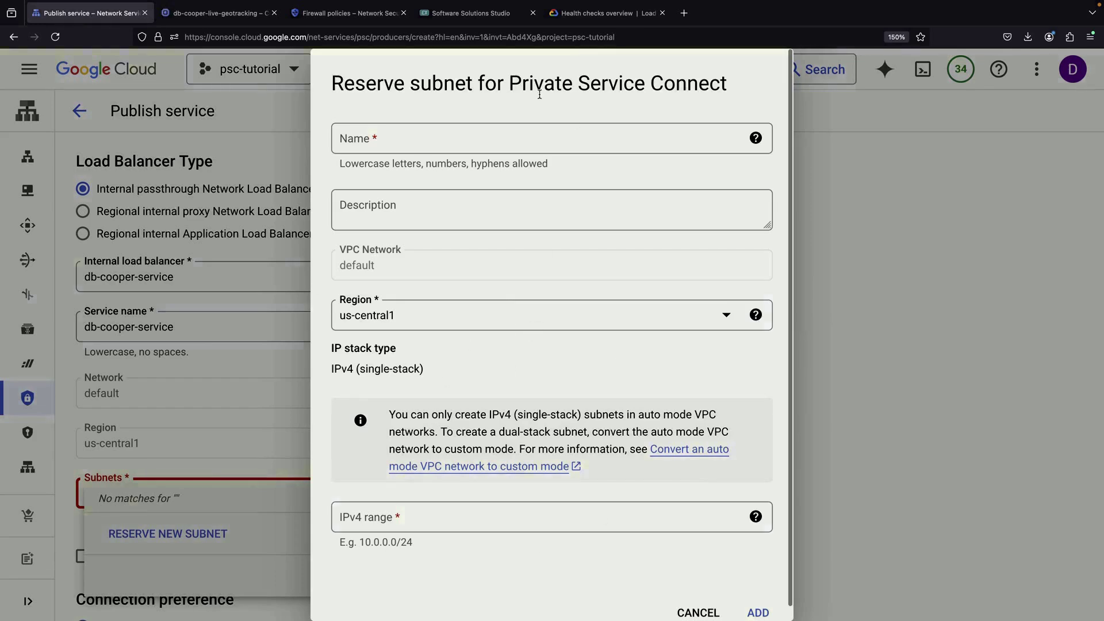
{"action": "left_click_drag", "start_coordinate": [539, 94], "coordinate": [696, 91]}
{"action": "left_click", "coordinate": [668, 92]}
{"action": "left_click", "coordinate": [564, 143]}
{"action": "type", "text": "web"}
Add the new subnet with the IPv4 range 10.0.0.0/24 and confirm it as the service's subnet
{"action": "left_click", "coordinate": [446, 516]}
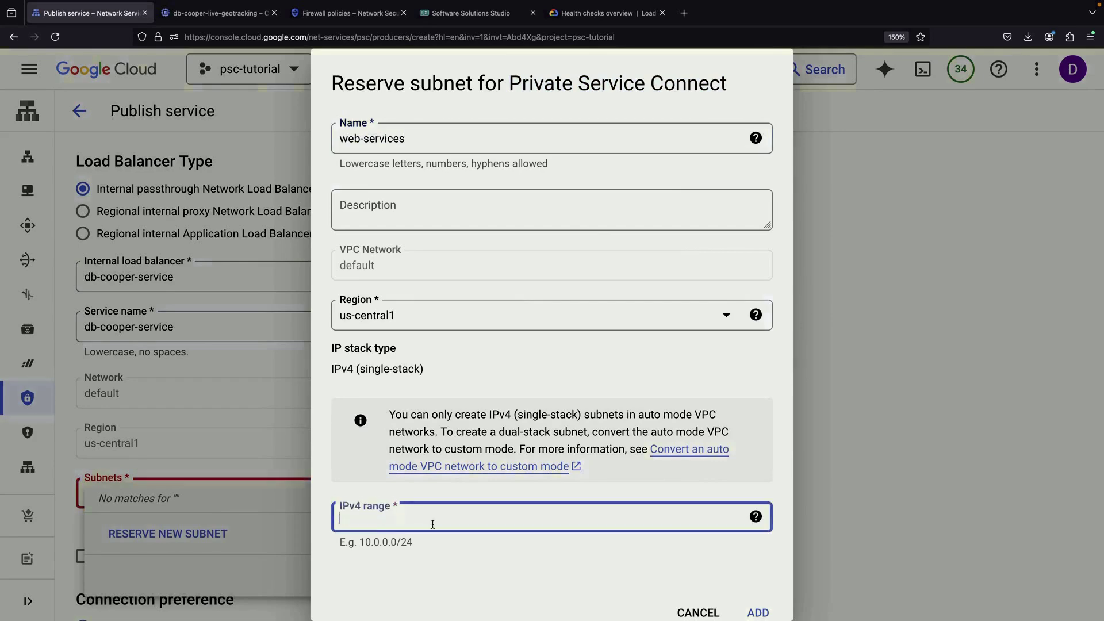
{"action": "type", "text": "10.0.0.0/2"}
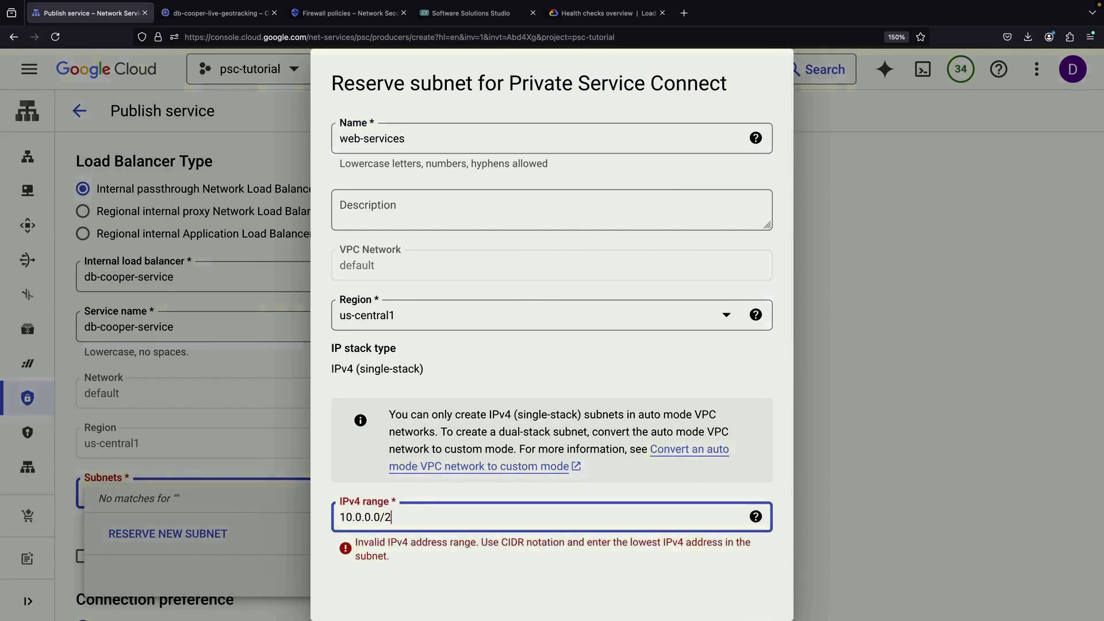
{"action": "type", "text": "4"}
{"action": "left_click", "coordinate": [455, 569]}
{"action": "scroll", "coordinate": [629, 522], "scroll_direction": "down", "scroll_amount": 1}
{"action": "left_click", "coordinate": [758, 599]}
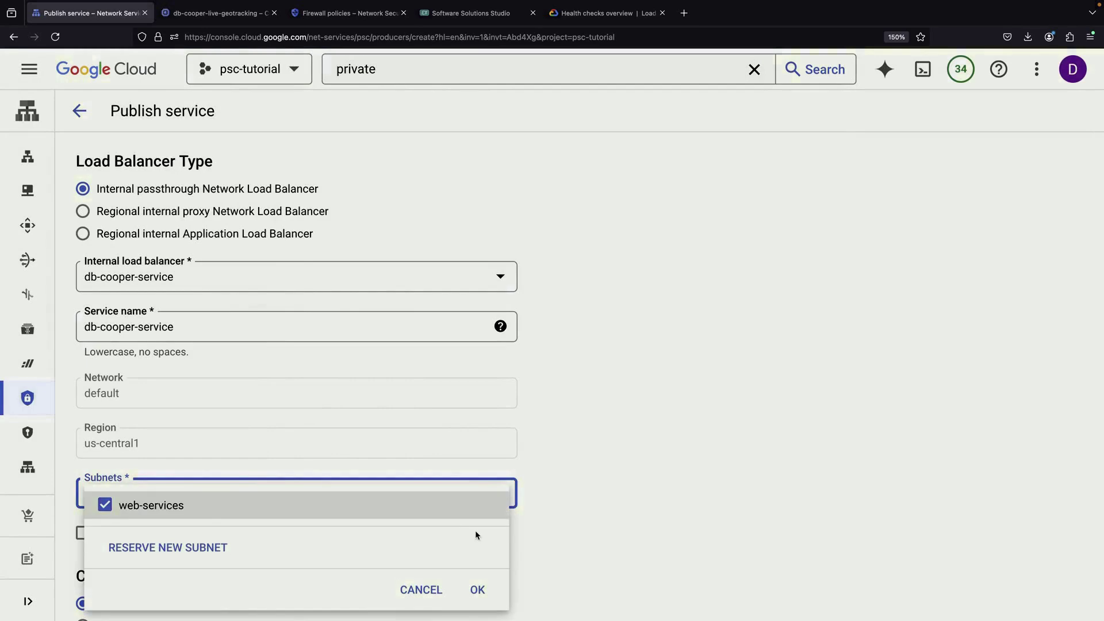
{"action": "left_click", "coordinate": [477, 589]}
Add psc-tutorial as an accepted project under the service's connection preference
{"action": "scroll", "coordinate": [437, 540], "scroll_direction": "down", "scroll_amount": 5}
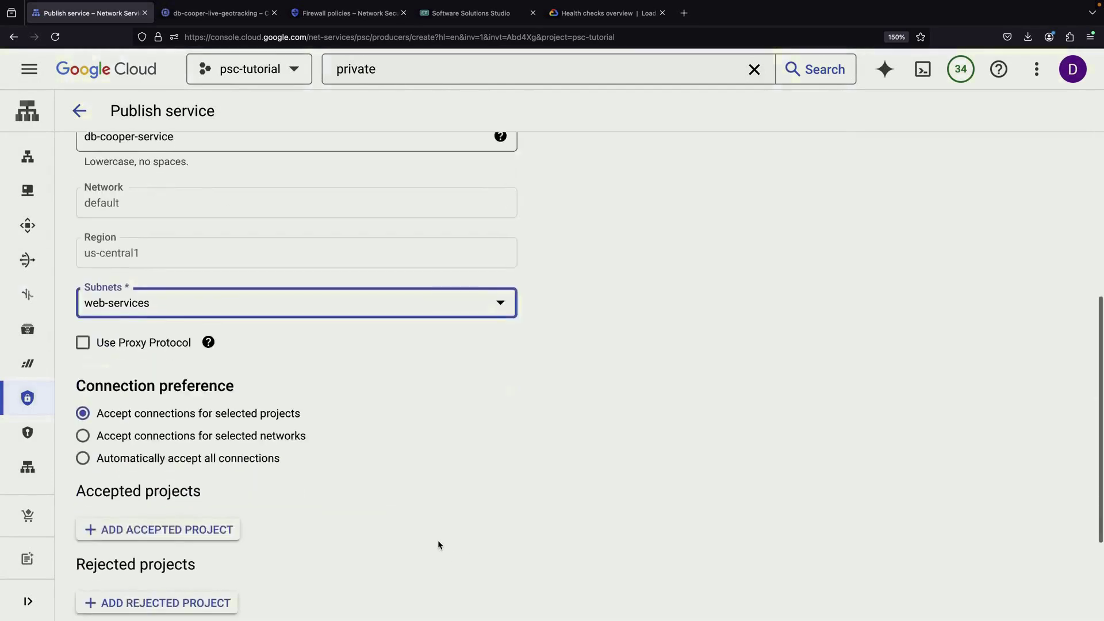
{"action": "scroll", "coordinate": [438, 544], "scroll_direction": "down", "scroll_amount": 2}
{"action": "left_click", "coordinate": [197, 406]}
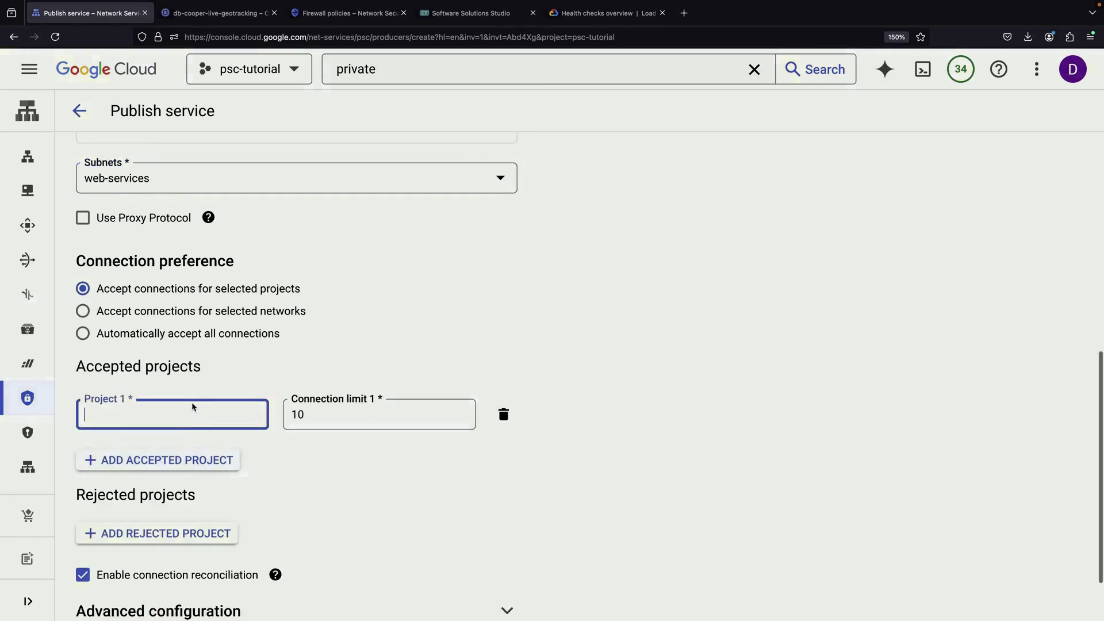
{"action": "left_click", "coordinate": [200, 416]}
{"action": "type", "text": "psc-tutorial"}
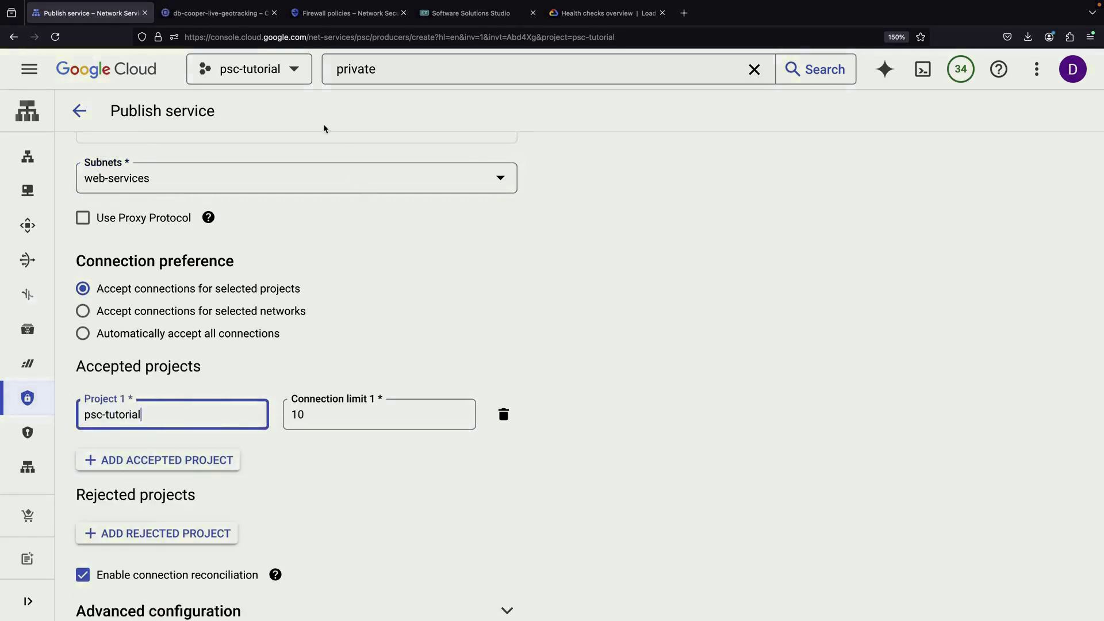
Review the connection limit and remaining options, and publish the service
{"action": "scroll", "coordinate": [452, 375], "scroll_direction": "down", "scroll_amount": 1}
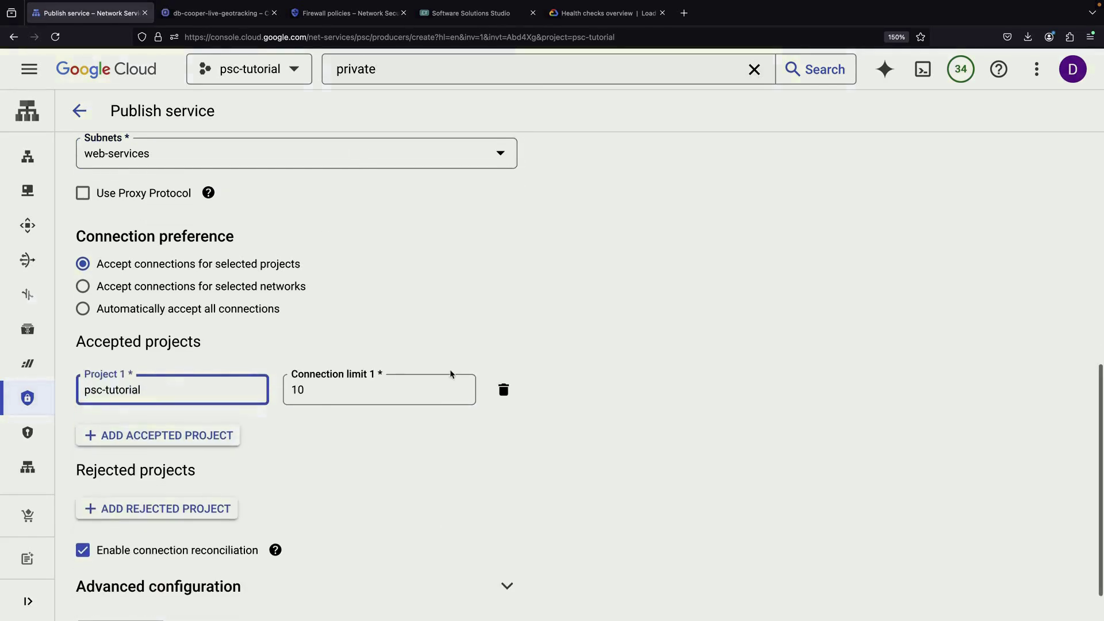
{"action": "scroll", "coordinate": [356, 432], "scroll_direction": "down", "scroll_amount": 1}
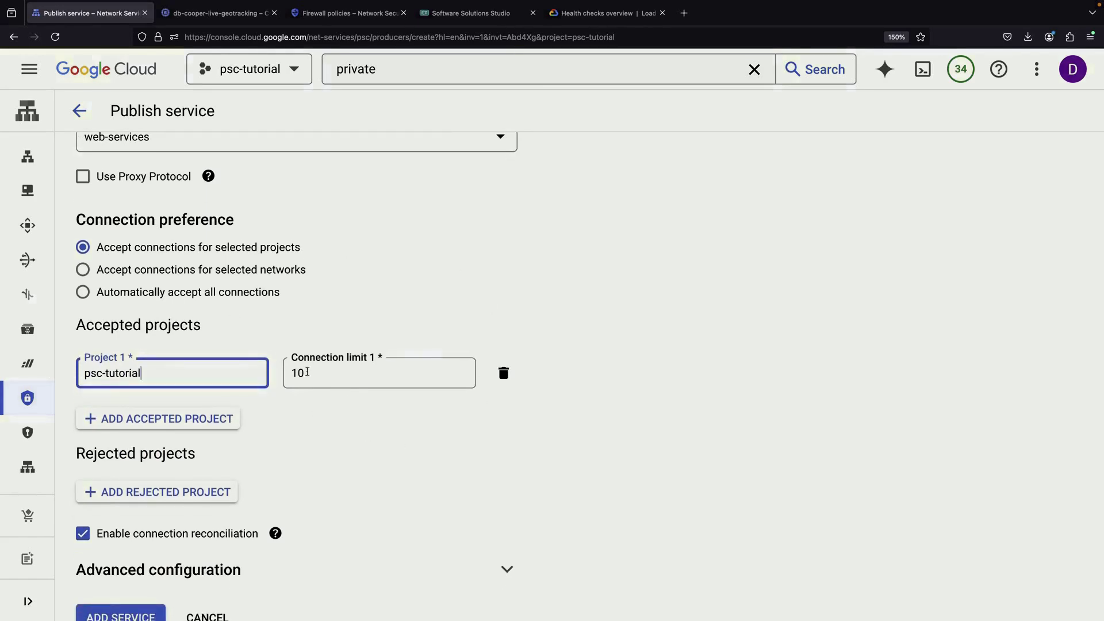
{"action": "scroll", "coordinate": [333, 476], "scroll_direction": "down", "scroll_amount": 1}
{"action": "mouse_move", "coordinate": [276, 502]}
{"action": "left_click", "coordinate": [98, 587]}
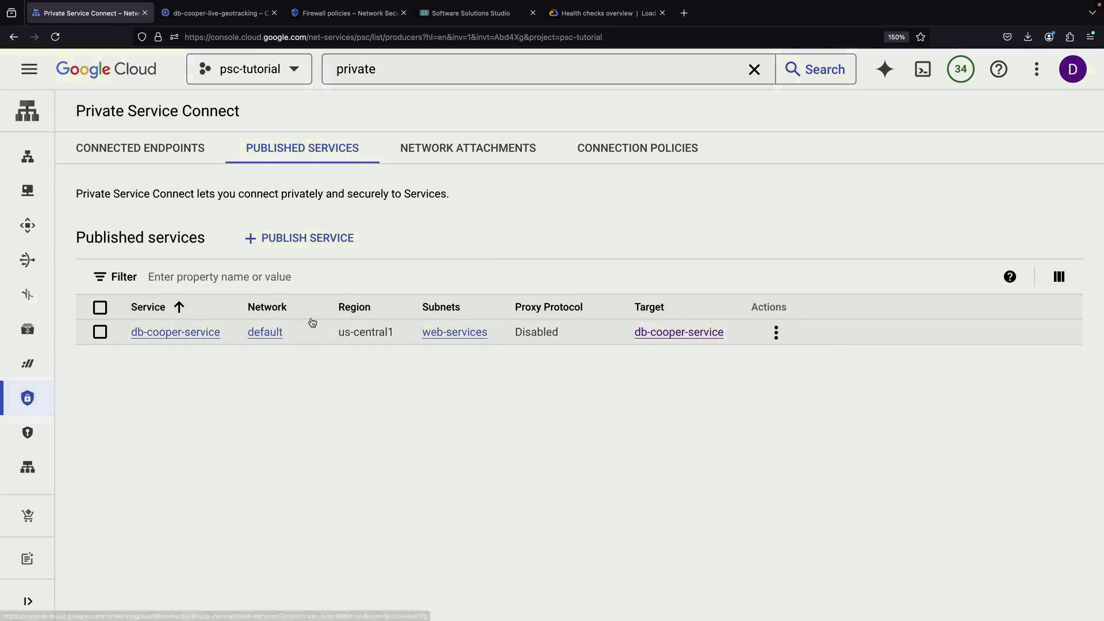
Examine the default VPC network's subnets to find the web-services subnet and its IPv4 range
{"action": "left_click", "coordinate": [273, 335]}
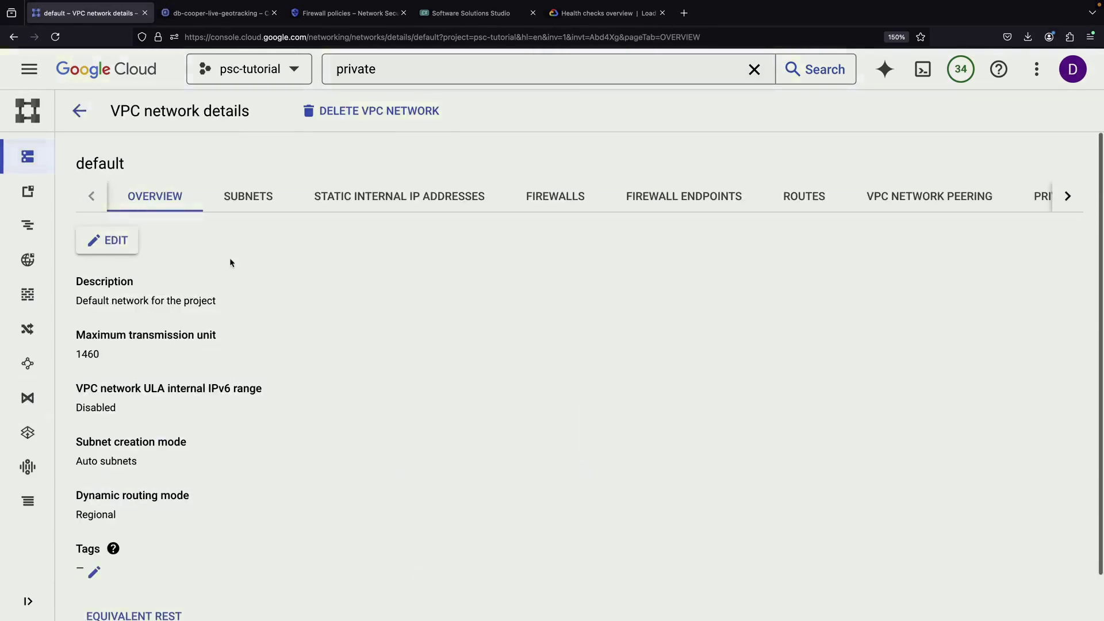
{"action": "left_click", "coordinate": [229, 203]}
{"action": "scroll", "coordinate": [345, 464], "scroll_direction": "down", "scroll_amount": 5}
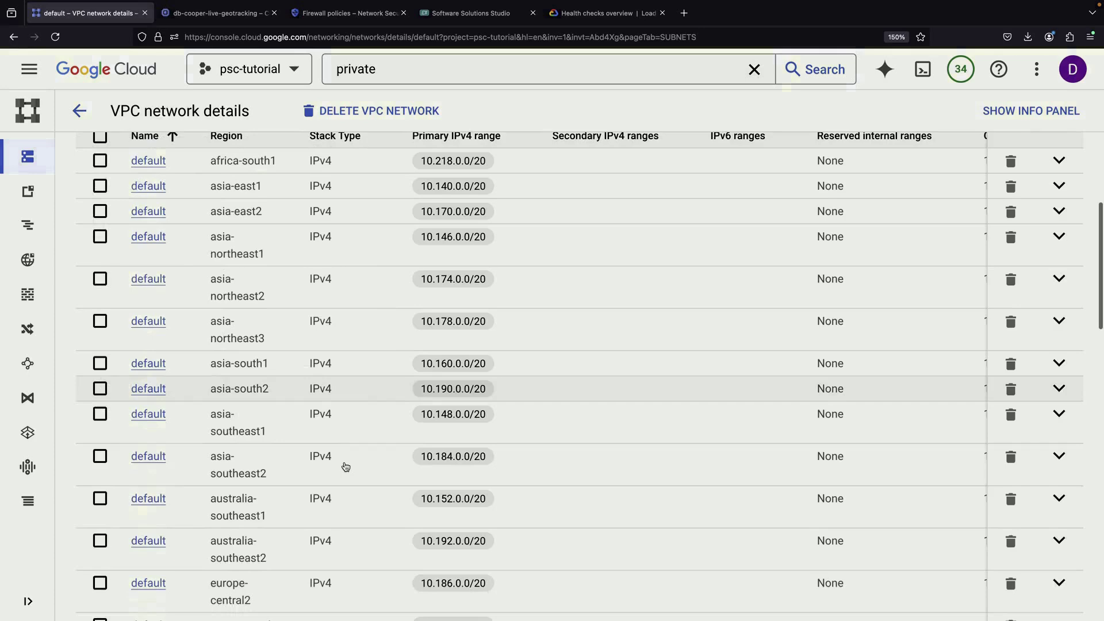
{"action": "scroll", "coordinate": [345, 466], "scroll_direction": "down", "scroll_amount": 10}
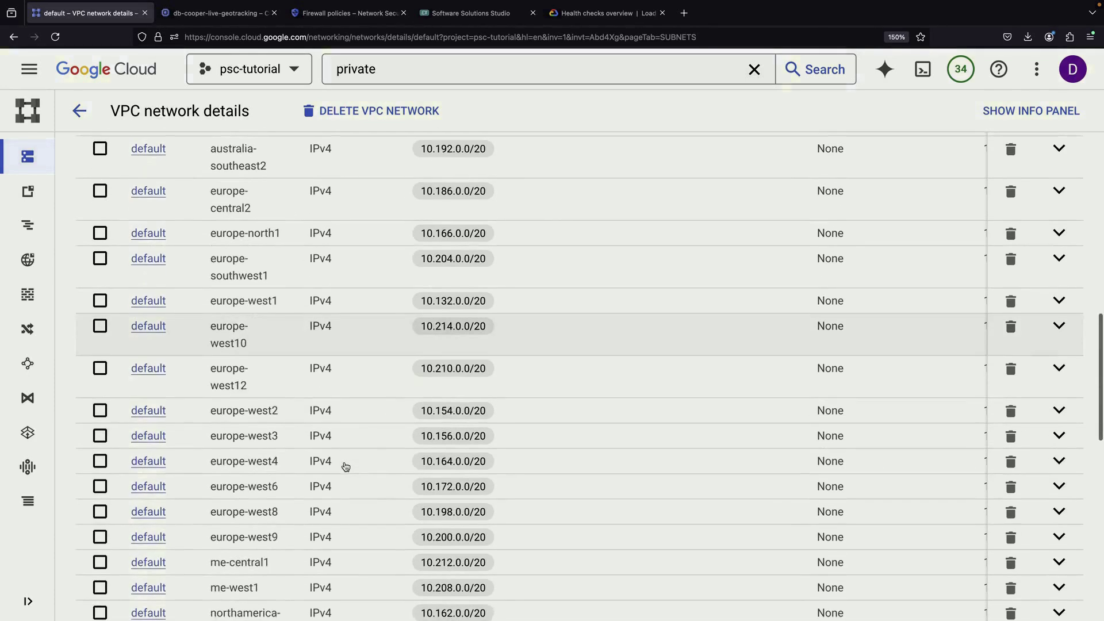
{"action": "scroll", "coordinate": [345, 467], "scroll_direction": "down", "scroll_amount": 8}
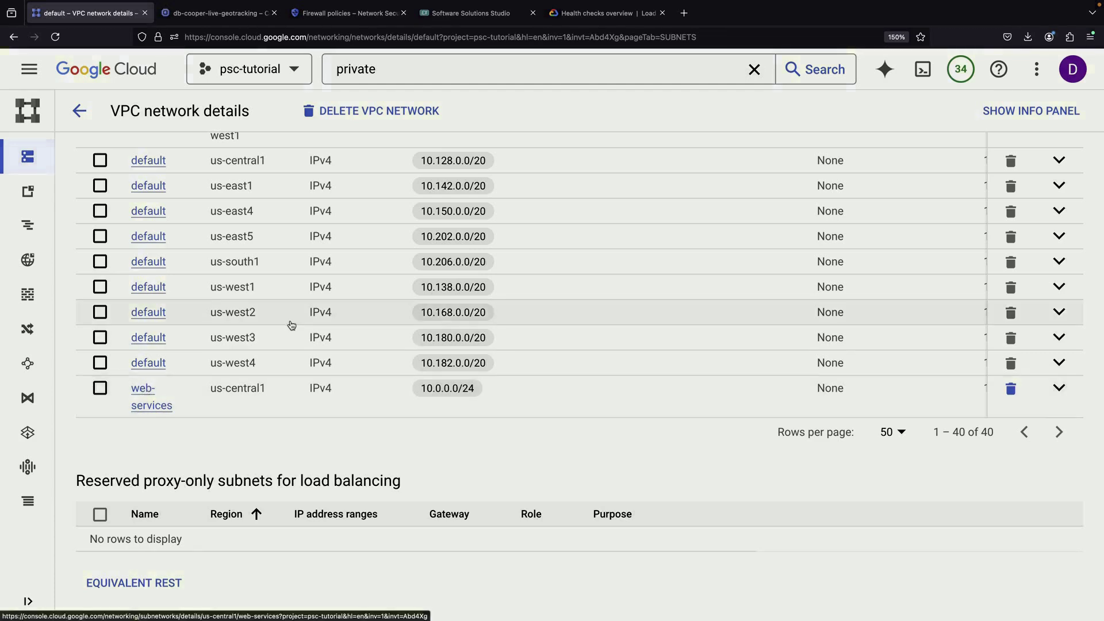
{"action": "scroll", "coordinate": [295, 414], "scroll_direction": "up", "scroll_amount": 2}
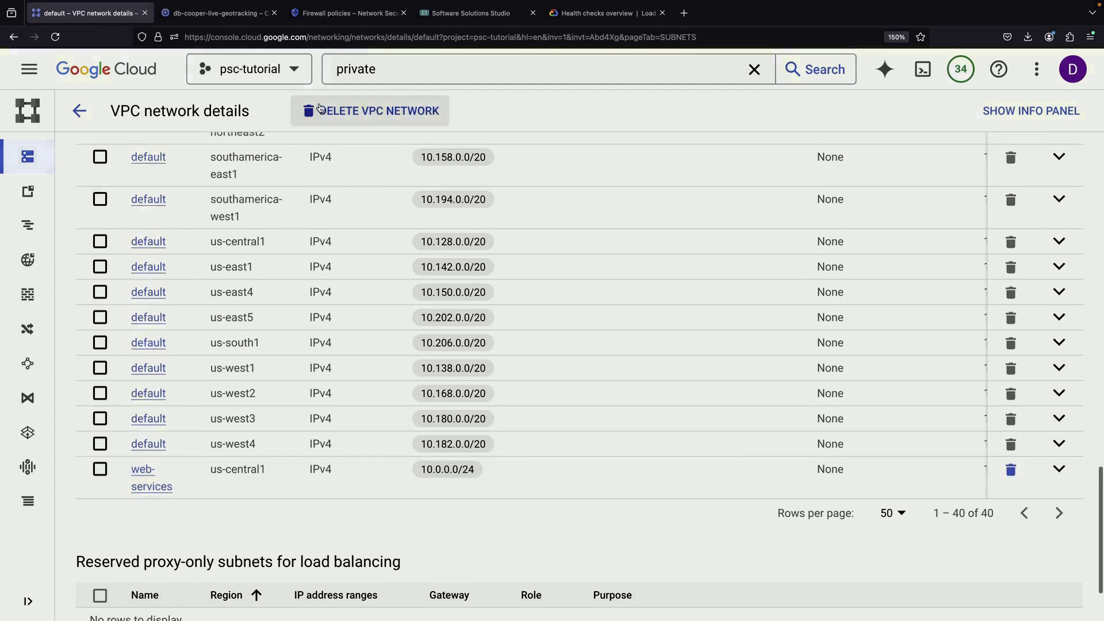
Start a new VPC firewall rule named allow-psc-subnet-bridge that targets all instances in the network
{"action": "left_click", "coordinate": [344, 13]}
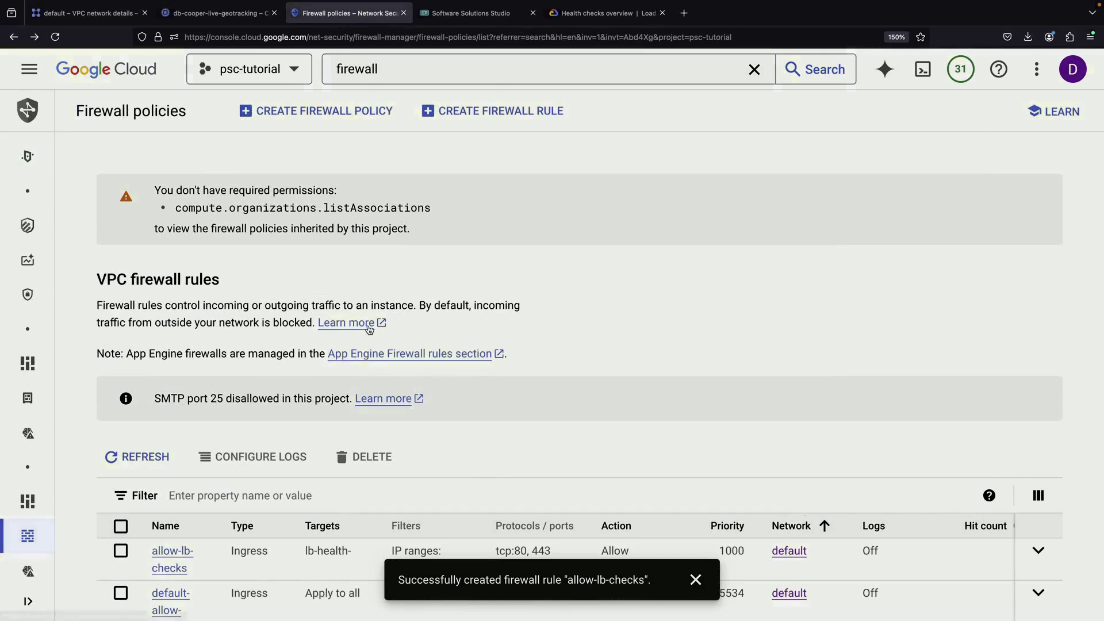
{"action": "left_click", "coordinate": [453, 111]}
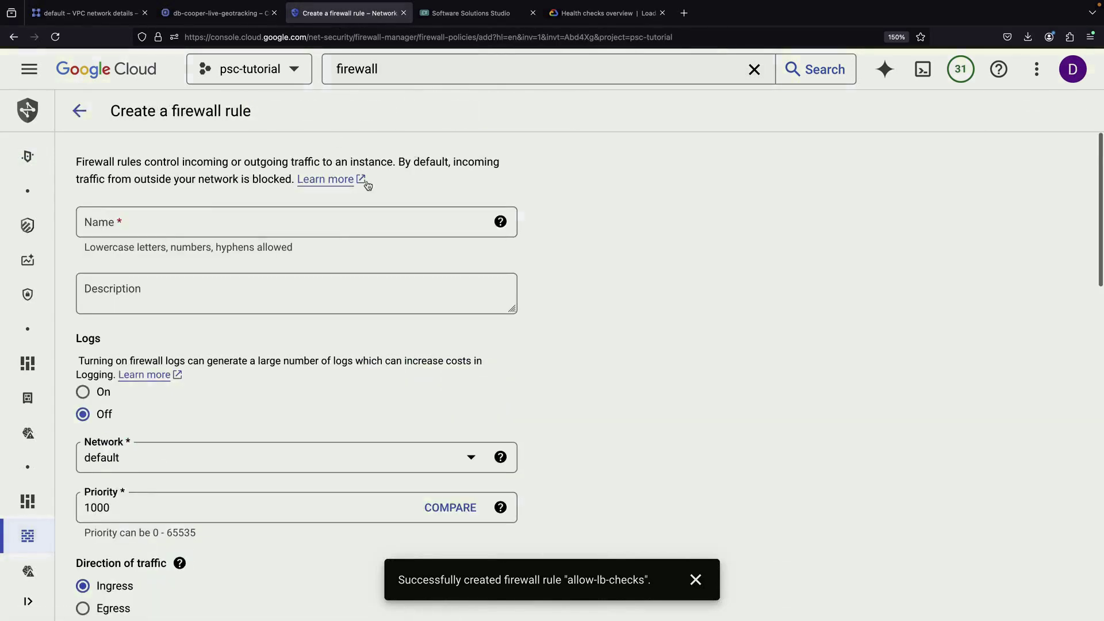
{"action": "left_click", "coordinate": [266, 218]}
{"action": "type", "text": "allow-psc-subne"}
{"action": "scroll", "coordinate": [151, 271], "scroll_direction": "down", "scroll_amount": 10}
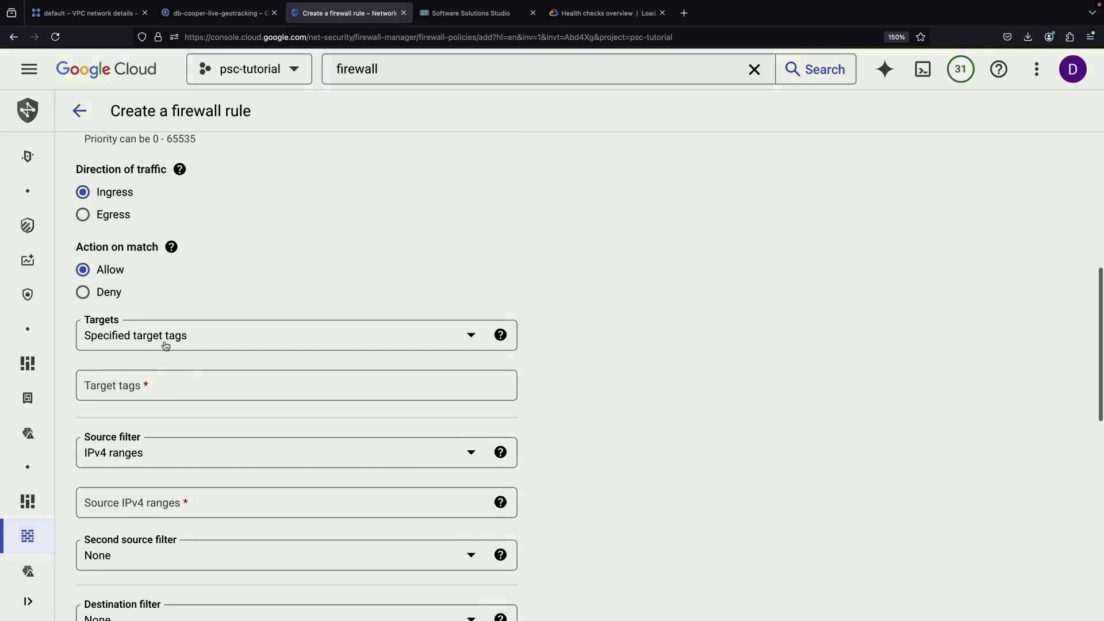
{"action": "left_click", "coordinate": [166, 344]}
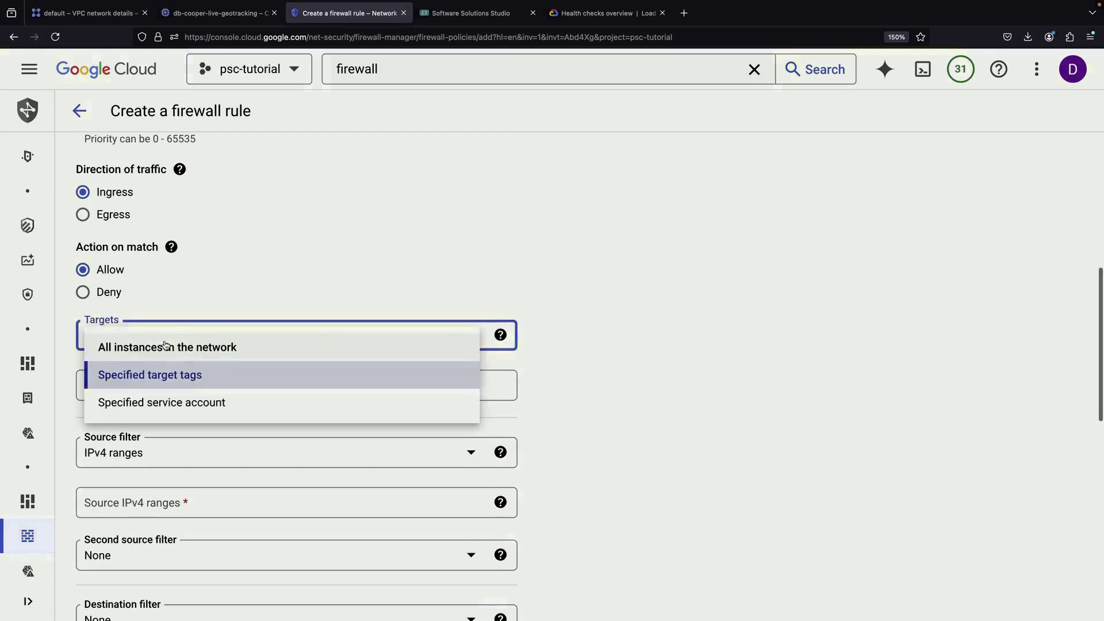
{"action": "left_click", "coordinate": [298, 348]}
{"action": "scroll", "coordinate": [291, 388], "scroll_direction": "down", "scroll_amount": 3}
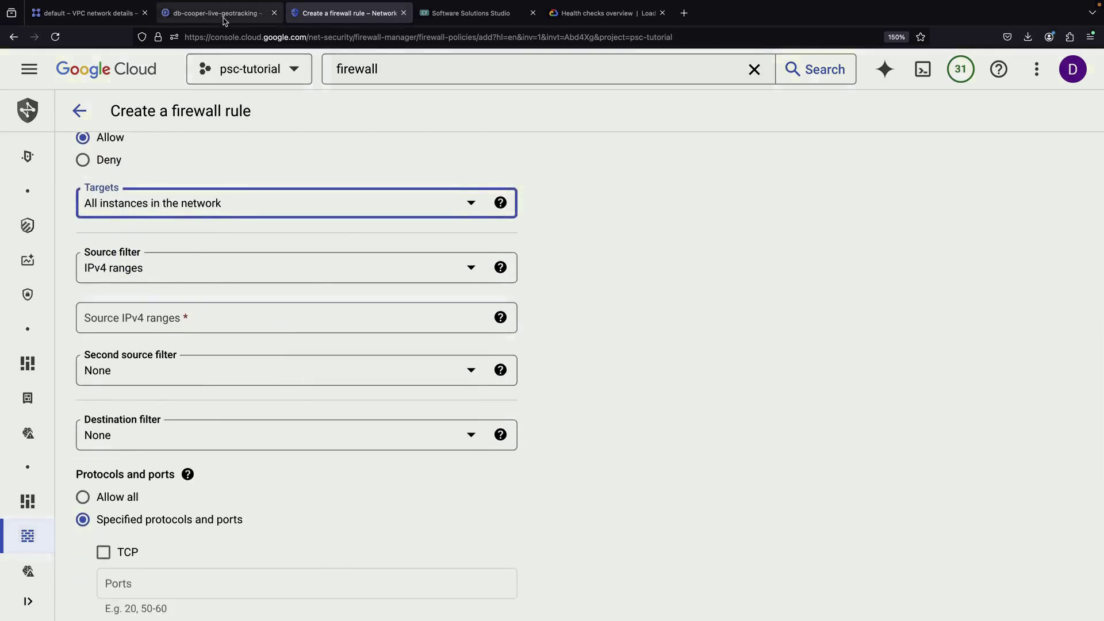
Copy the web-services subnet's range from the VPC network details and set 10.0.0.0/24 as the rule's source IPv4 range
{"action": "left_click", "coordinate": [91, 12]}
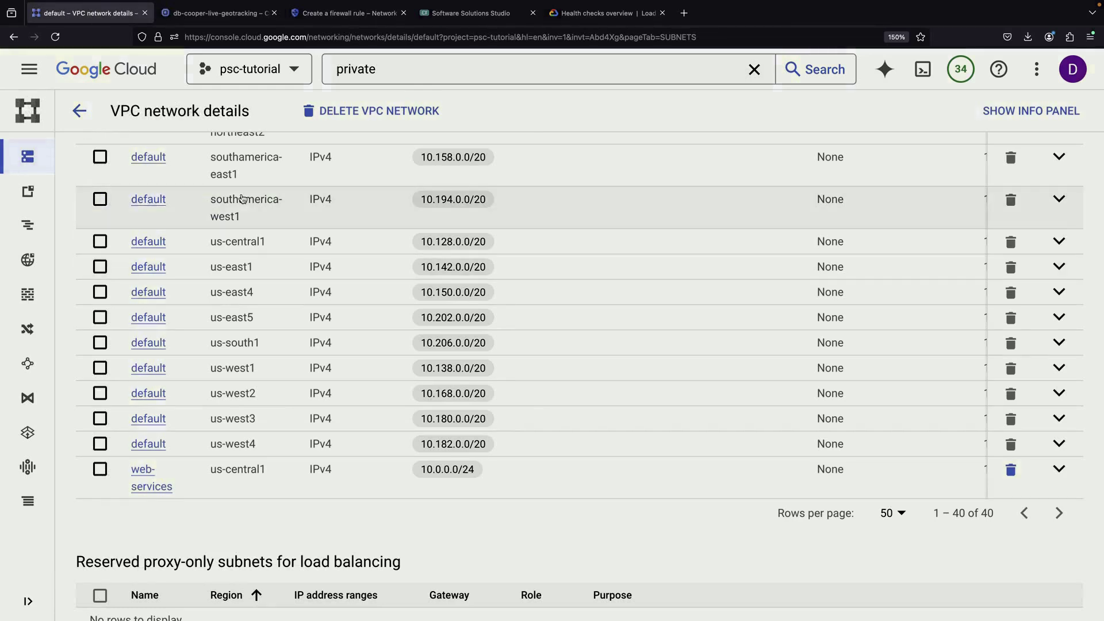
{"action": "right_click", "coordinate": [430, 471]}
{"action": "double_click", "coordinate": [429, 472]}
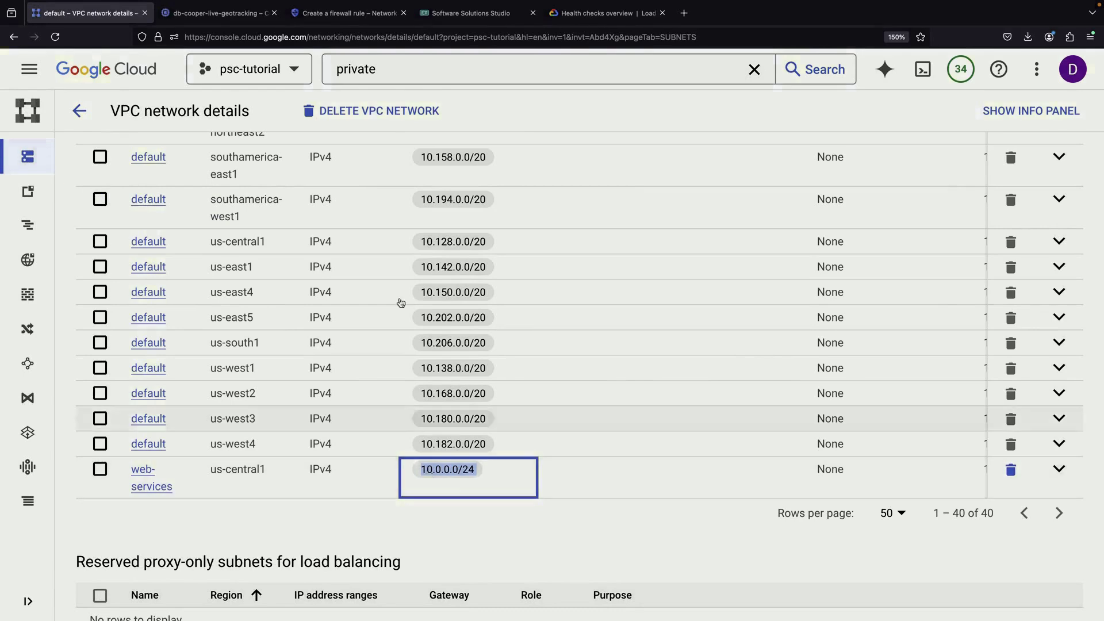
{"action": "left_click", "coordinate": [339, 17]}
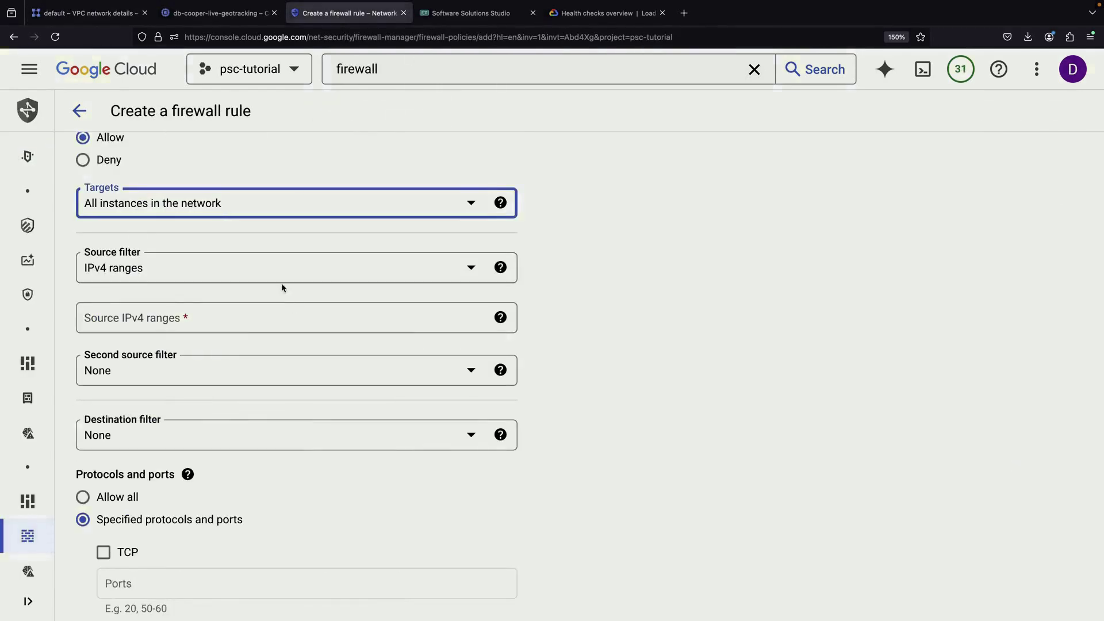
{"action": "left_click", "coordinate": [250, 320]}
{"action": "type", "text": "10.0.0.0/24"}
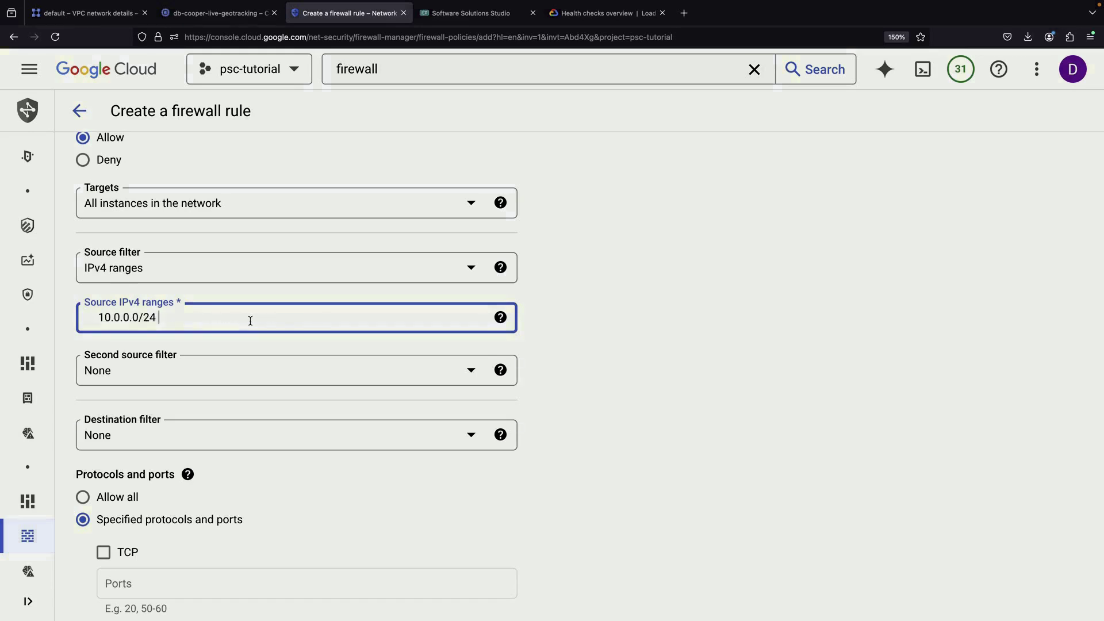
{"action": "key", "text": "Return"}
{"action": "scroll", "coordinate": [143, 334], "scroll_direction": "down", "scroll_amount": 3}
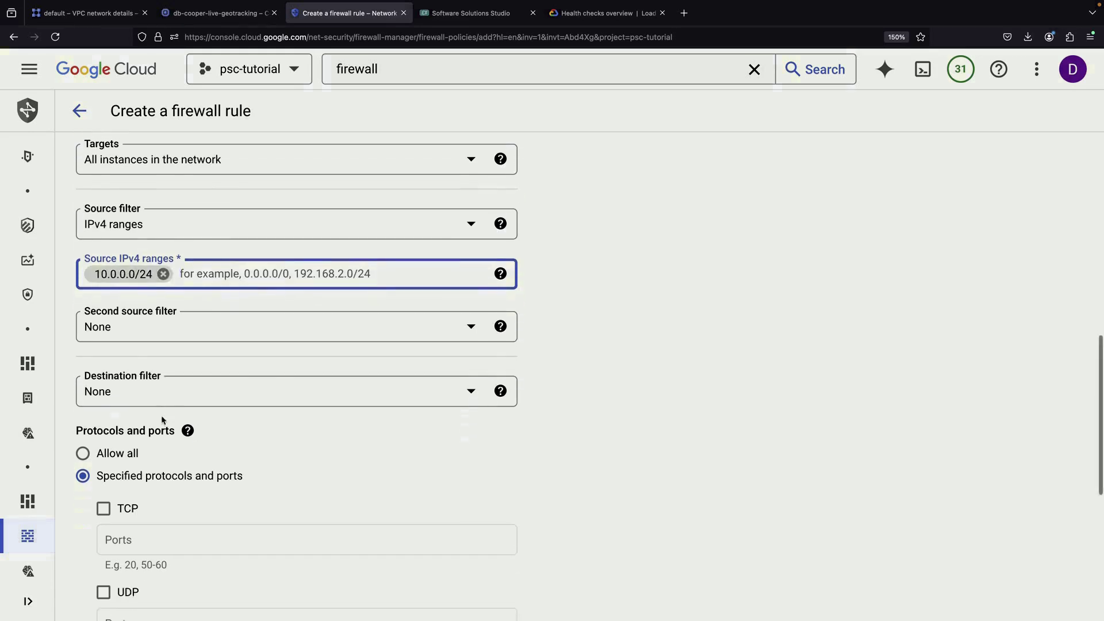
Set the destination filter to IPv4 ranges with 10.128.0.0/20, copied from the default us-central1 subnet
{"action": "left_click", "coordinate": [119, 360]}
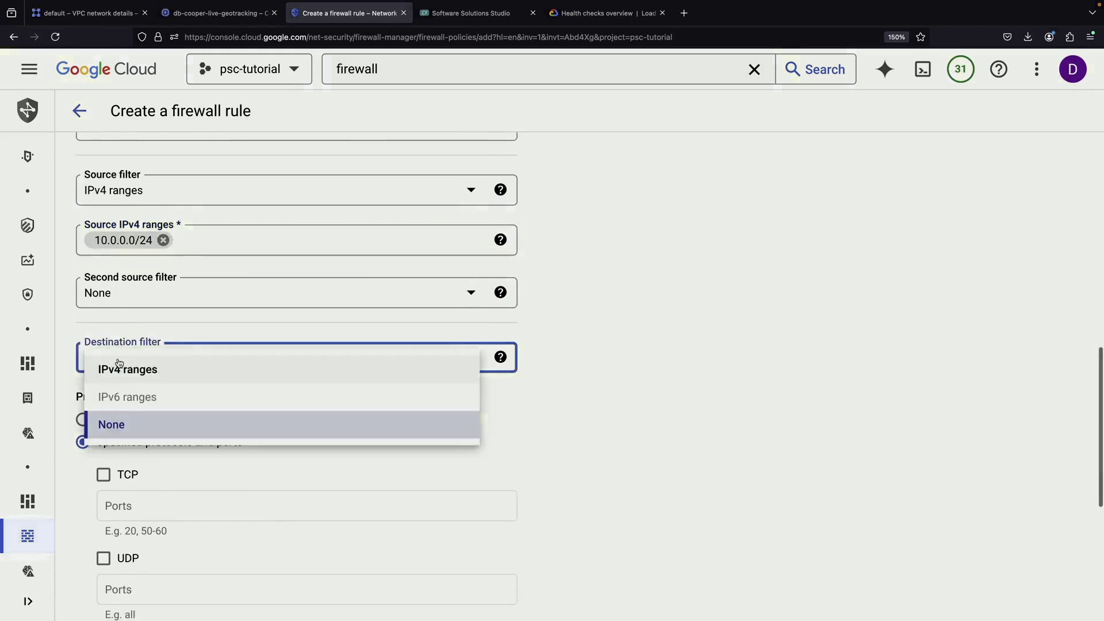
{"action": "left_click", "coordinate": [119, 389]}
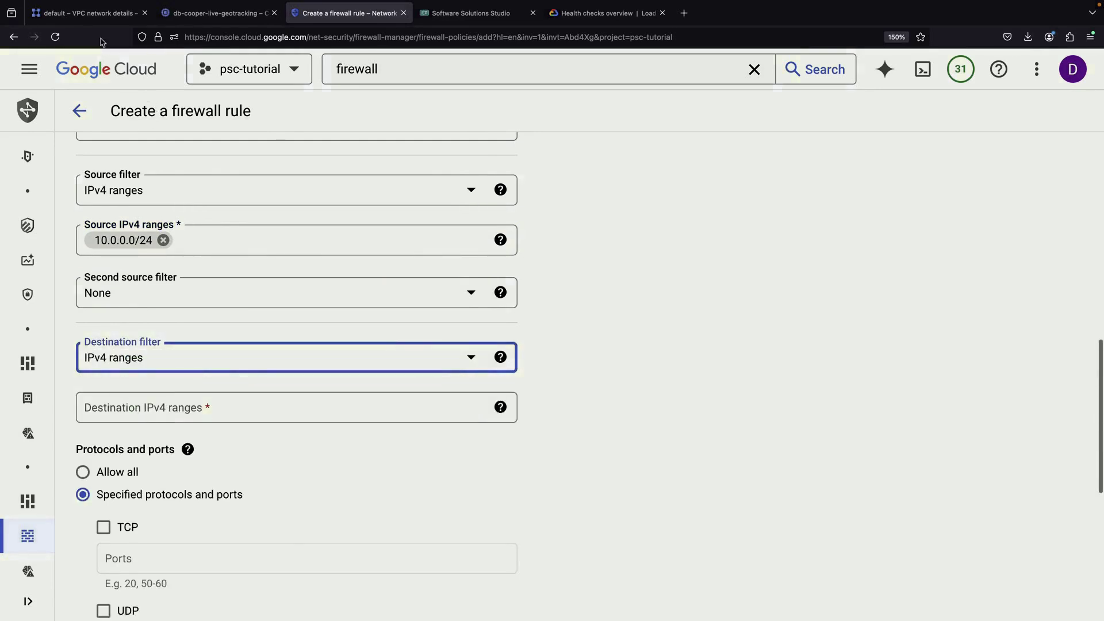
{"action": "left_click", "coordinate": [90, 12]}
{"action": "scroll", "coordinate": [269, 352], "scroll_direction": "up", "scroll_amount": 2}
{"action": "scroll", "coordinate": [269, 351], "scroll_direction": "up", "scroll_amount": 1}
{"action": "left_click", "coordinate": [458, 334]}
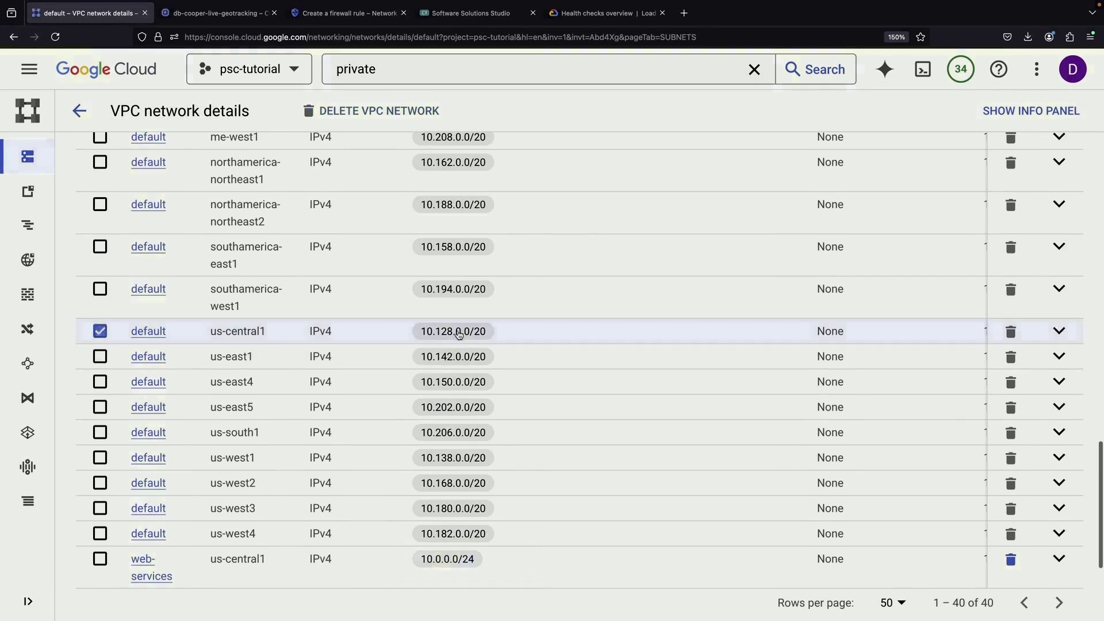
{"action": "left_click", "coordinate": [454, 336], "text": "ctrl"}
{"action": "key", "text": "ctrl+c"}
{"action": "left_click", "coordinate": [332, 13]}
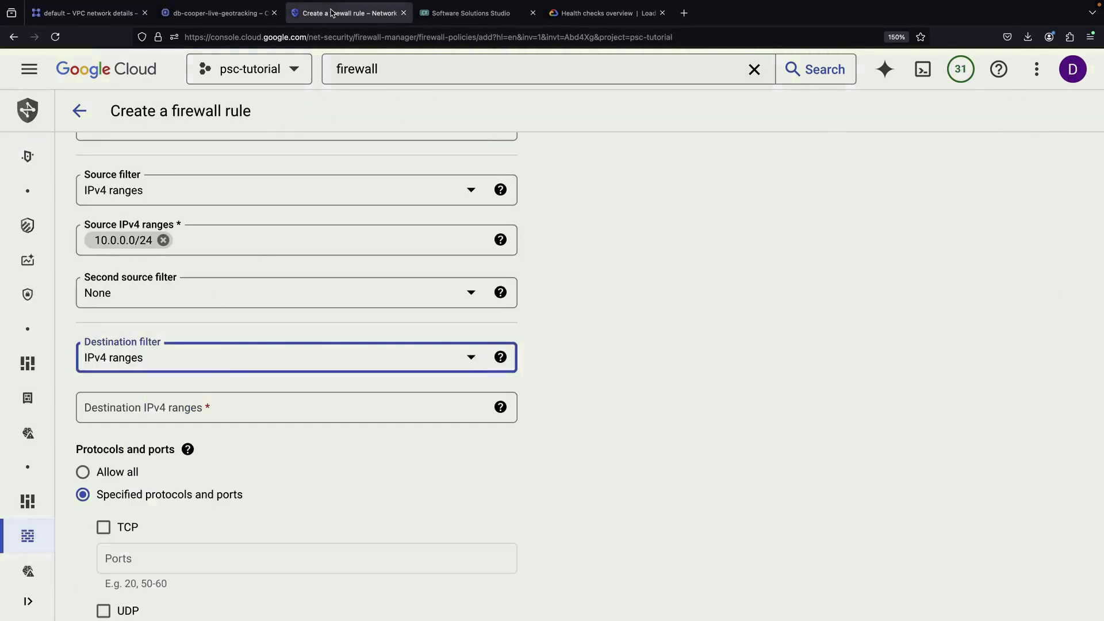
{"action": "left_click", "coordinate": [207, 403]}
{"action": "key", "text": "ctrl+v"}
{"action": "key", "text": "Return"}
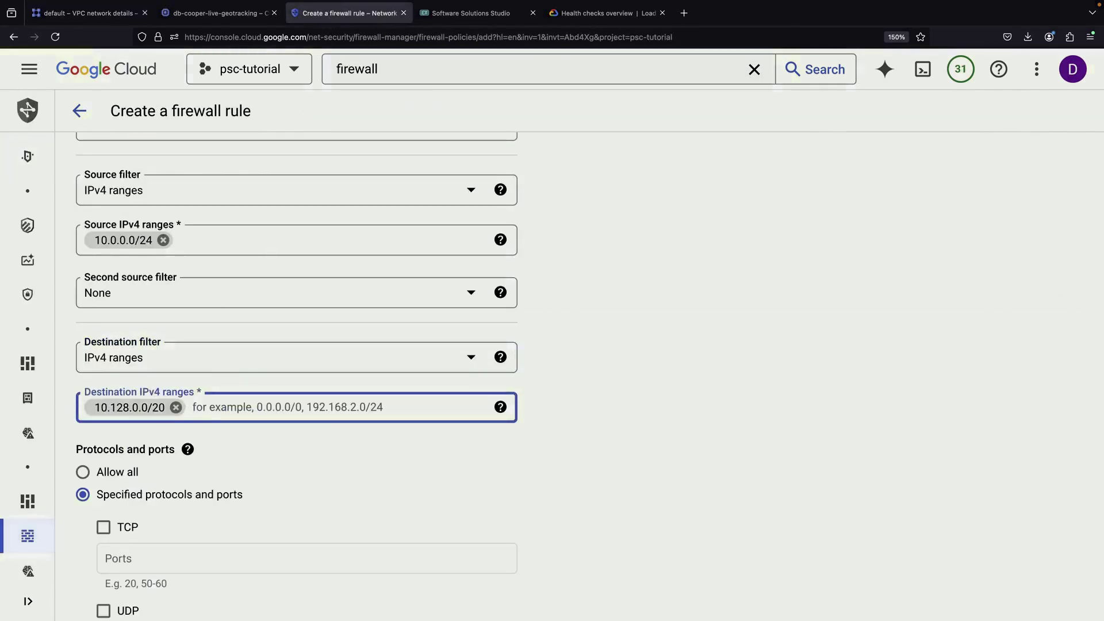
{"action": "left_click", "coordinate": [360, 471]}
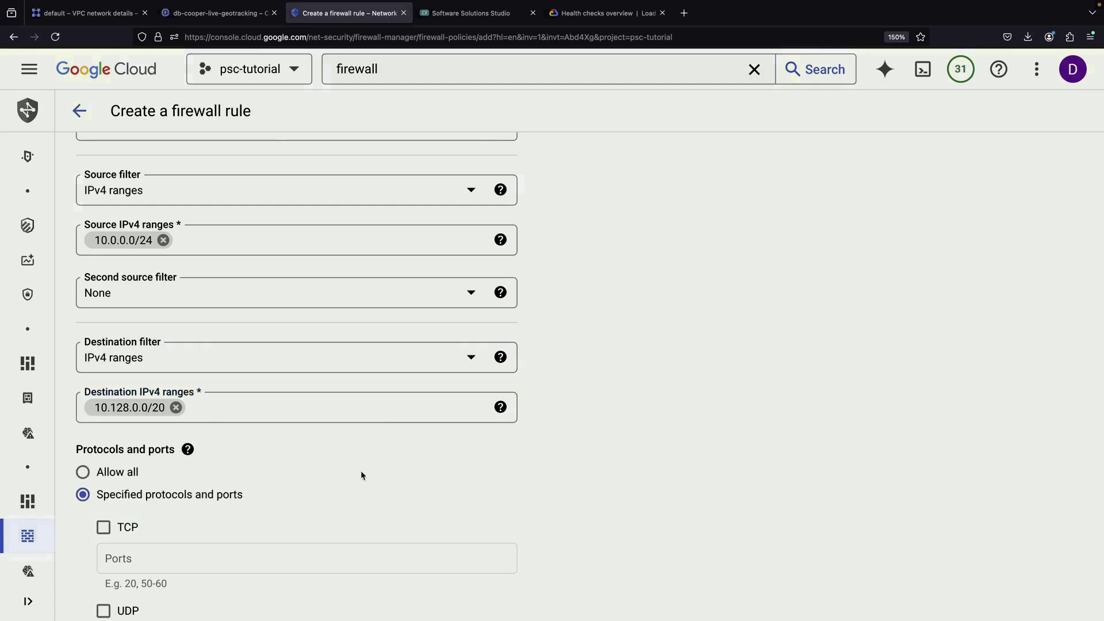
Allow TCP port 80 in the firewall rule, create it, and check it in the VPC firewall rules list
{"action": "scroll", "coordinate": [361, 470], "scroll_direction": "down", "scroll_amount": 2}
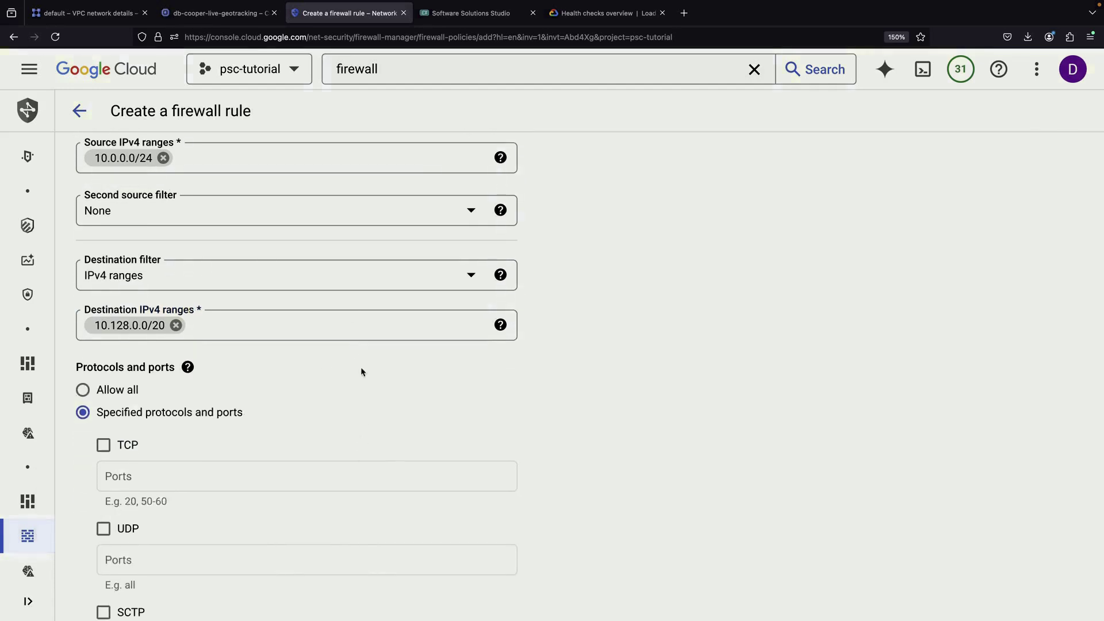
{"action": "scroll", "coordinate": [360, 367], "scroll_direction": "down", "scroll_amount": 3}
{"action": "left_click", "coordinate": [103, 308]}
{"action": "type", "text": "80"}
{"action": "left_click", "coordinate": [626, 356]}
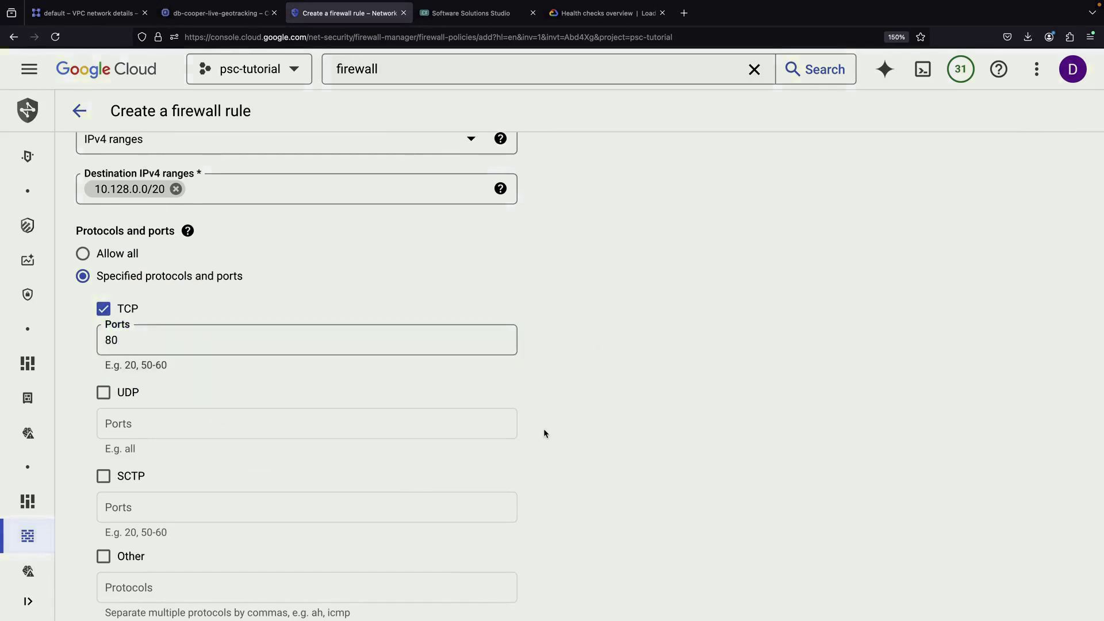
{"action": "scroll", "coordinate": [547, 435], "scroll_direction": "down", "scroll_amount": 2}
{"action": "left_click", "coordinate": [120, 561]}
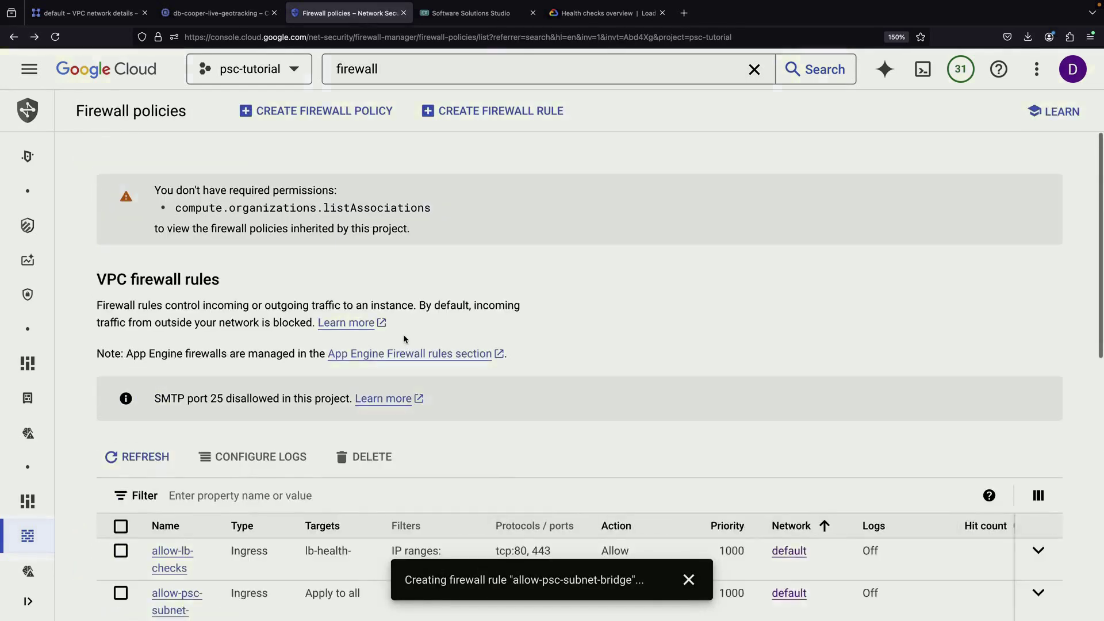
{"action": "scroll", "coordinate": [569, 352], "scroll_direction": "down", "scroll_amount": 3}
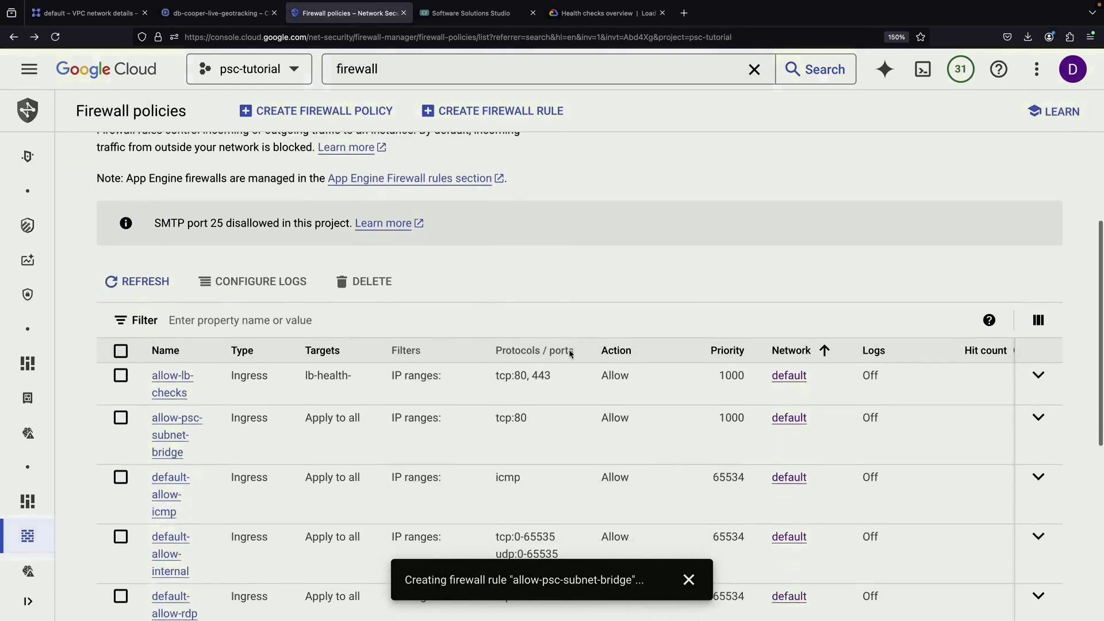
{"action": "left_click", "coordinate": [688, 579]}
{"action": "scroll", "coordinate": [451, 406], "scroll_direction": "down", "scroll_amount": 4}
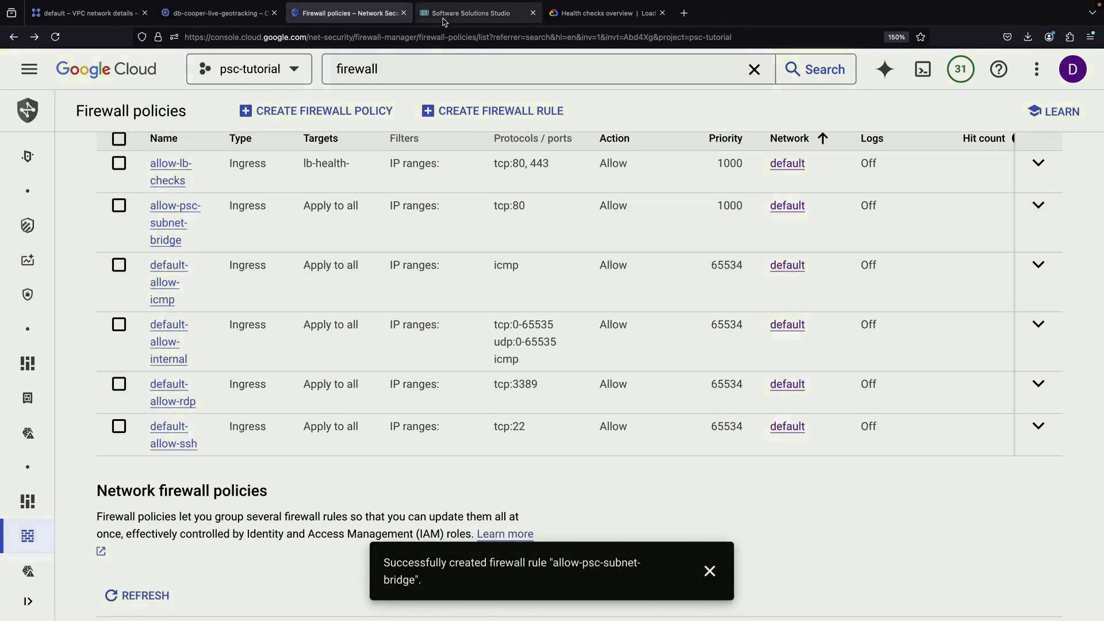
Switch to the Software Solutions Studio diagram and rename the Company 2 node as Team/VPC 2
{"action": "left_click", "coordinate": [445, 22]}
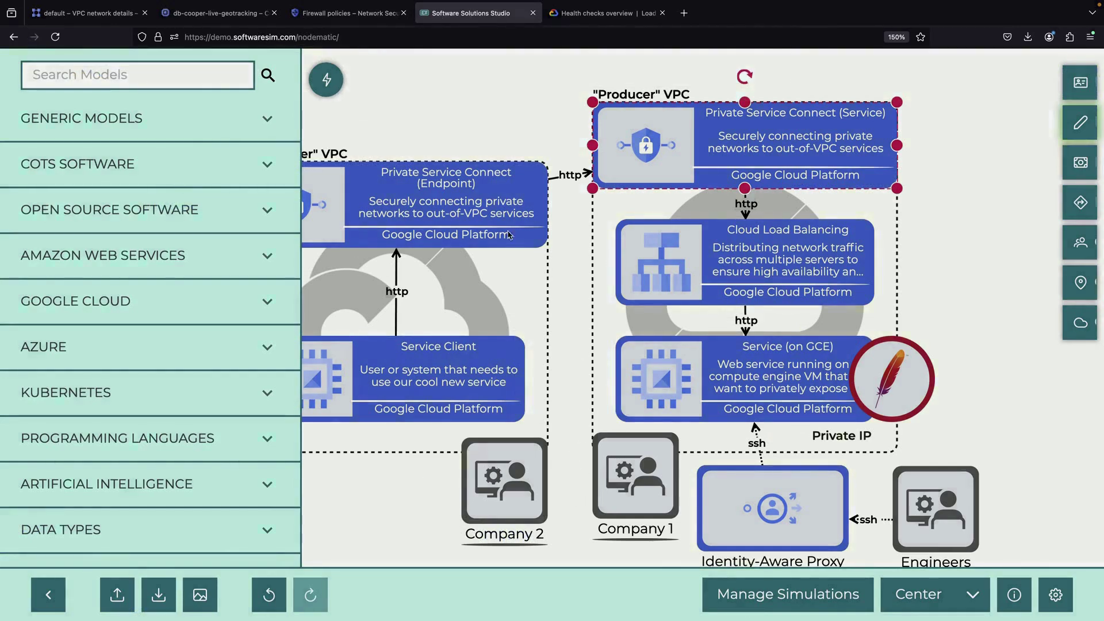
{"action": "right_click", "coordinate": [515, 475]}
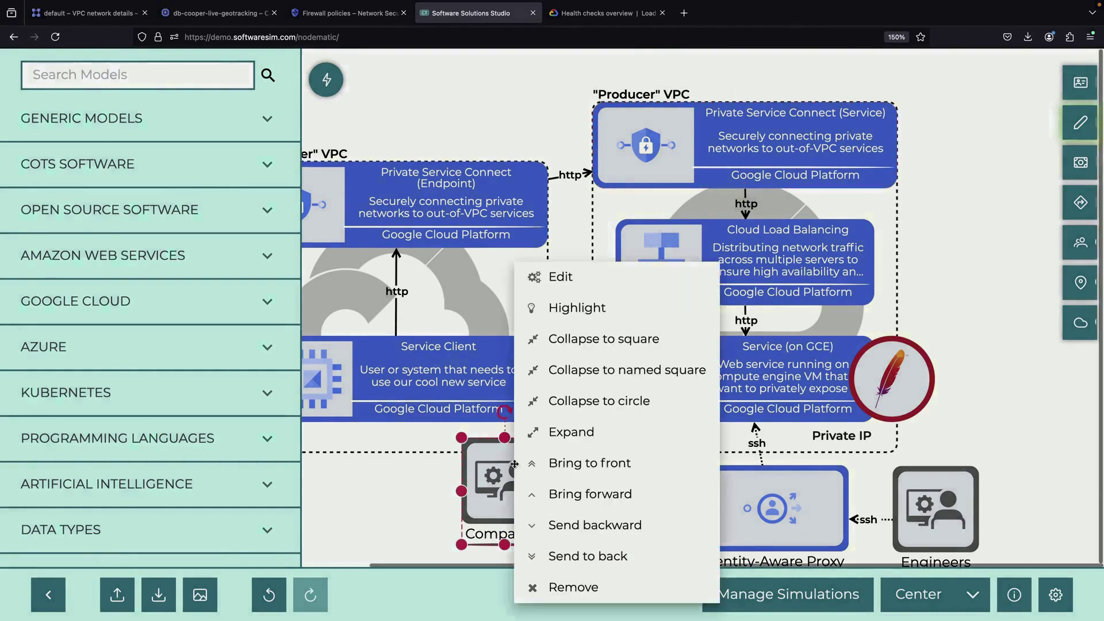
{"action": "left_click", "coordinate": [555, 278]}
{"action": "double_click", "coordinate": [385, 194]}
{"action": "type", "text": "Team/VPC2"}
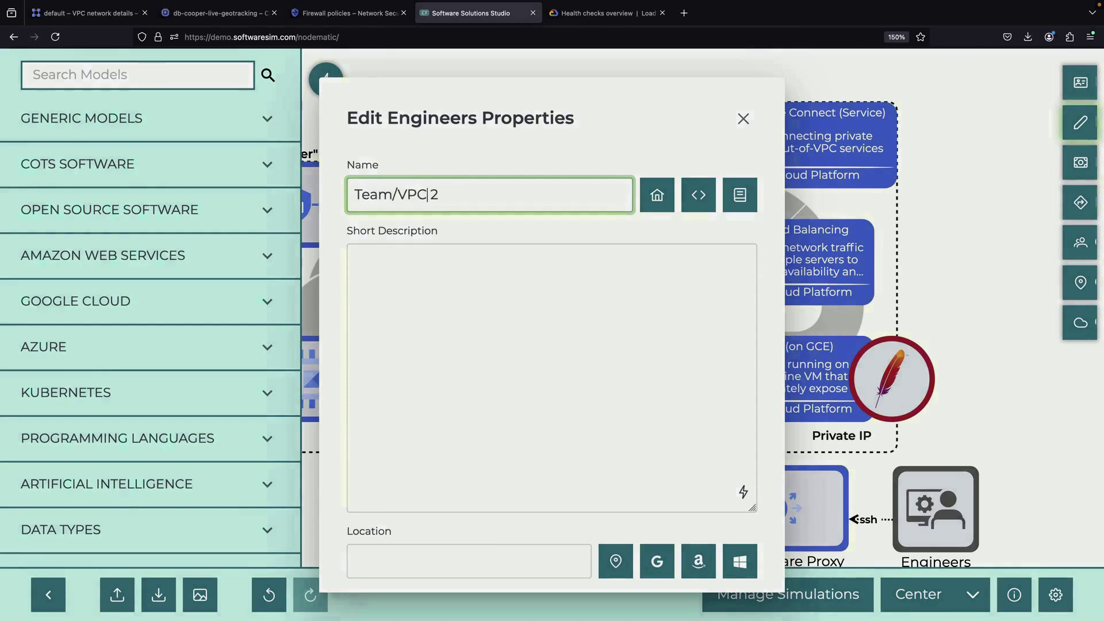
{"action": "scroll", "coordinate": [766, 524], "scroll_direction": "down", "scroll_amount": 2}
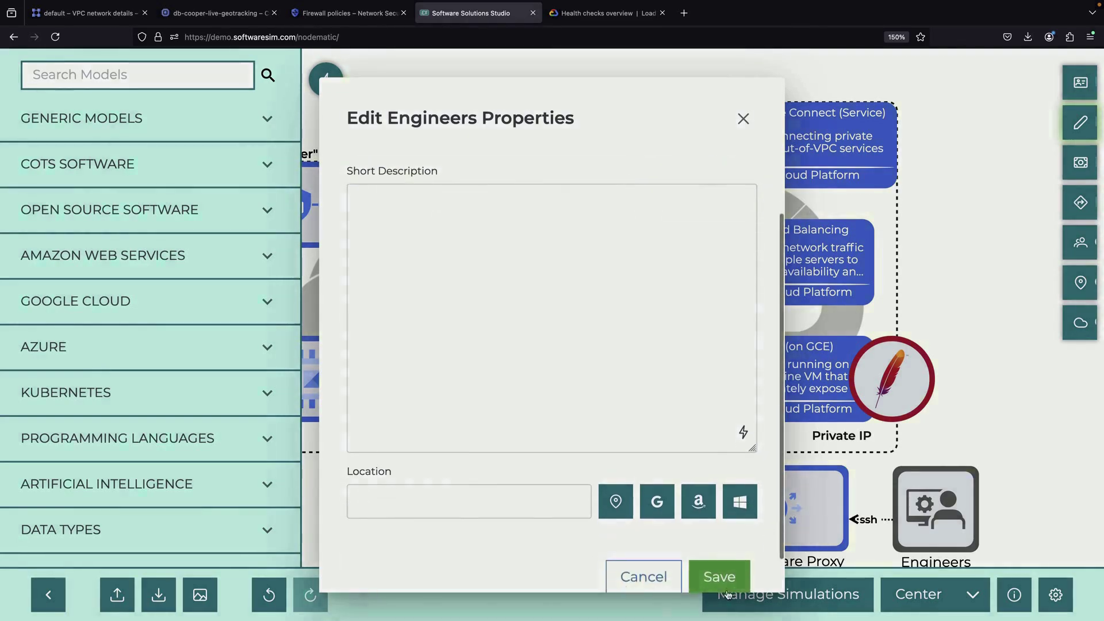
{"action": "left_click", "coordinate": [728, 593]}
Rename the Company 1 node in the diagram as Team/VPC 1
{"action": "right_click", "coordinate": [653, 486]}
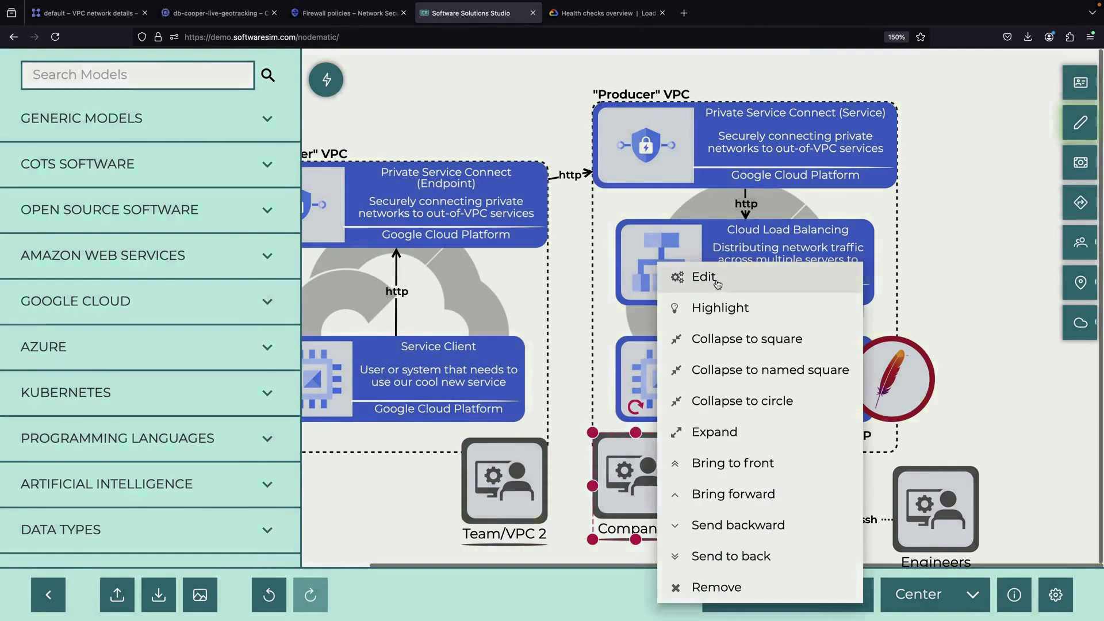
{"action": "left_click", "coordinate": [637, 277]}
{"action": "double_click", "coordinate": [386, 197]}
{"action": "type", "text": "Team/VPC 1"}
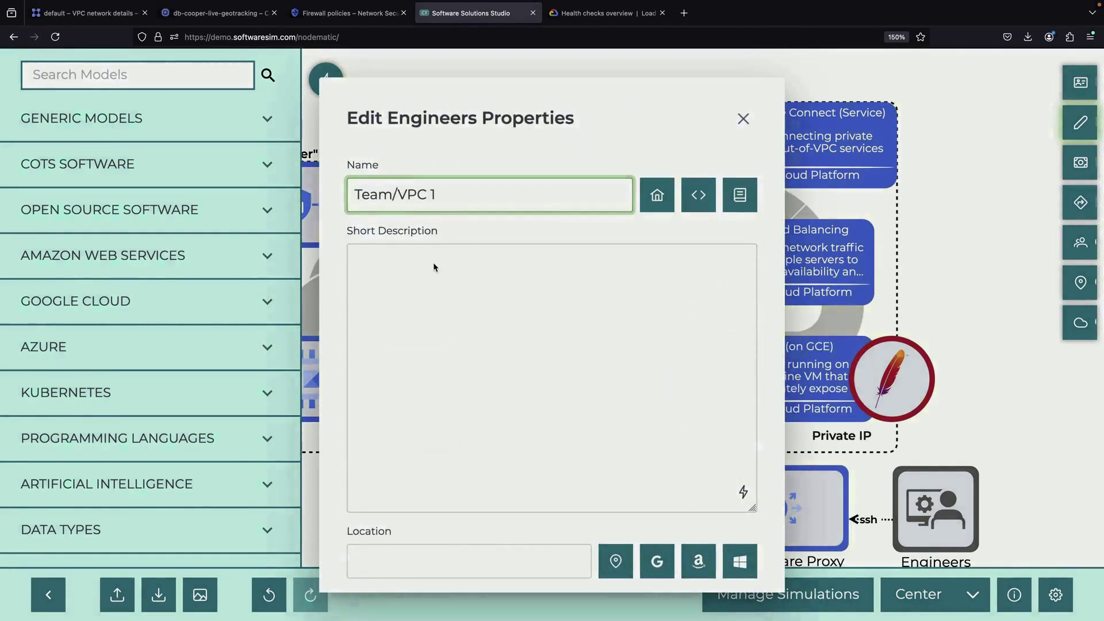
{"action": "scroll", "coordinate": [737, 551], "scroll_direction": "down", "scroll_amount": 2}
{"action": "left_click", "coordinate": [727, 564]}
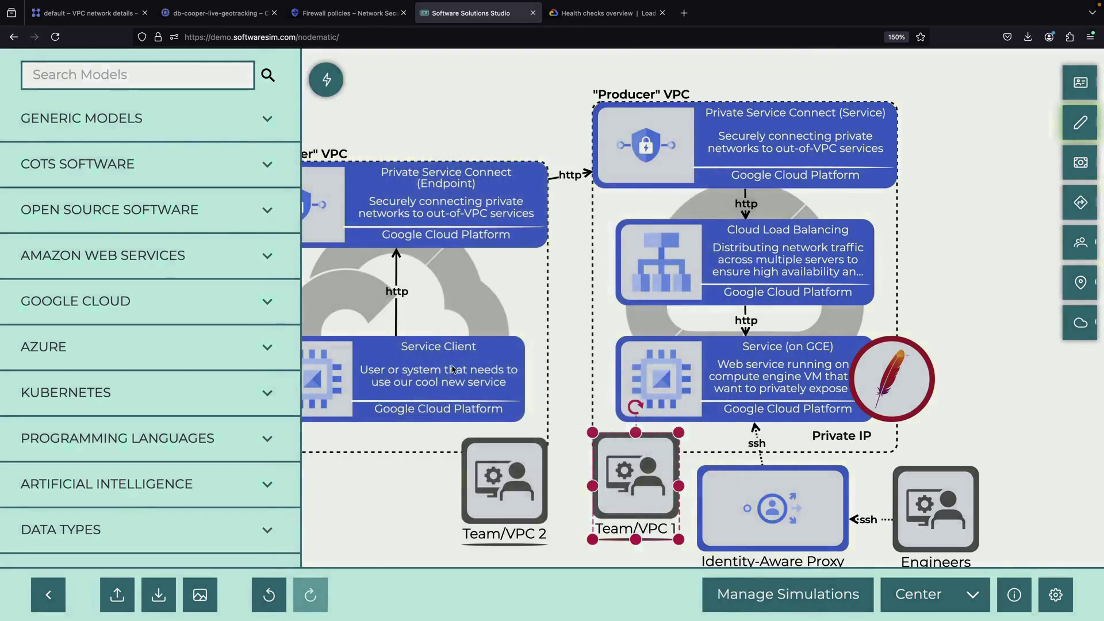
Switch back to the Google Cloud console and start a new VPC network named consumer
{"action": "left_click", "coordinate": [119, 20]}
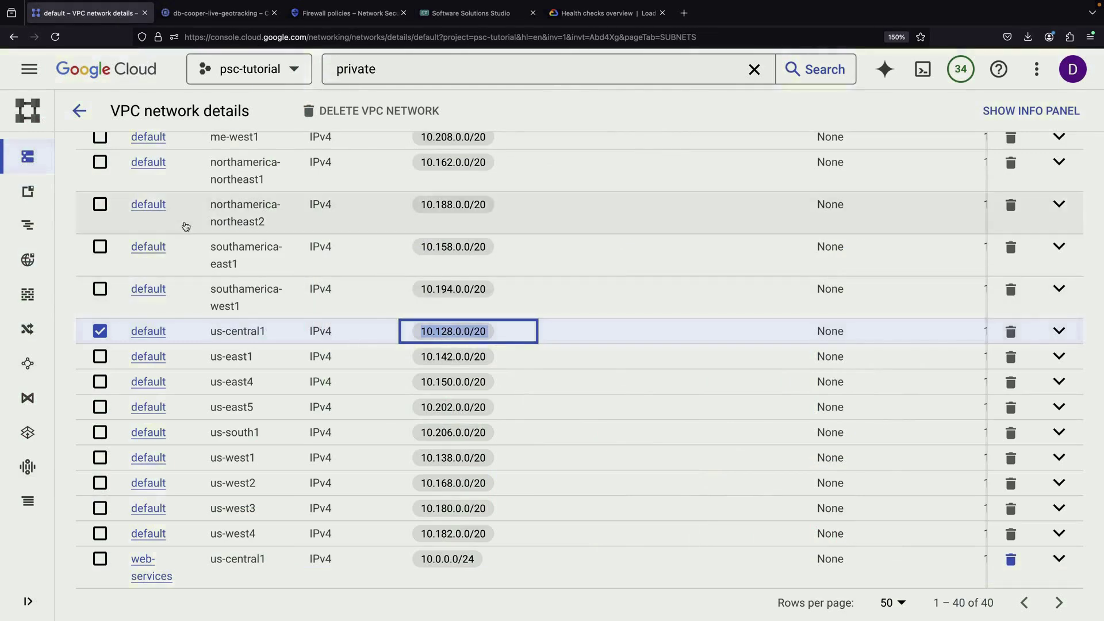
{"action": "left_click", "coordinate": [118, 69]}
{"action": "left_click", "coordinate": [400, 83]}
{"action": "type", "text": "vpc network peerings"}
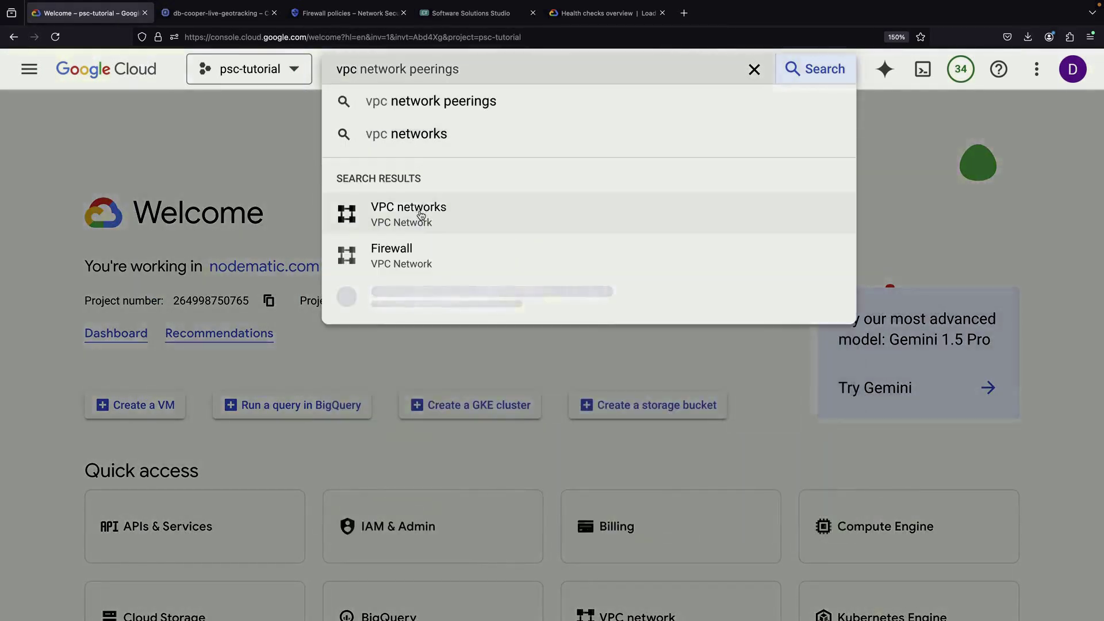
{"action": "left_click", "coordinate": [420, 213]}
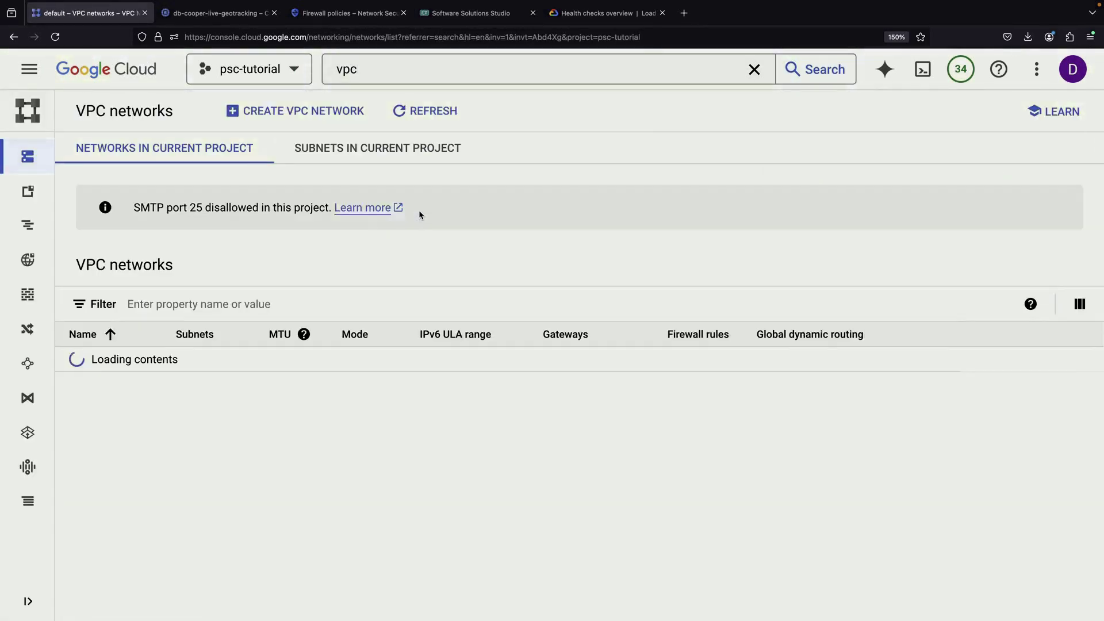
{"action": "left_click", "coordinate": [276, 111]}
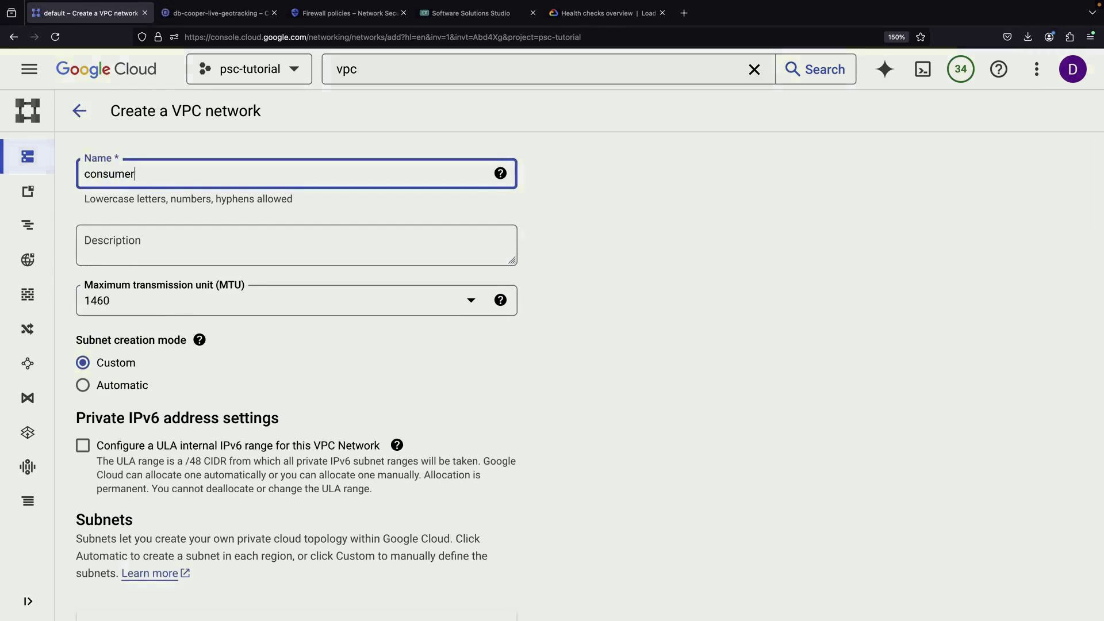
{"action": "type", "text": "consume"}
Set the network's subnet creation mode to Automatic and select the consumer-allow custom, icmp, rdp and ssh firewall rules
{"action": "scroll", "coordinate": [281, 299], "scroll_direction": "down", "scroll_amount": 3}
{"action": "left_click", "coordinate": [266, 357]}
{"action": "scroll", "coordinate": [265, 254], "scroll_direction": "up", "scroll_amount": 3}
{"action": "scroll", "coordinate": [265, 254], "scroll_direction": "down", "scroll_amount": 1}
{"action": "left_click", "coordinate": [84, 192]}
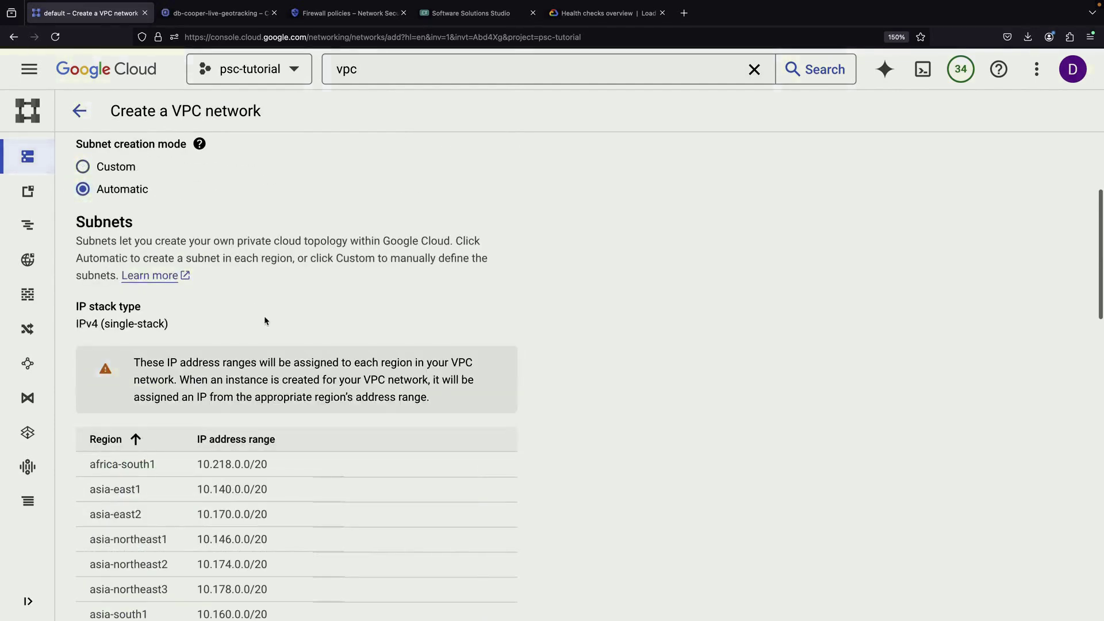
{"action": "scroll", "coordinate": [257, 427], "scroll_direction": "down", "scroll_amount": 10}
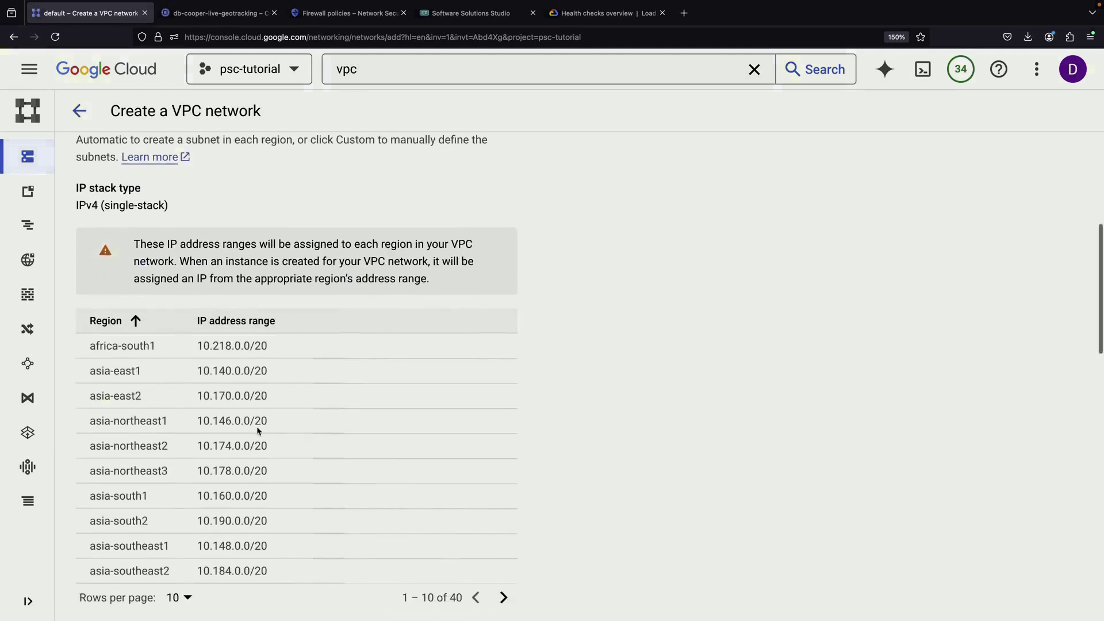
{"action": "scroll", "coordinate": [332, 592], "scroll_direction": "down", "scroll_amount": 2}
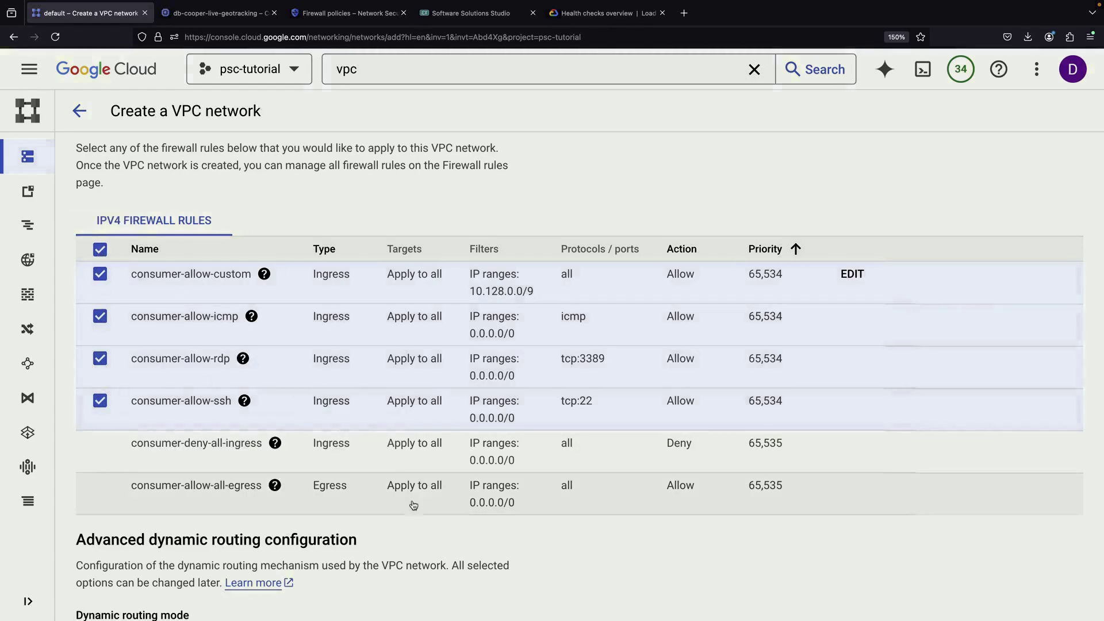
Create the consumer VPC network with the Regional dynamic routing mode and dismiss the creation notification
{"action": "scroll", "coordinate": [456, 569], "scroll_direction": "down", "scroll_amount": 3}
{"action": "scroll", "coordinate": [454, 567], "scroll_direction": "down", "scroll_amount": 7}
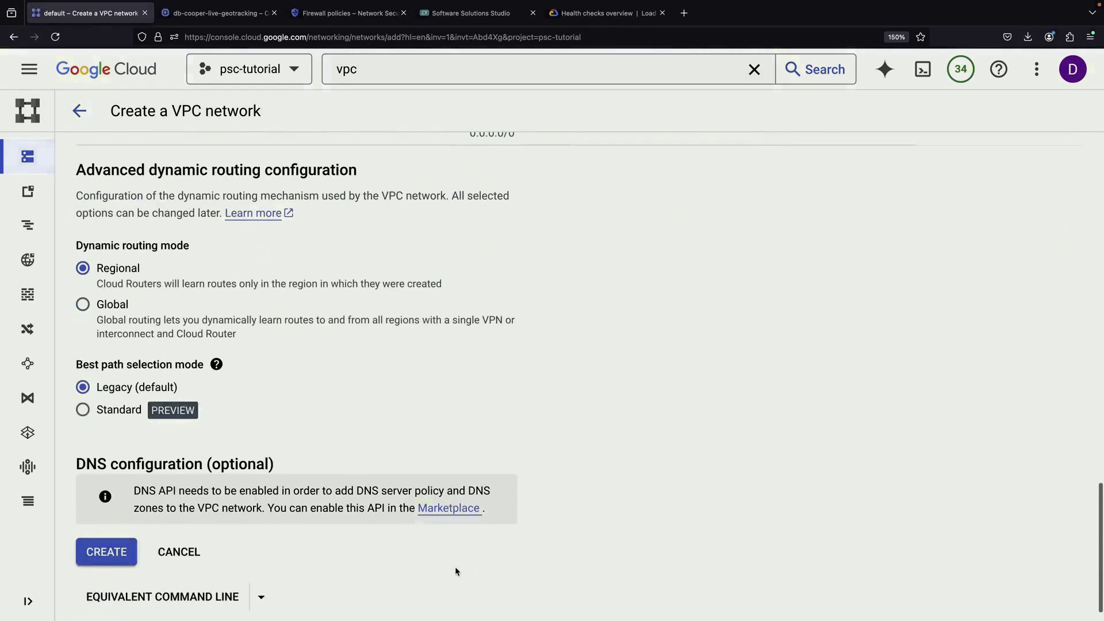
{"action": "left_click", "coordinate": [96, 525]}
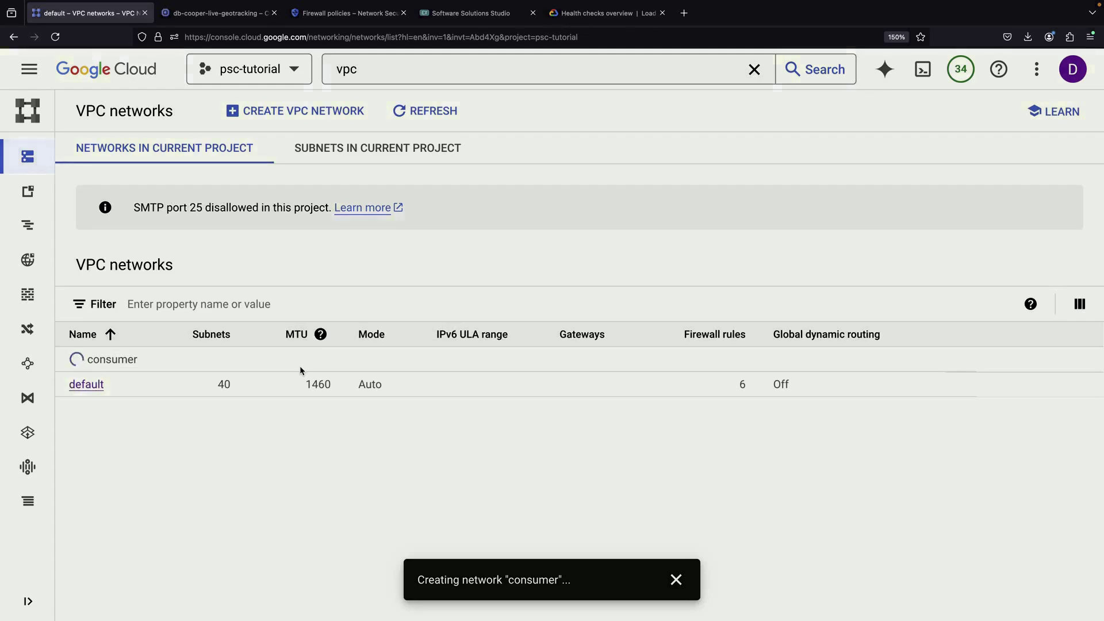
{"action": "left_click", "coordinate": [676, 579]}
Find the Compute Engine VM instances page and start a new VM instance named client
{"action": "left_click", "coordinate": [439, 68]}
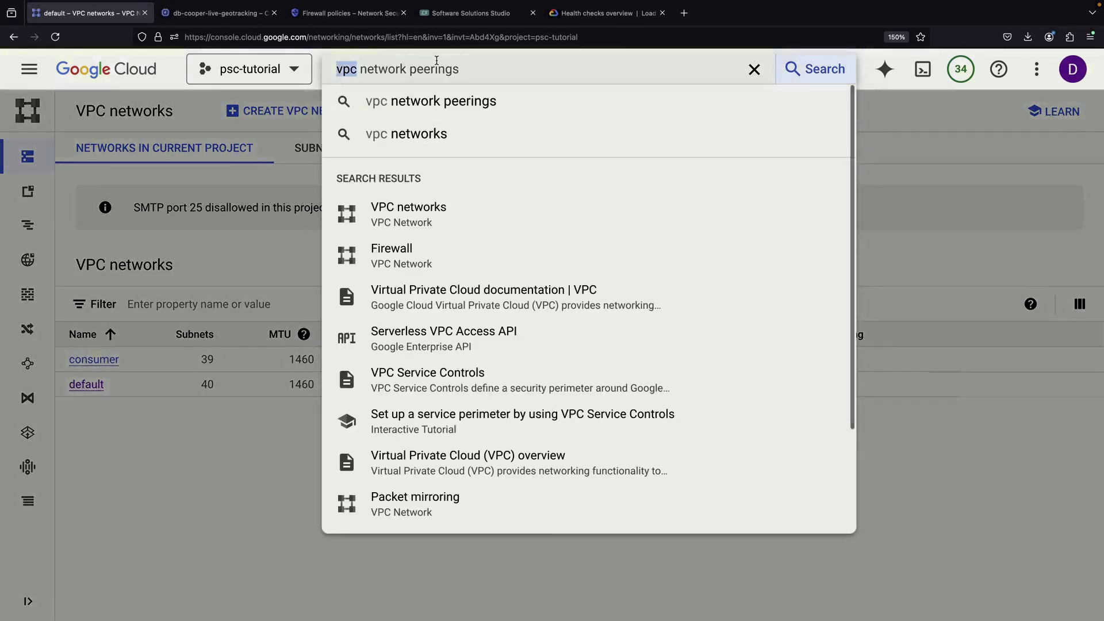
{"action": "type", "text": "vm instances dashboard"}
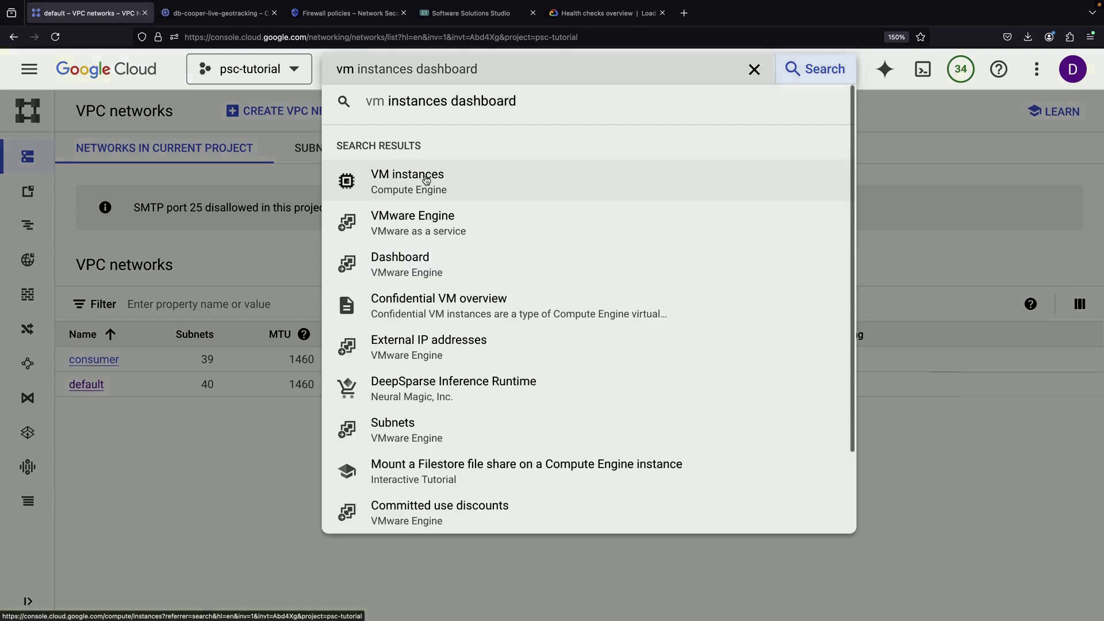
{"action": "left_click", "coordinate": [414, 176]}
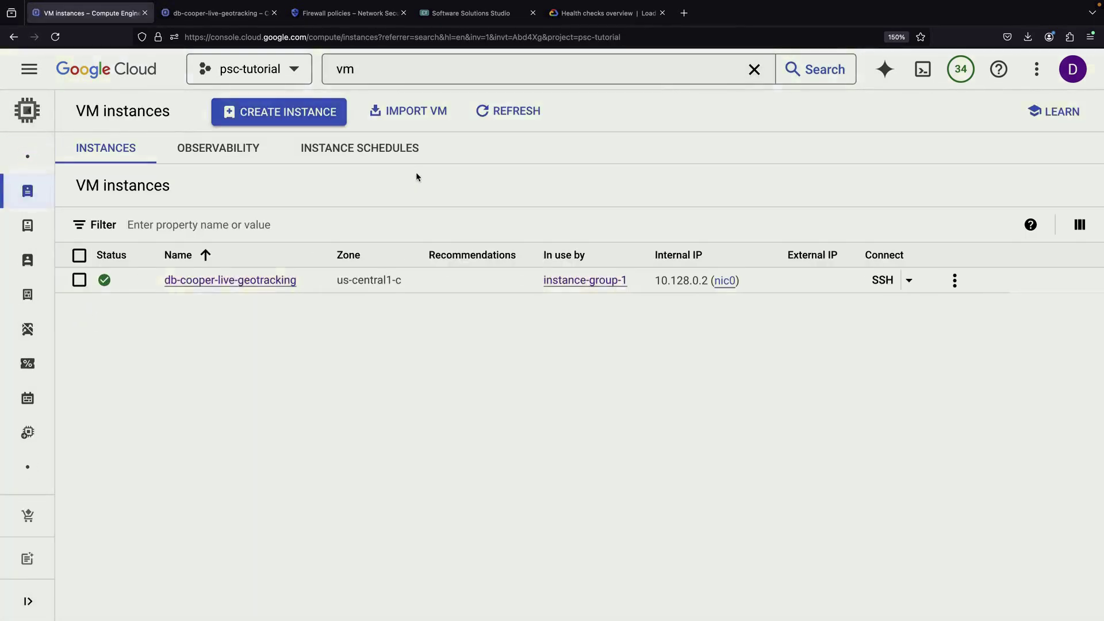
{"action": "left_click", "coordinate": [306, 112]}
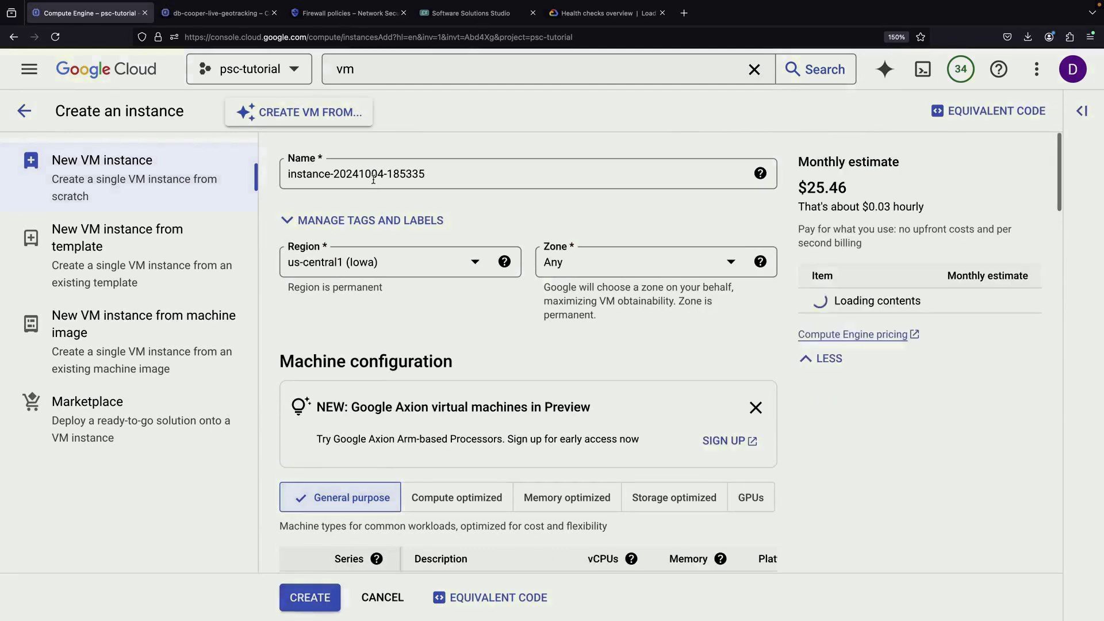
{"action": "triple_click", "coordinate": [373, 179]}
{"action": "type", "text": "obed"}
In the VM's advanced networking options, set the network interface to the consumer network and the consumer IPv4 (10.128.0.0/20) subnetwork
{"action": "scroll", "coordinate": [457, 405], "scroll_direction": "down", "scroll_amount": 7}
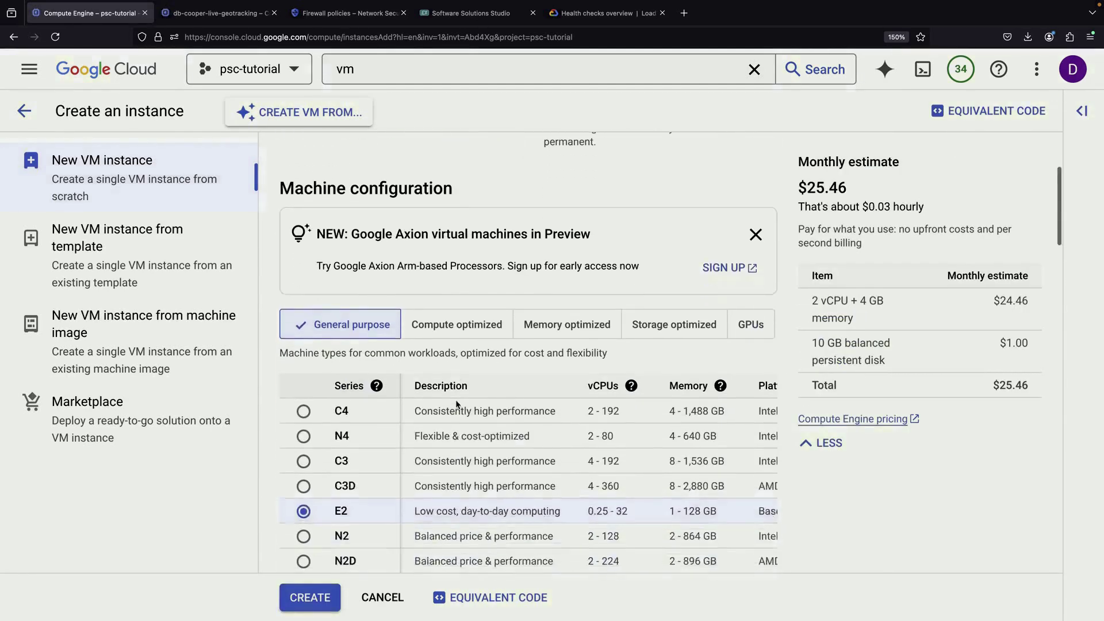
{"action": "scroll", "coordinate": [458, 405], "scroll_direction": "down", "scroll_amount": 20}
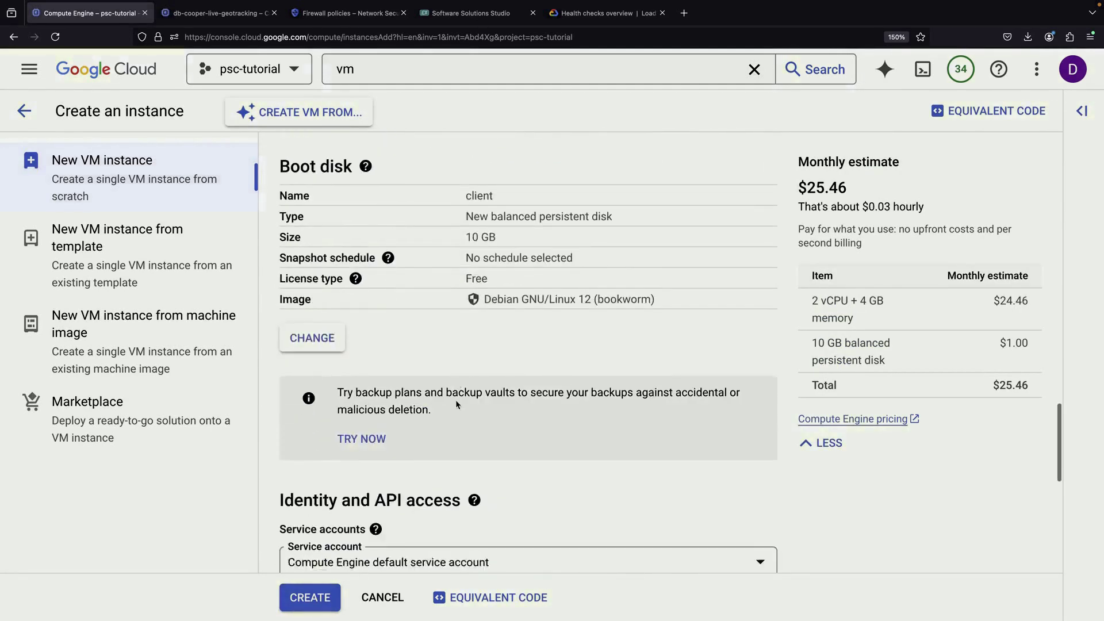
{"action": "scroll", "coordinate": [457, 404], "scroll_direction": "down", "scroll_amount": 5}
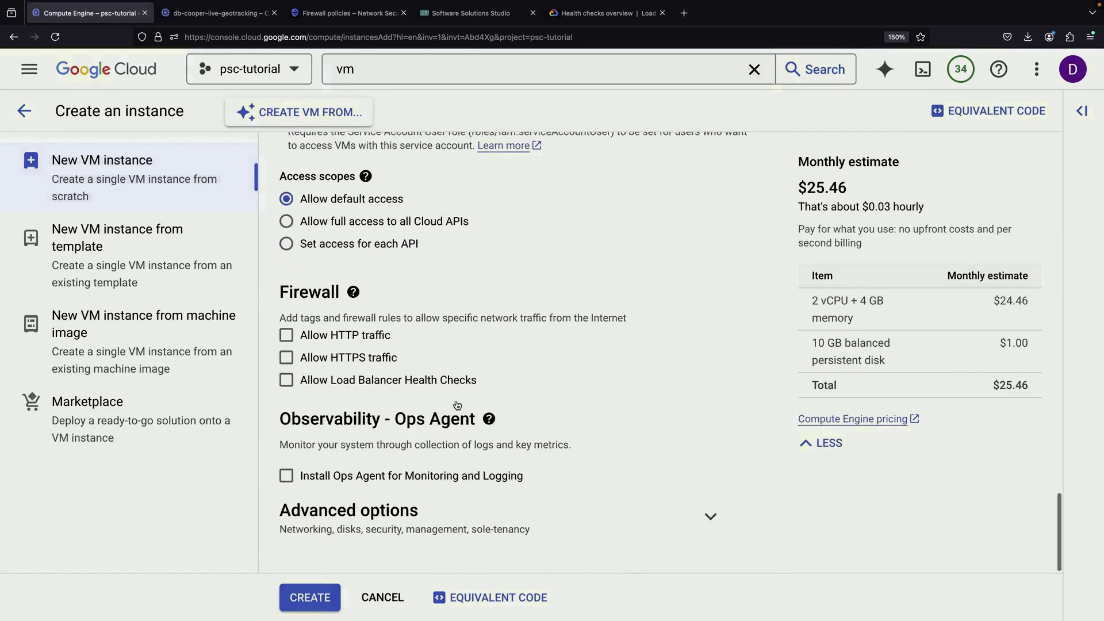
{"action": "left_click", "coordinate": [402, 510]}
{"action": "scroll", "coordinate": [402, 511], "scroll_direction": "down", "scroll_amount": 5}
{"action": "left_click", "coordinate": [374, 236]}
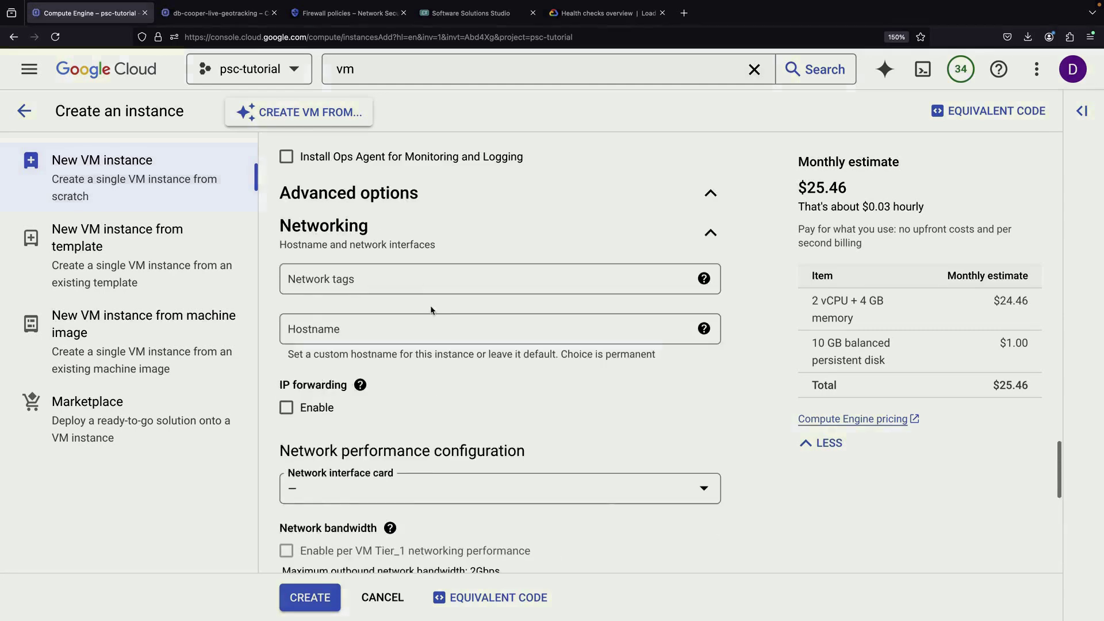
{"action": "scroll", "coordinate": [430, 305], "scroll_direction": "down", "scroll_amount": 3}
{"action": "scroll", "coordinate": [427, 378], "scroll_direction": "down", "scroll_amount": 5}
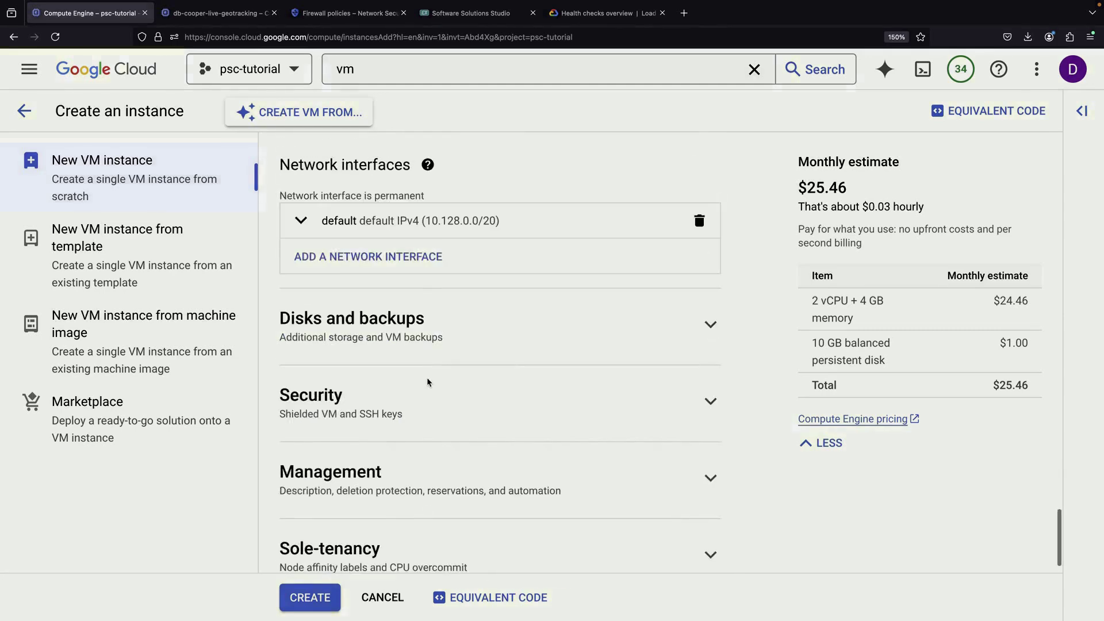
{"action": "left_click", "coordinate": [416, 228]}
{"action": "left_click", "coordinate": [423, 287]}
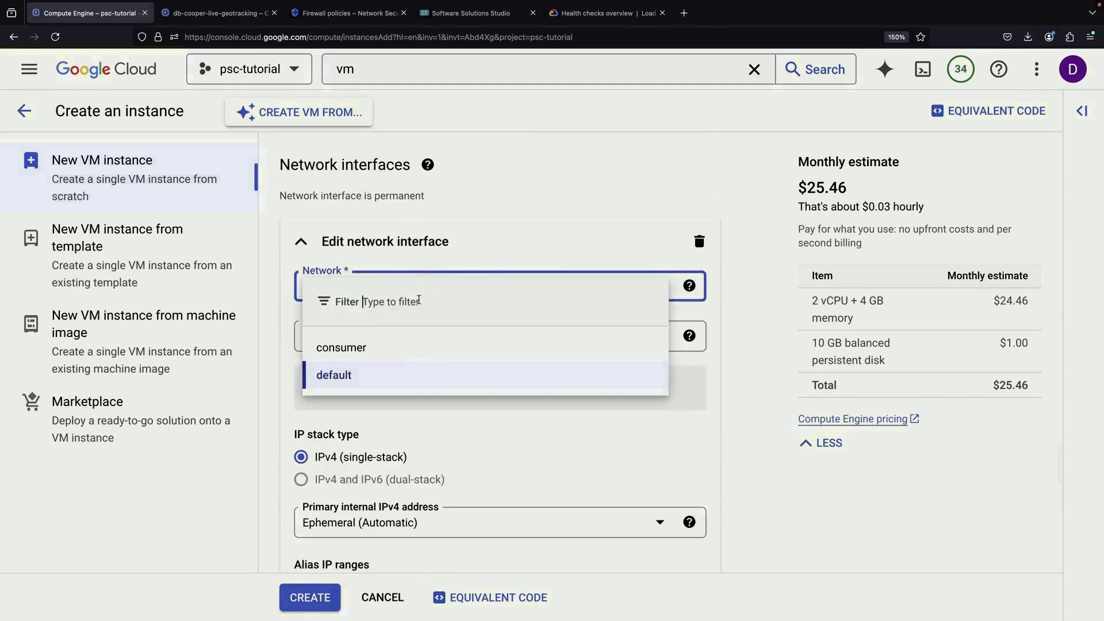
{"action": "left_click", "coordinate": [397, 351]}
{"action": "left_click", "coordinate": [406, 337]}
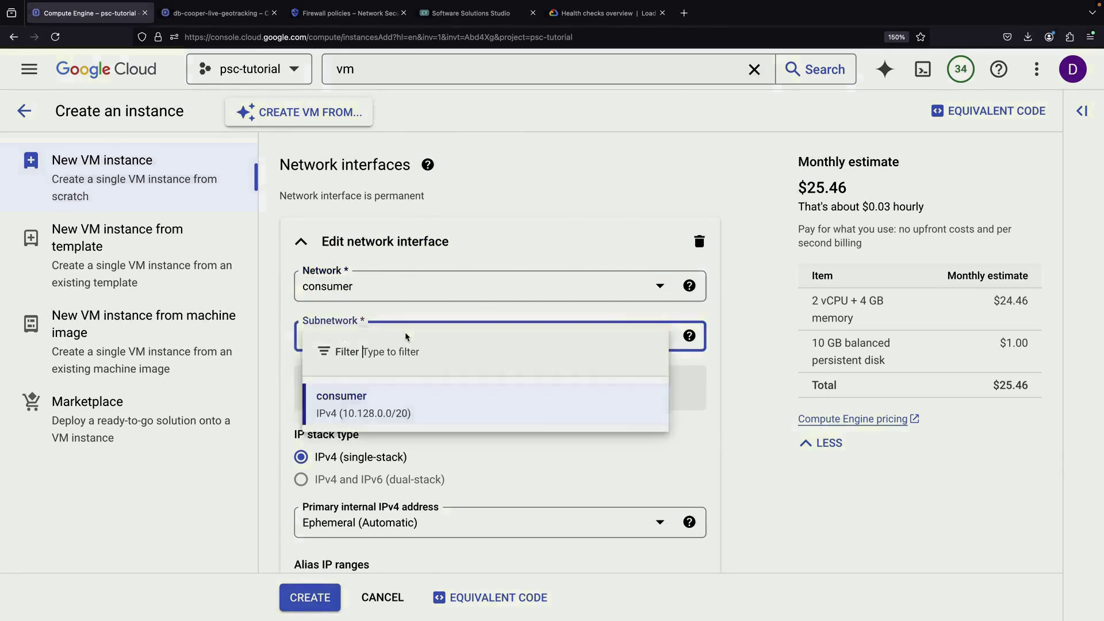
{"action": "left_click", "coordinate": [419, 410]}
Set the interface's external IPv4 address to None and create the client instance
{"action": "scroll", "coordinate": [467, 444], "scroll_direction": "down", "scroll_amount": 4}
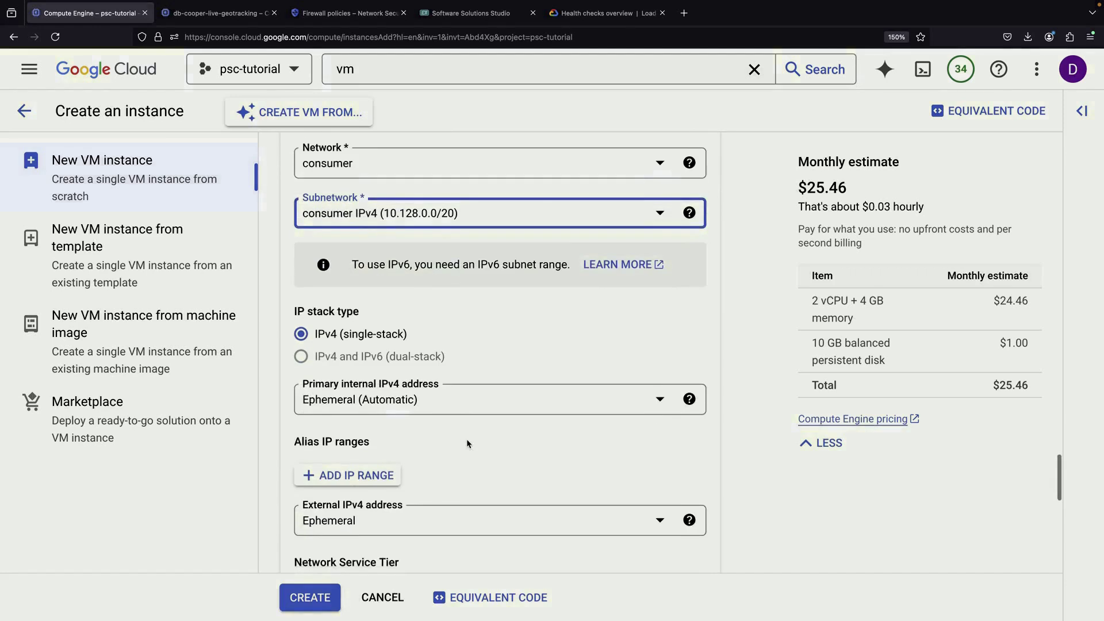
{"action": "left_click", "coordinate": [407, 459]}
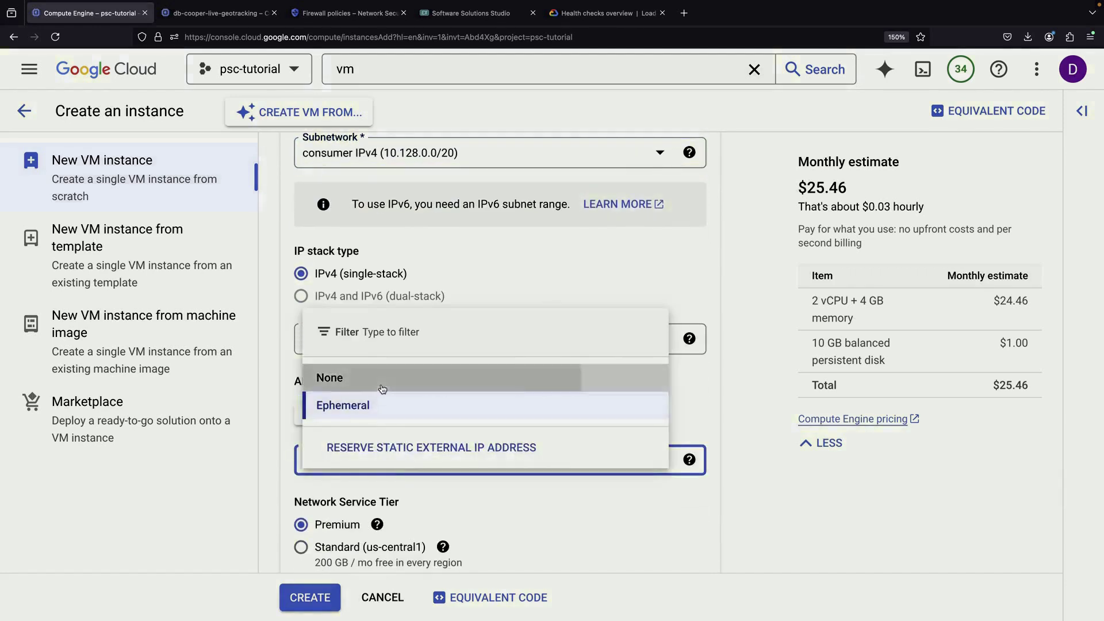
{"action": "left_click", "coordinate": [343, 377]}
{"action": "left_click", "coordinate": [671, 522]}
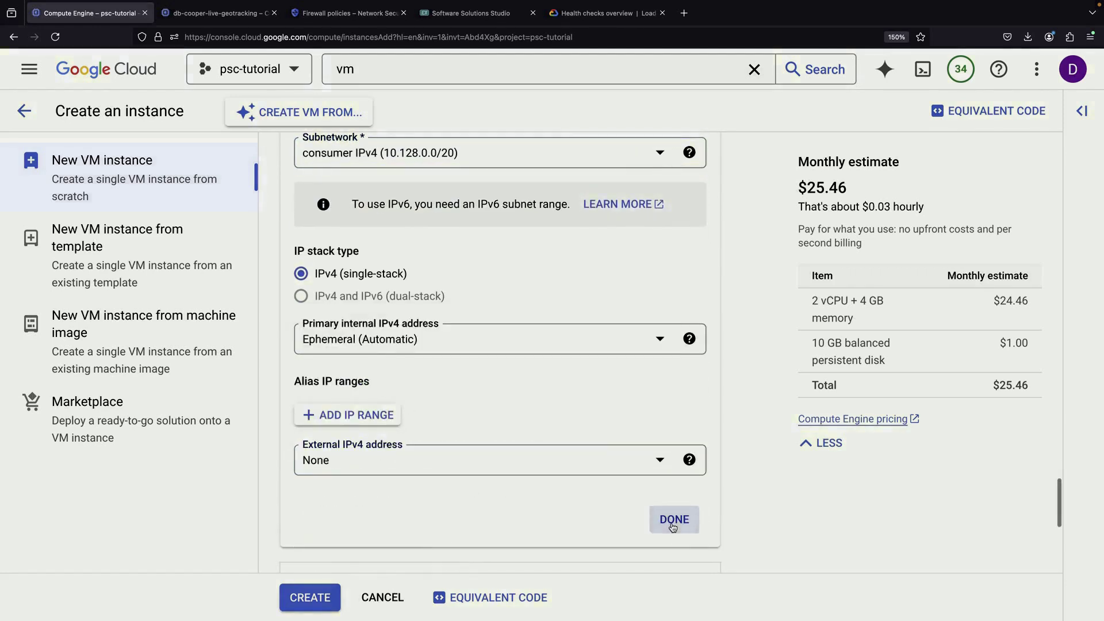
{"action": "scroll", "coordinate": [613, 458], "scroll_direction": "up", "scroll_amount": 2}
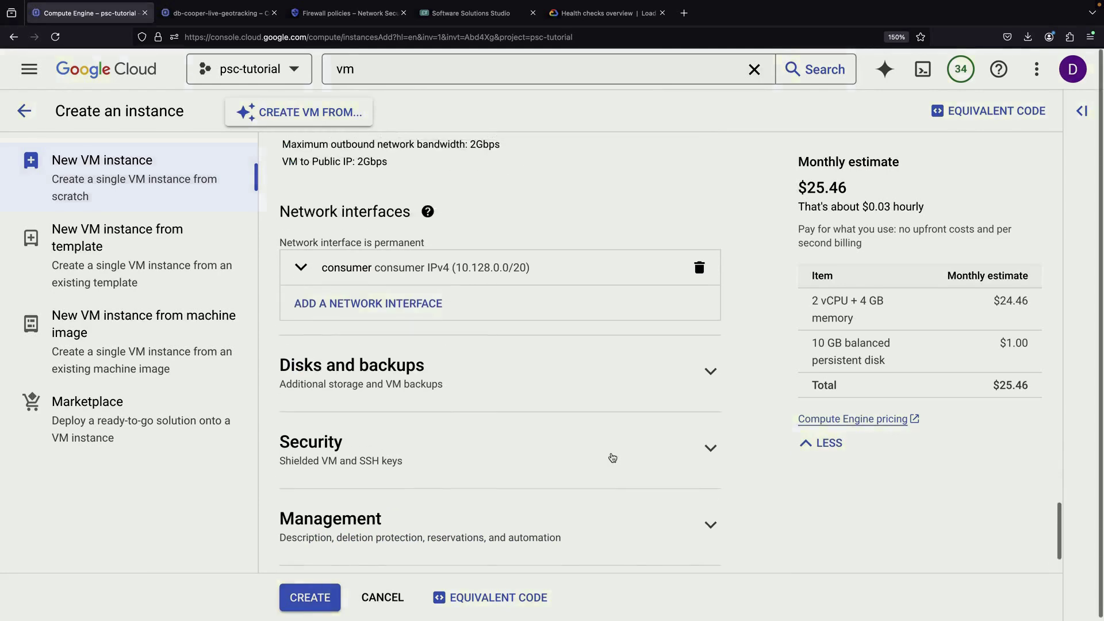
{"action": "scroll", "coordinate": [513, 380], "scroll_direction": "up", "scroll_amount": 10}
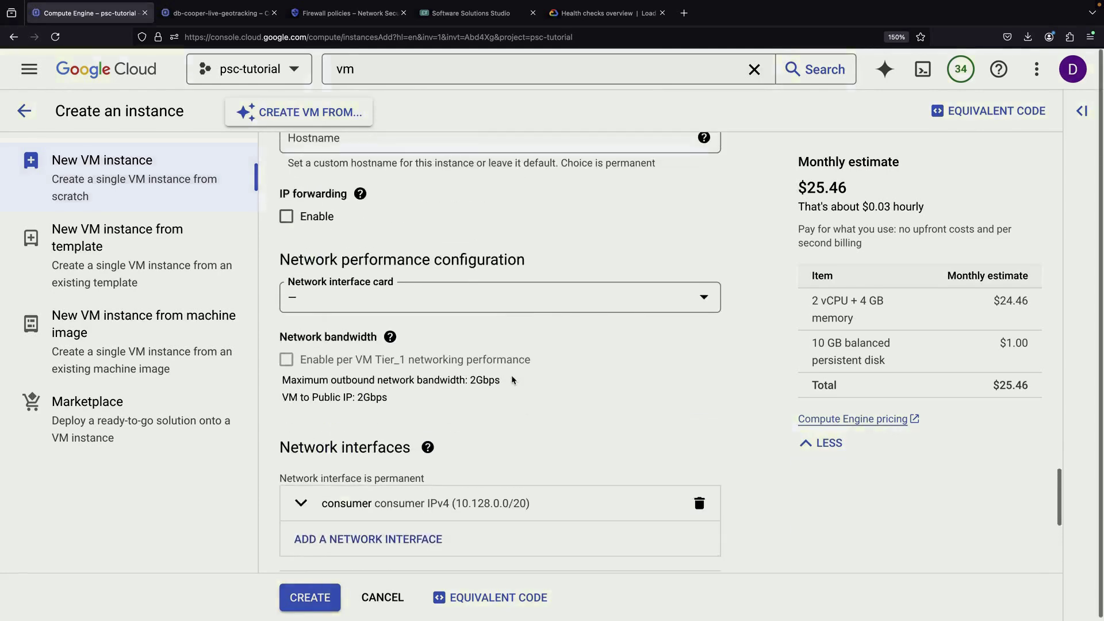
{"action": "scroll", "coordinate": [512, 379], "scroll_direction": "up", "scroll_amount": 8}
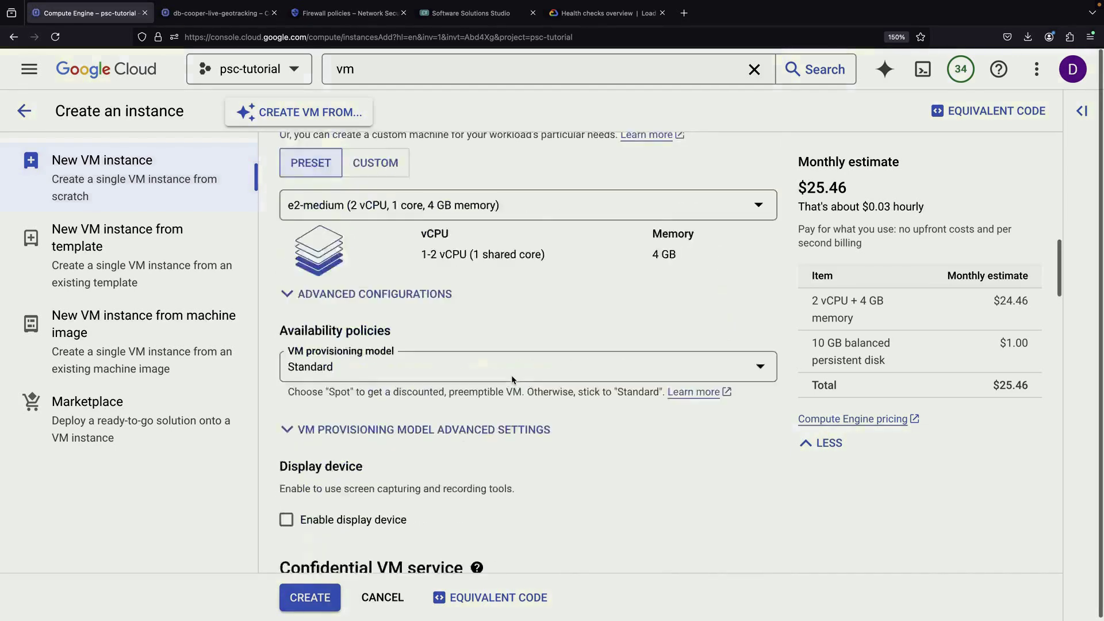
{"action": "left_click", "coordinate": [314, 598]}
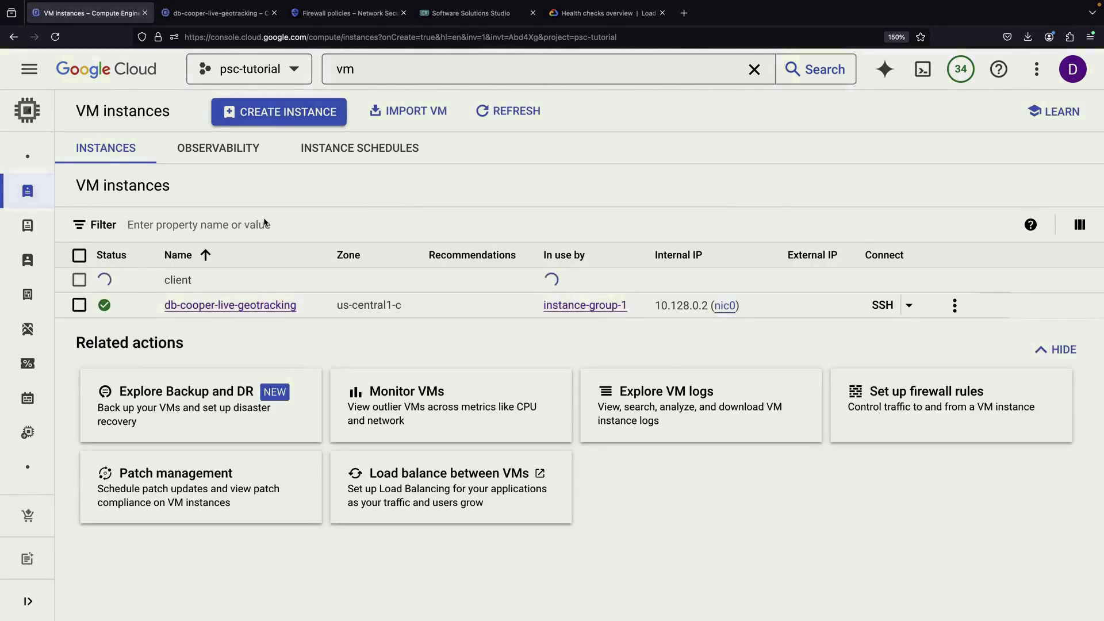
Switch to the Software Solutions Studio diagram and examine how the Consumer VPC's Private Service Connect endpoint links to the Producer VPC
{"action": "left_click", "coordinate": [441, 14]}
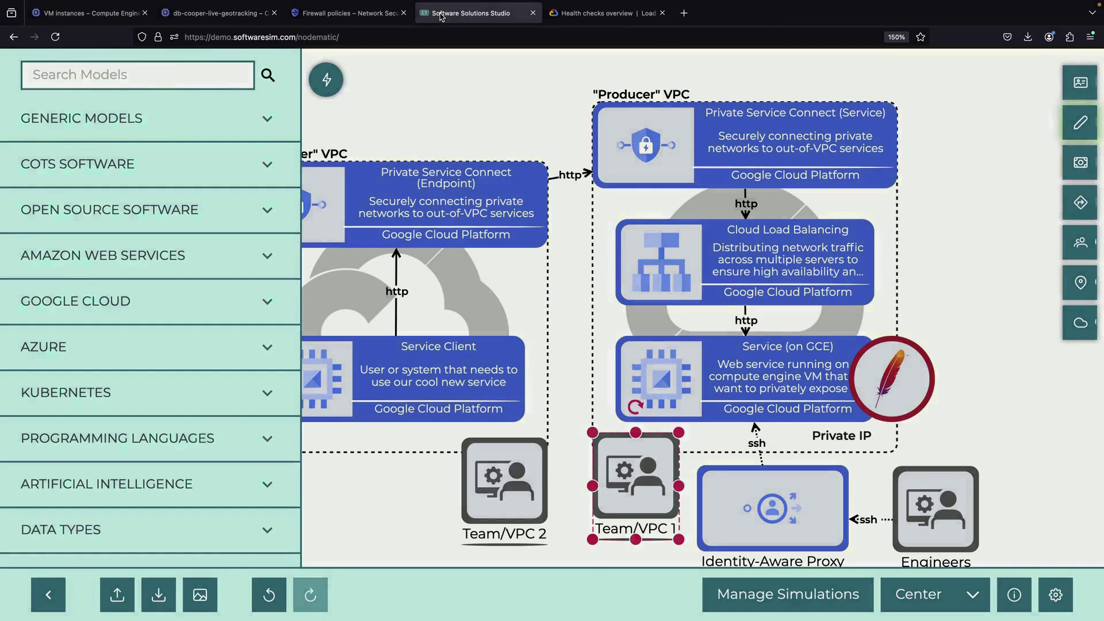
{"action": "left_click", "coordinate": [660, 136]}
{"action": "left_click", "coordinate": [384, 201]}
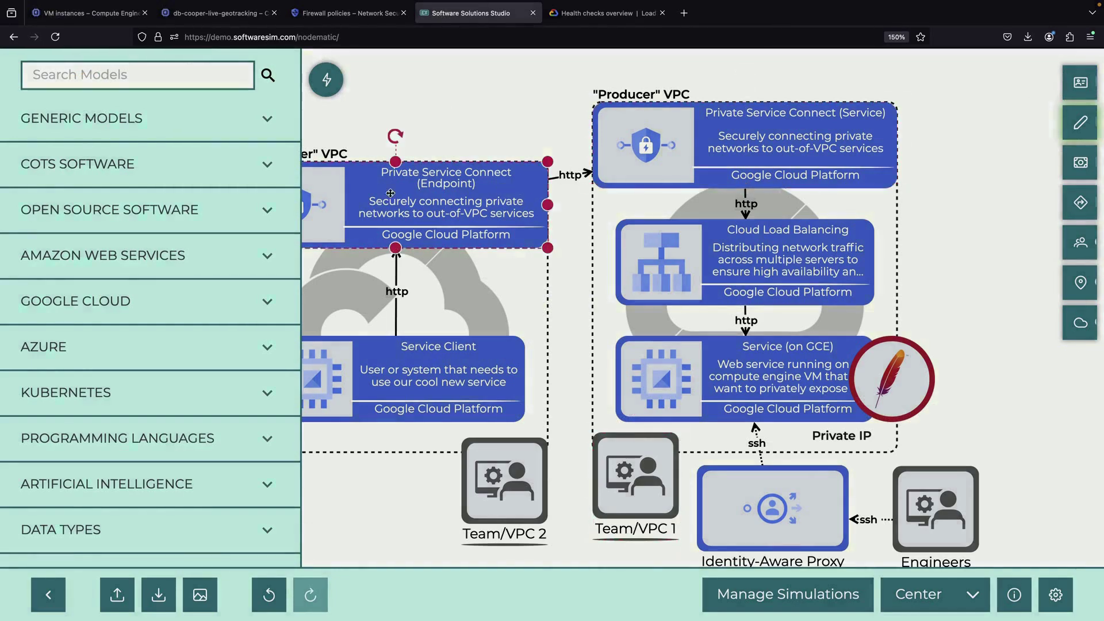
{"action": "left_click_drag", "start_coordinate": [422, 121], "coordinate": [502, 120]}
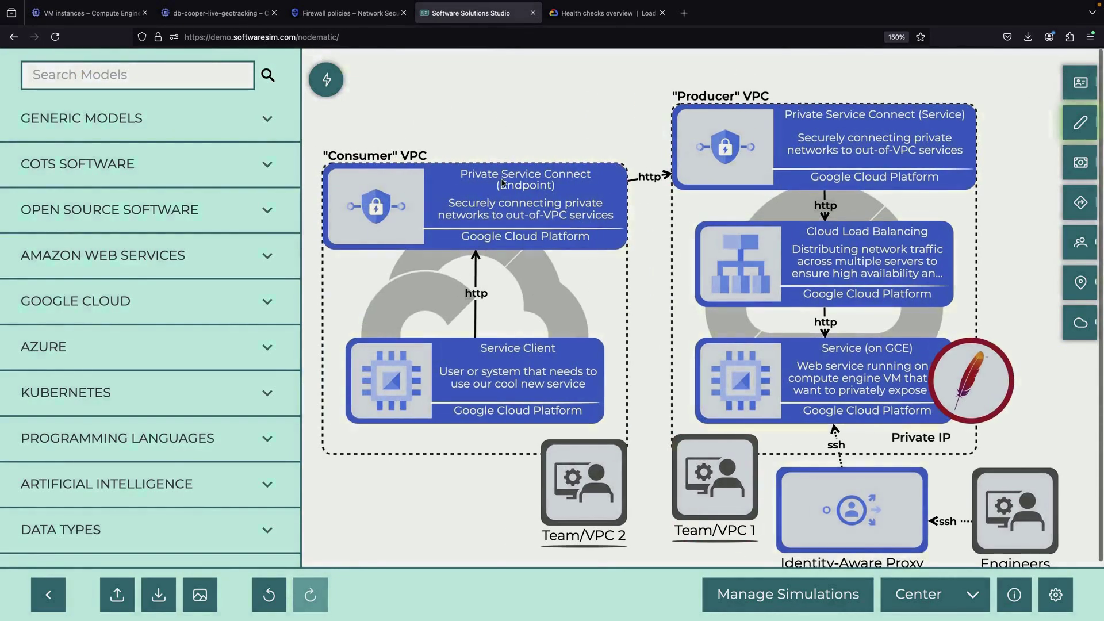
{"action": "left_click", "coordinate": [504, 104]}
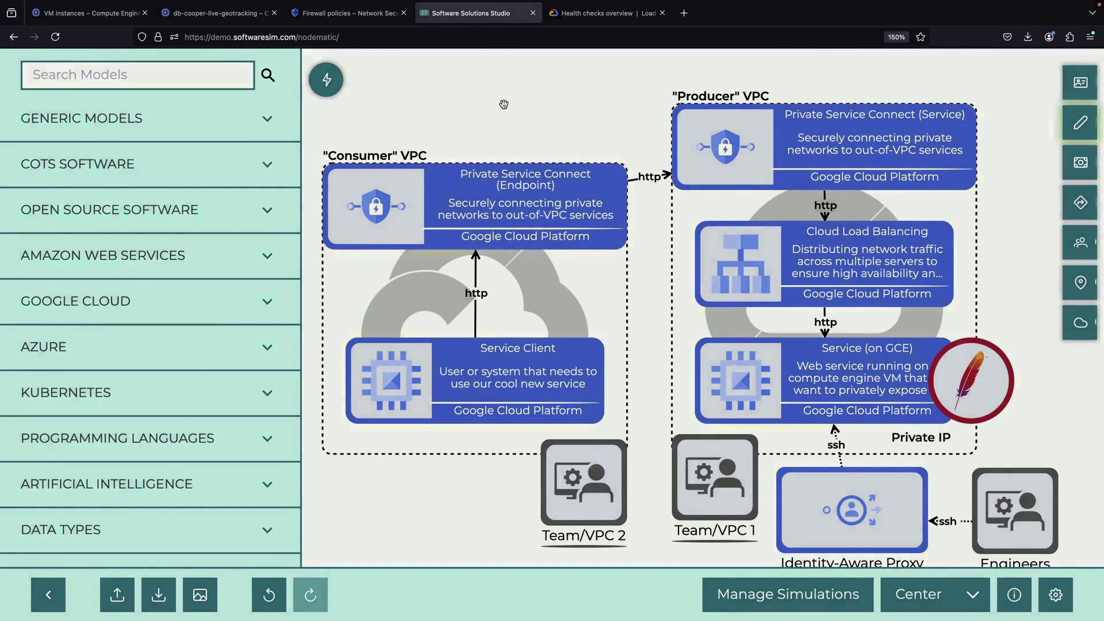
Switch back to the Google Cloud console and start a new Private Service Connect endpoint with Published service as its target
{"action": "left_click", "coordinate": [98, 14]}
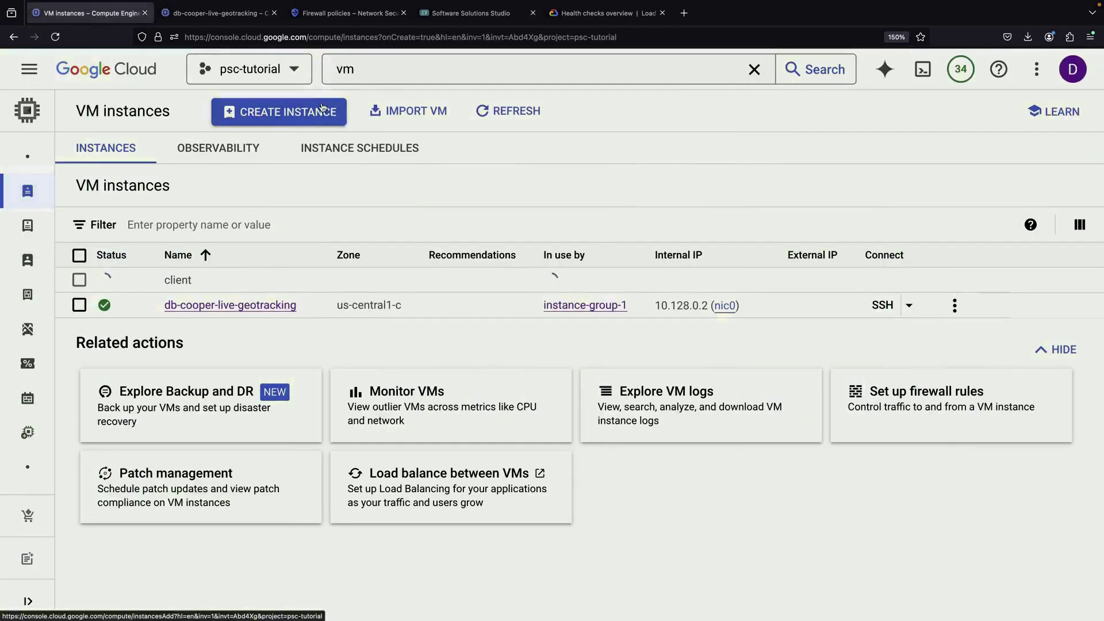
{"action": "left_click", "coordinate": [368, 69]}
{"action": "type", "text": "private ser"}
{"action": "left_click", "coordinate": [395, 144]}
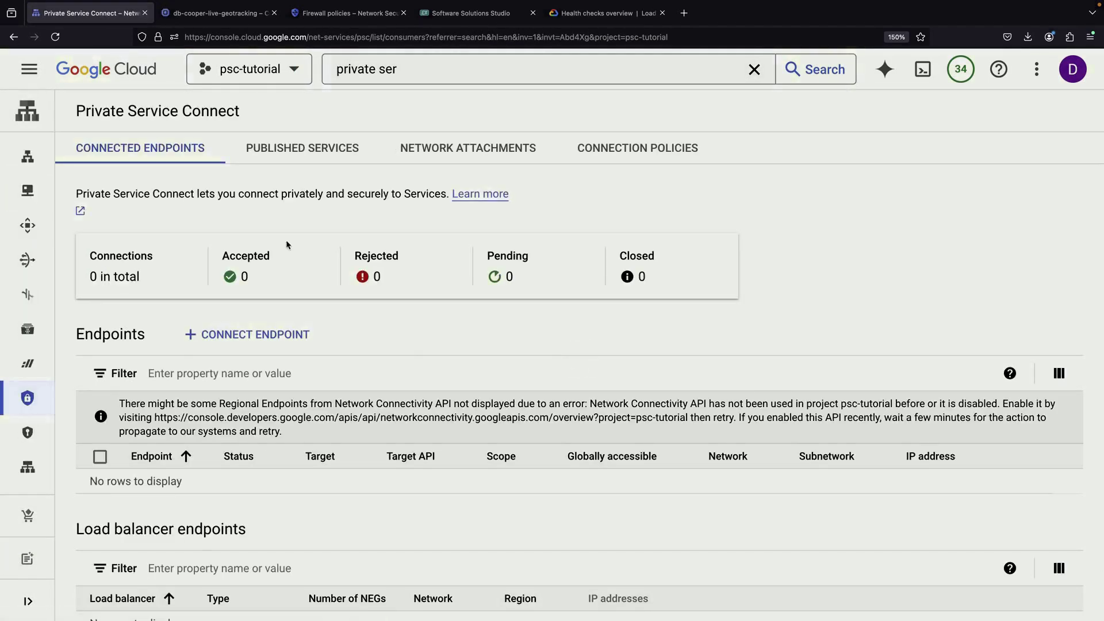
{"action": "left_click", "coordinate": [243, 312]}
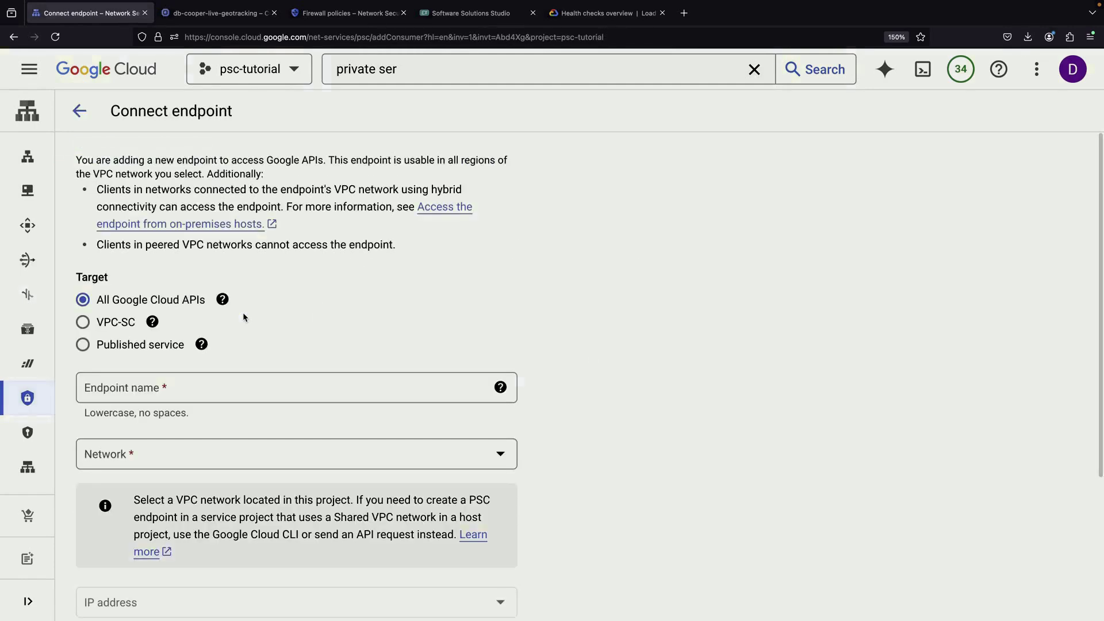
{"action": "left_click", "coordinate": [144, 345]}
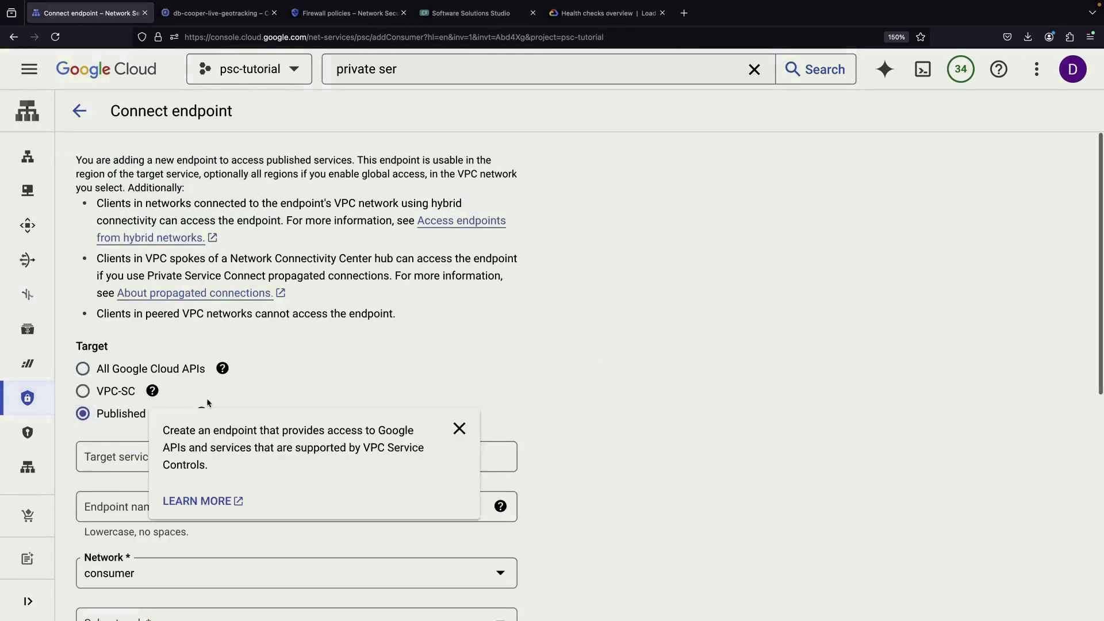
{"action": "scroll", "coordinate": [259, 395], "scroll_direction": "down", "scroll_amount": 3}
{"action": "mouse_move", "coordinate": [210, 296]}
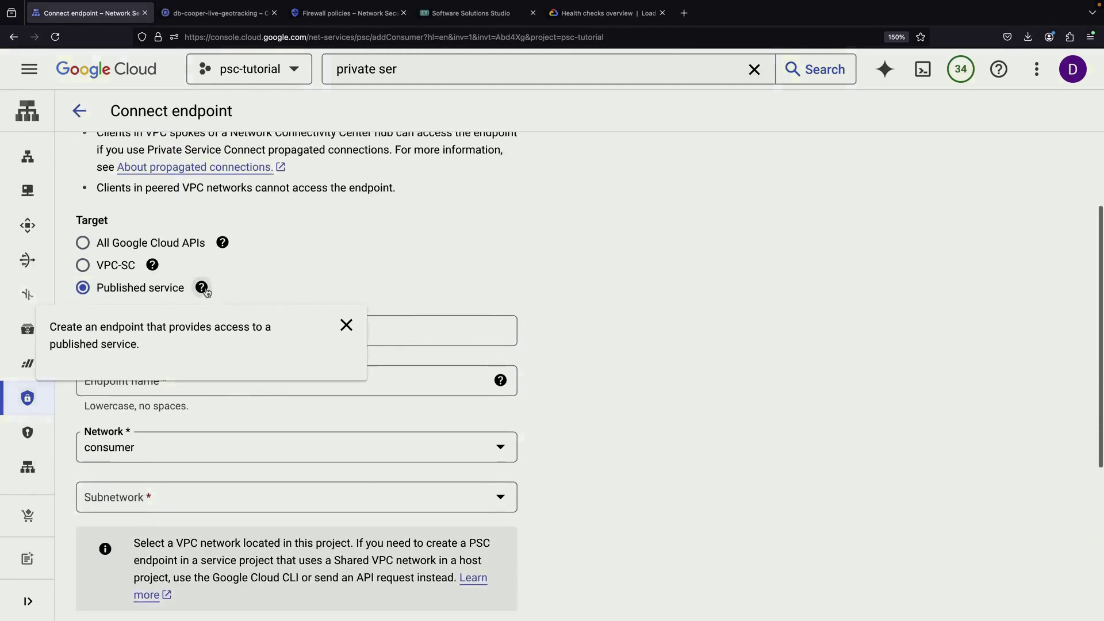
{"action": "scroll", "coordinate": [277, 246], "scroll_direction": "up", "scroll_amount": 1}
Copy the service attachment path from the db-cooper-service published service details in a separate browser tab, and return to the endpoint form
{"action": "left_click", "coordinate": [189, 375]}
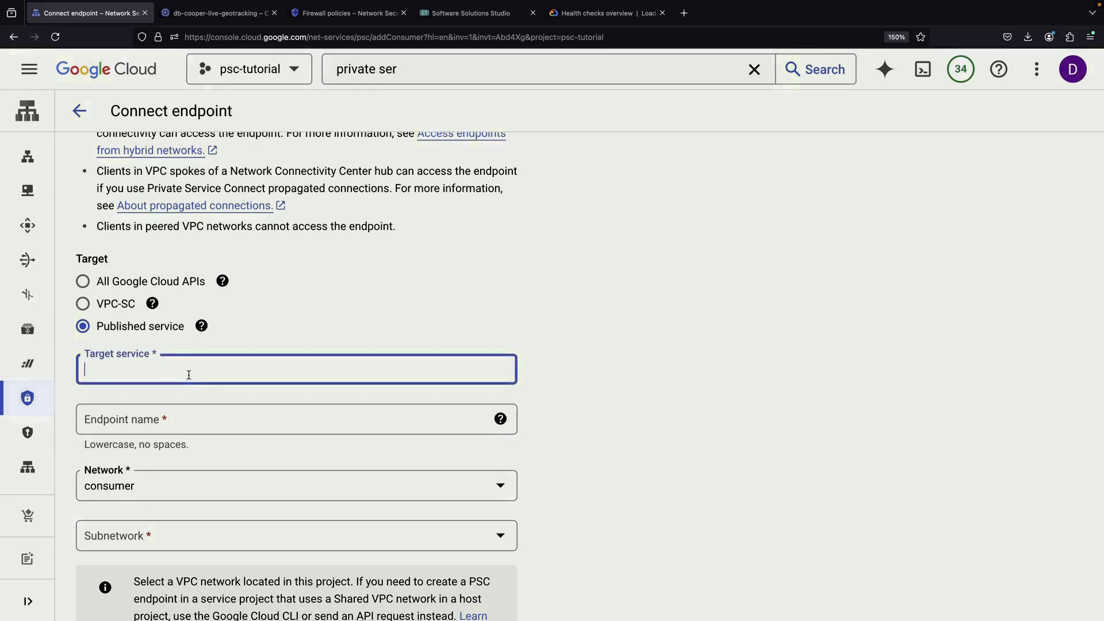
{"action": "mouse_move", "coordinate": [52, 370]}
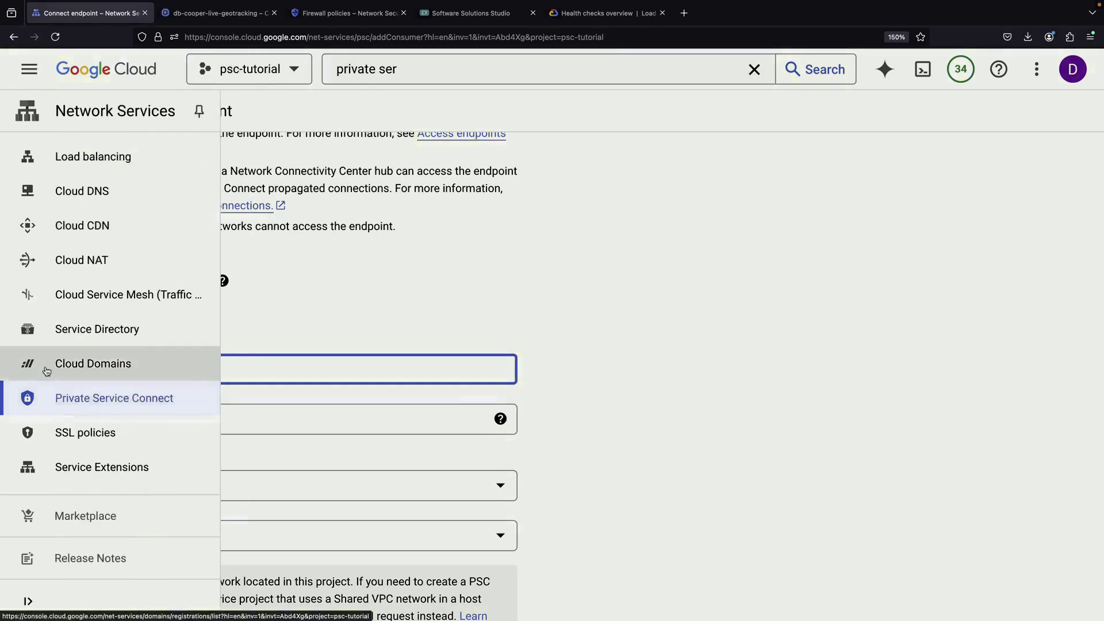
{"action": "middle_click", "coordinate": [56, 397]}
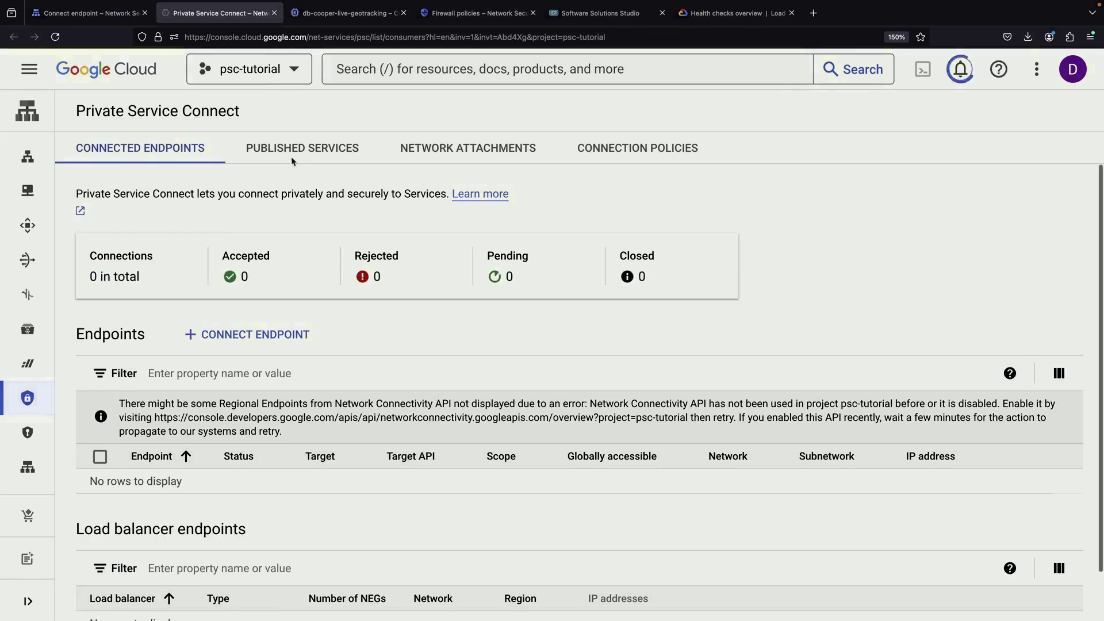
{"action": "left_click", "coordinate": [292, 158]}
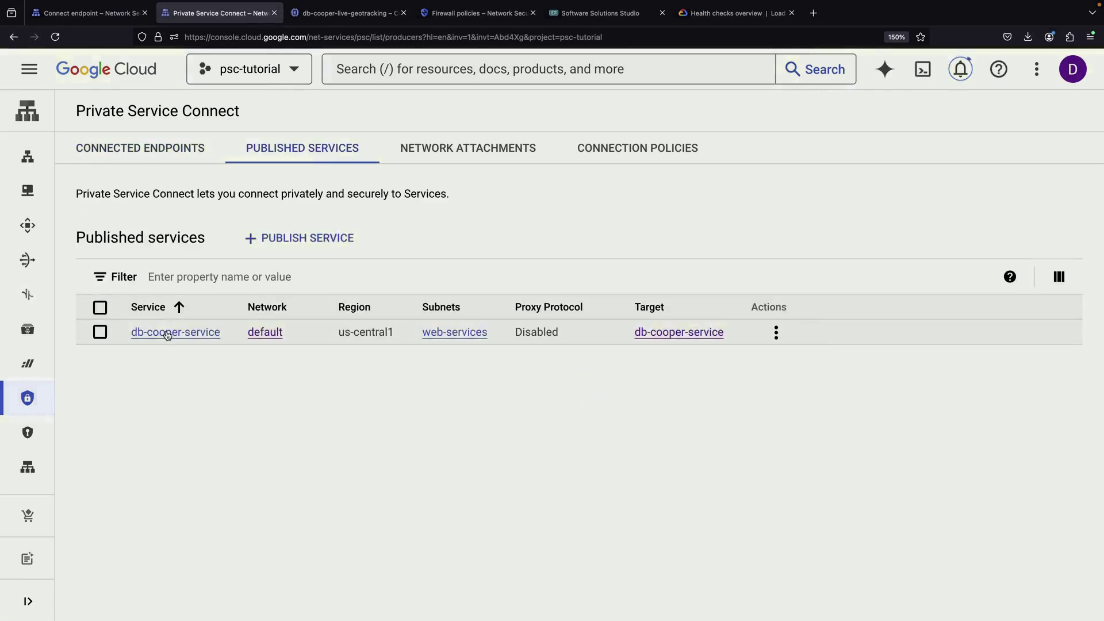
{"action": "left_click", "coordinate": [167, 333]}
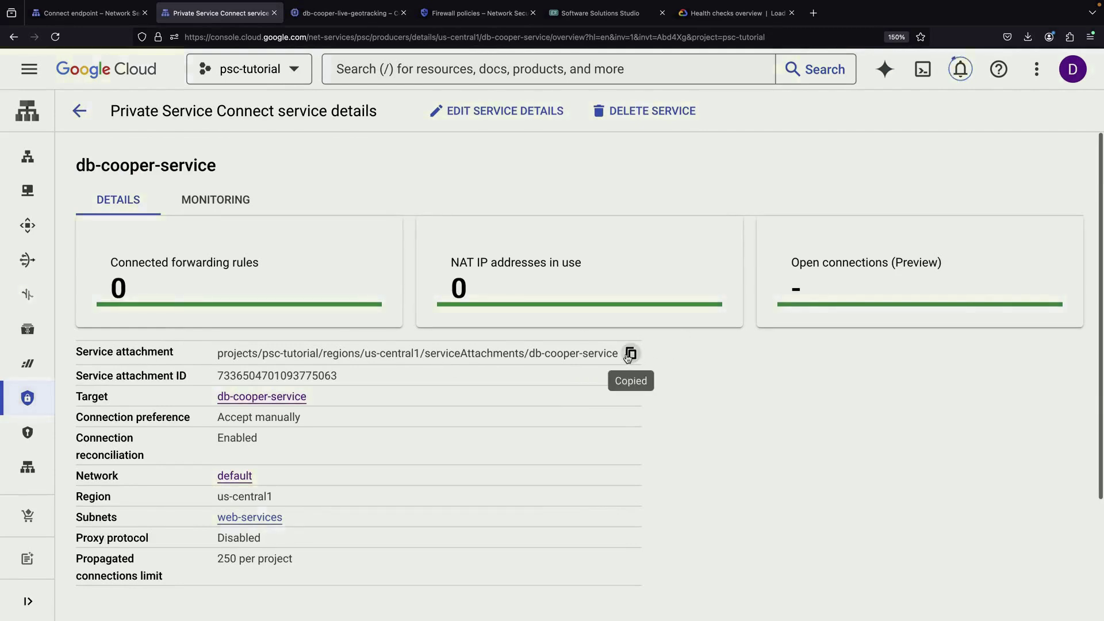
{"action": "left_click", "coordinate": [115, 13]}
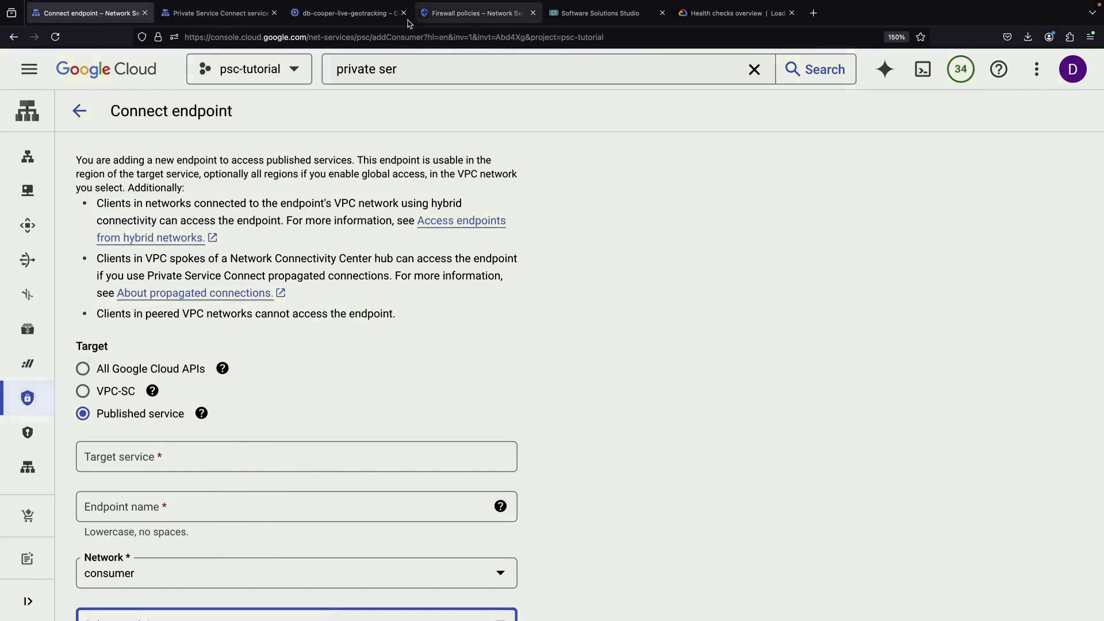
Open the Google Cloud console in a separate browser tab and bring up the consumer VPC network's list of subnets
{"action": "left_click", "coordinate": [345, 13]}
{"action": "left_click", "coordinate": [219, 13]}
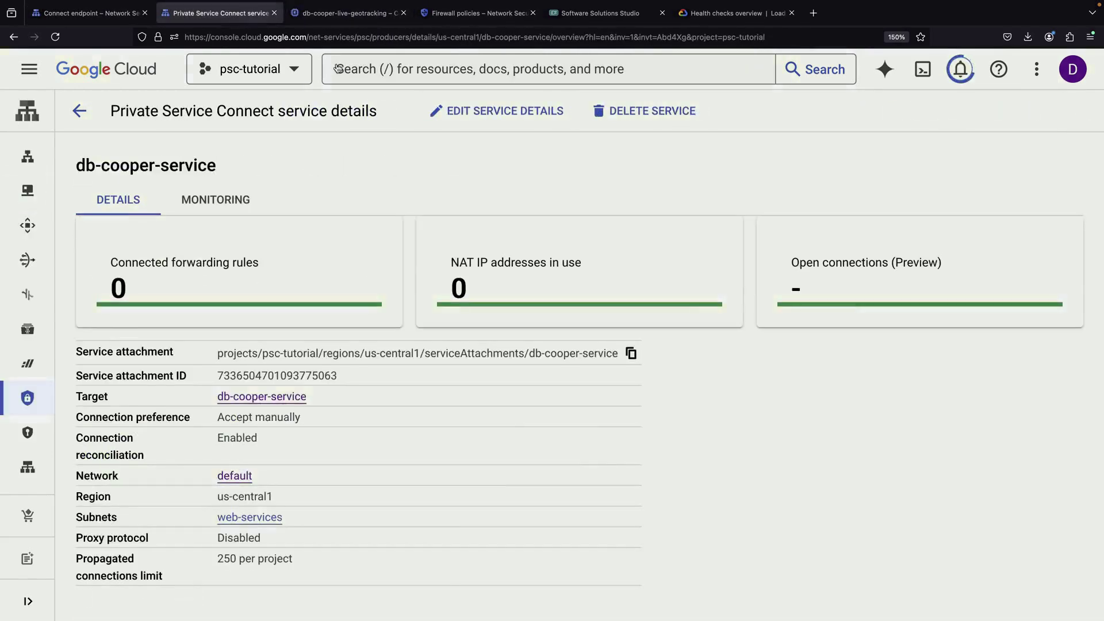
{"action": "left_click", "coordinate": [429, 79]}
{"action": "middle_click", "coordinate": [144, 68]}
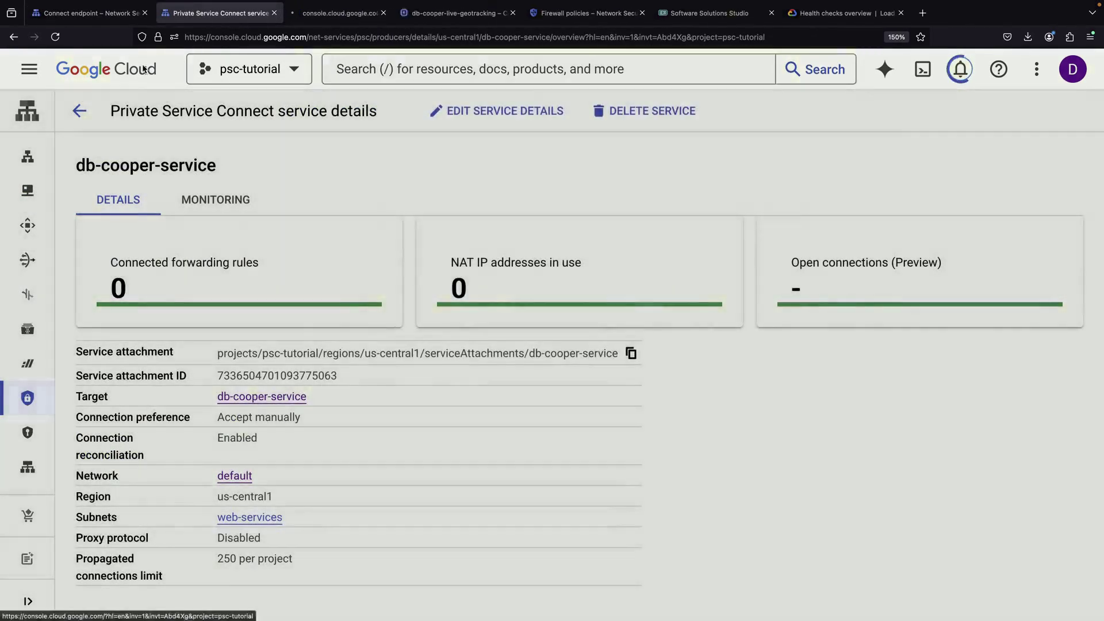
{"action": "left_click", "coordinate": [322, 15]}
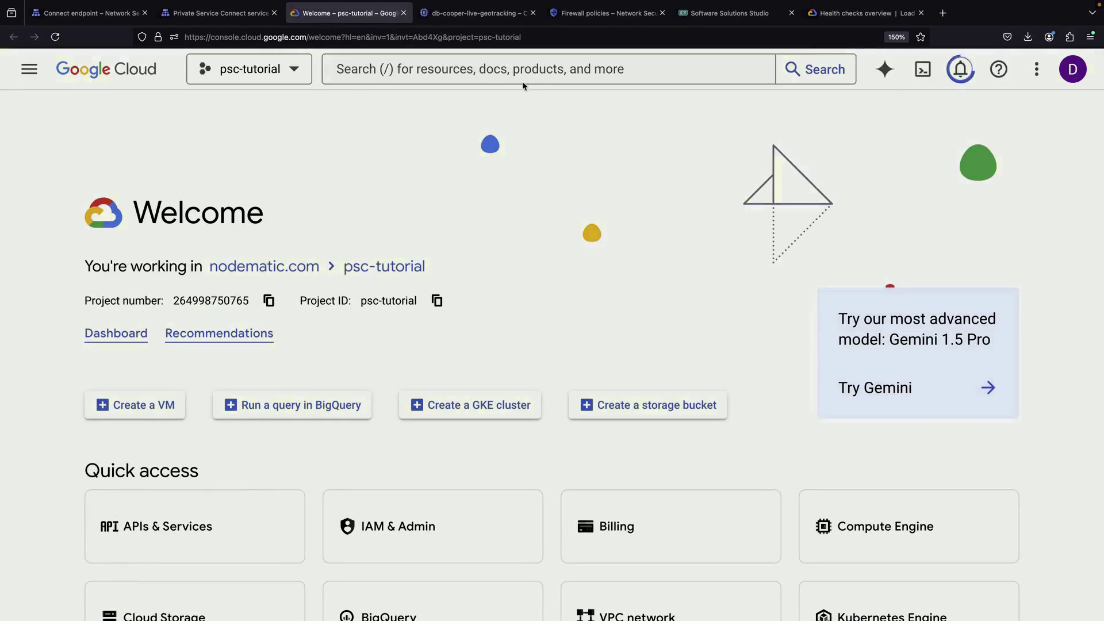
{"action": "left_click", "coordinate": [510, 79]}
{"action": "type", "text": "vpc network peerings"}
{"action": "left_click", "coordinate": [440, 202]}
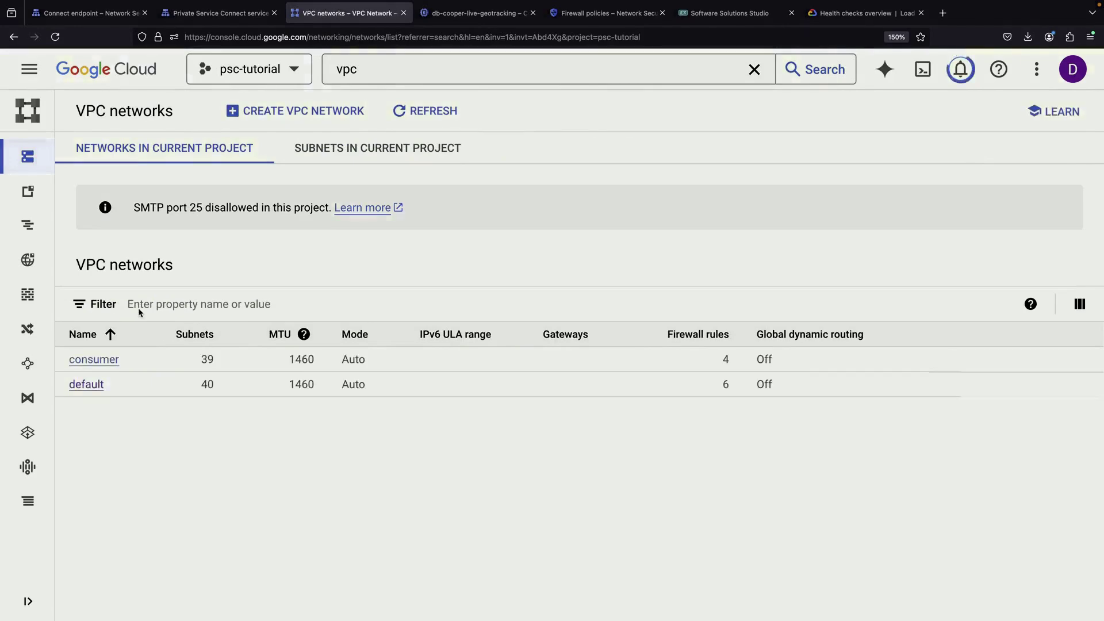
{"action": "left_click", "coordinate": [106, 360]}
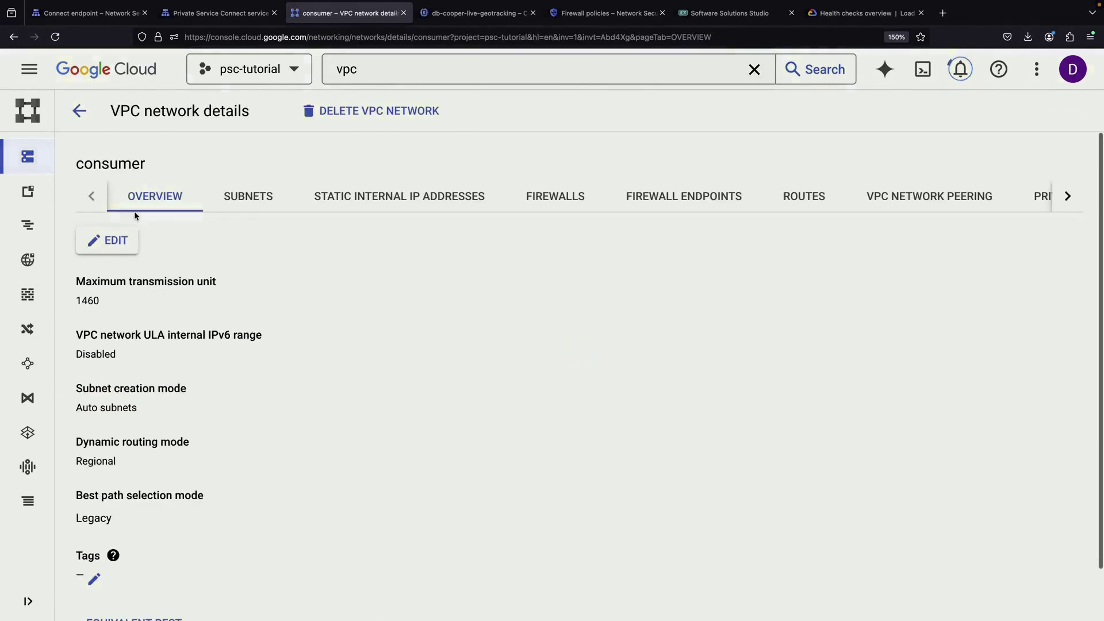
{"action": "left_click", "coordinate": [257, 208]}
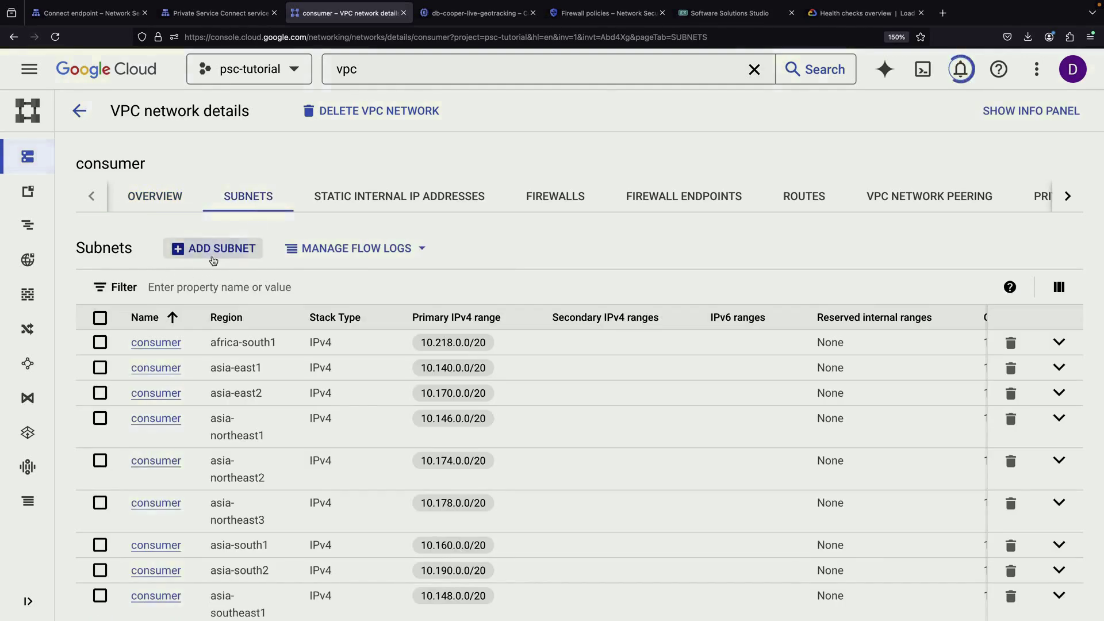
Start adding a subnet to the consumer network, named db-cooper-services, in region us-central1
{"action": "left_click", "coordinate": [202, 260]}
{"action": "left_click", "coordinate": [401, 136]}
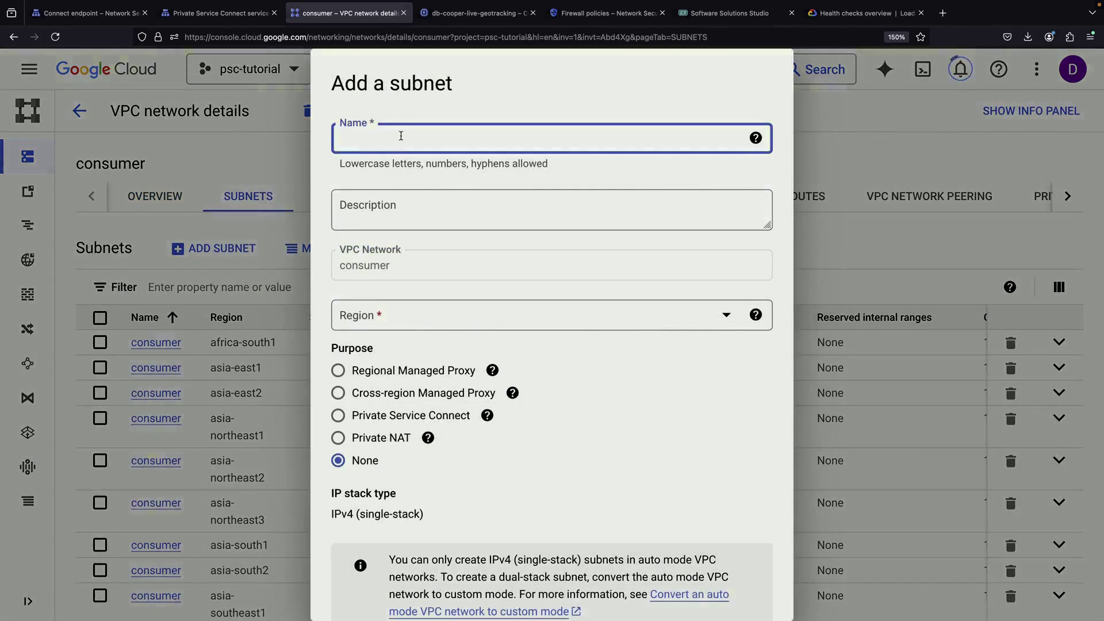
{"action": "type", "text": "db-cooper-services"}
{"action": "left_click", "coordinate": [414, 315]}
{"action": "scroll", "coordinate": [391, 442], "scroll_direction": "down", "scroll_amount": 10}
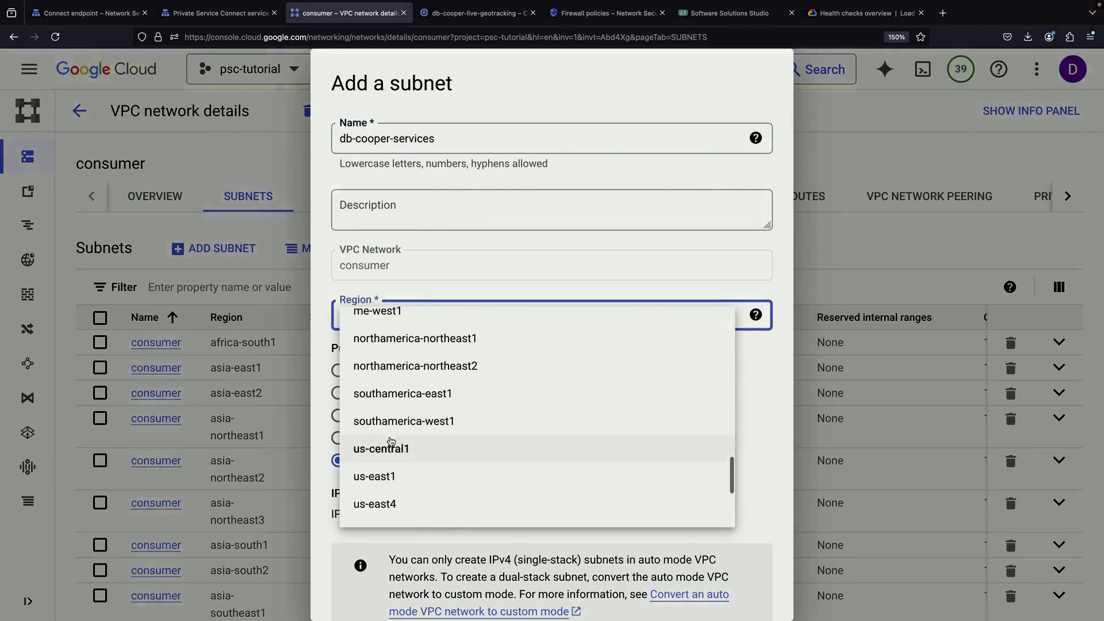
{"action": "left_click", "coordinate": [392, 447]}
{"action": "scroll", "coordinate": [377, 286], "scroll_direction": "down", "scroll_amount": 3}
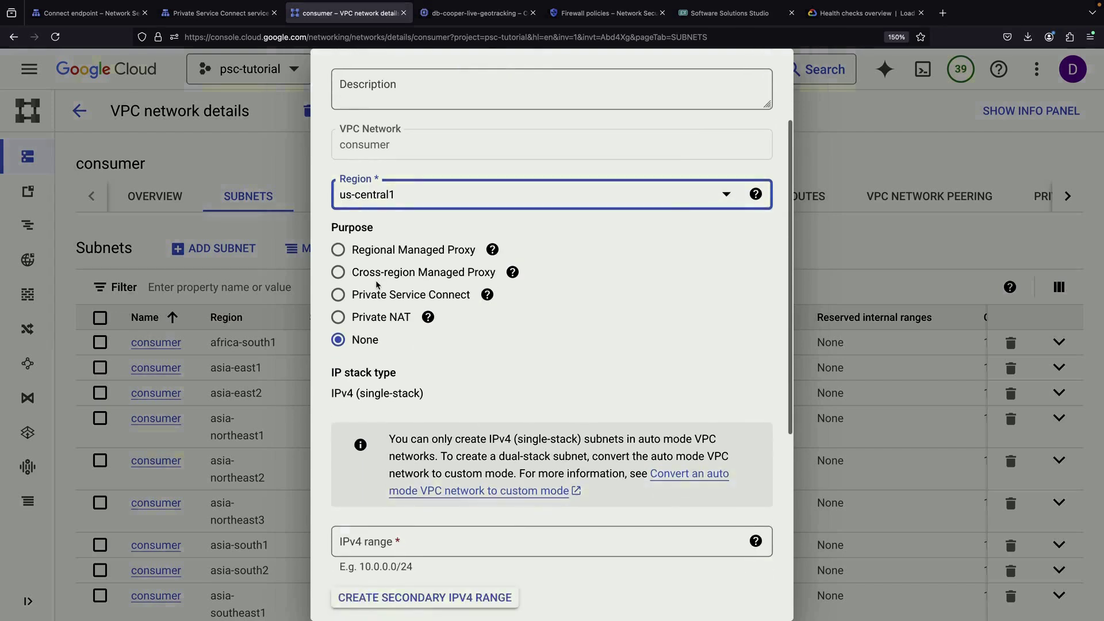
Set the subnet's purpose to Private Service Connect with IPv4 range 10.1.0.0/24, create it, and check it in the subnet list
{"action": "left_click", "coordinate": [339, 294]}
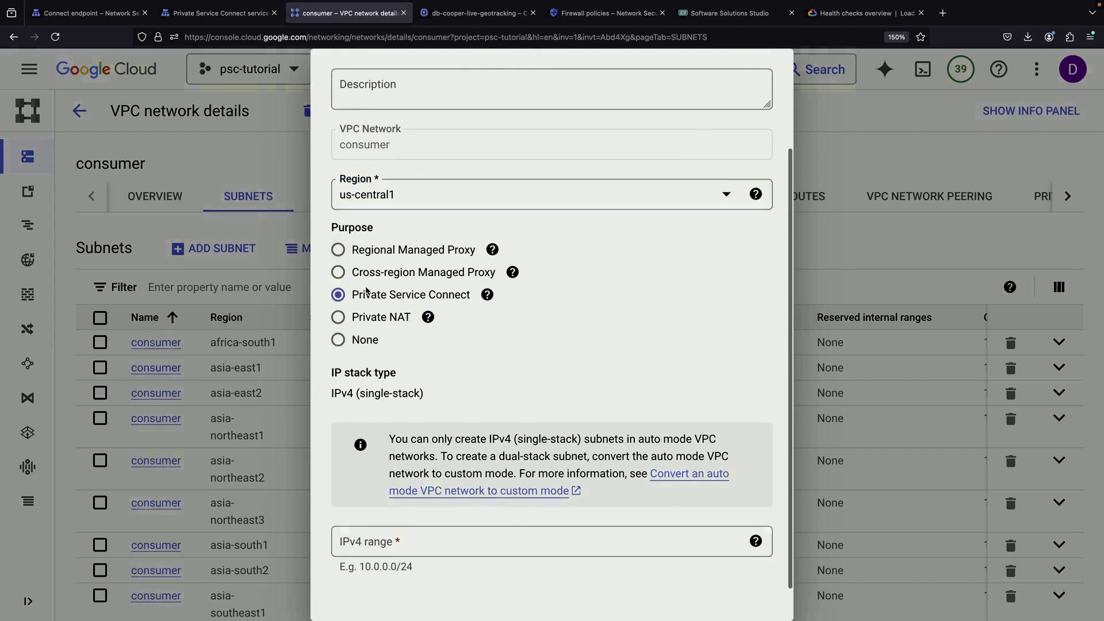
{"action": "left_click", "coordinate": [469, 557]}
{"action": "type", "text": "10.1.0"}
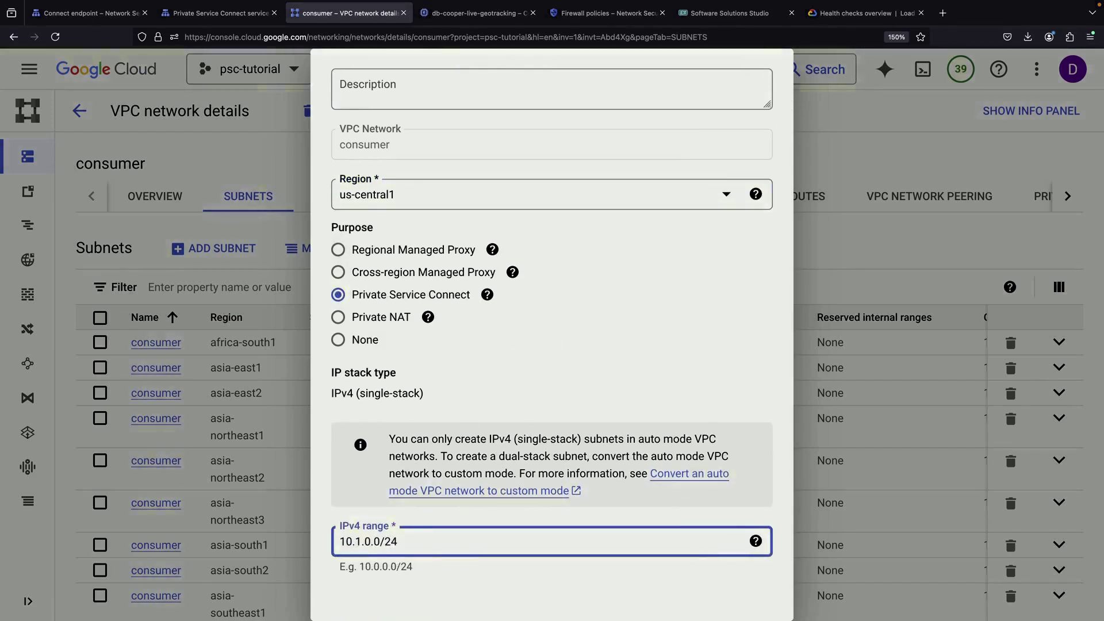
{"action": "type", "text": ".0/24"}
{"action": "key", "text": "Return"}
{"action": "scroll", "coordinate": [401, 366], "scroll_direction": "down", "scroll_amount": 5}
{"action": "scroll", "coordinate": [401, 366], "scroll_direction": "down", "scroll_amount": 10}
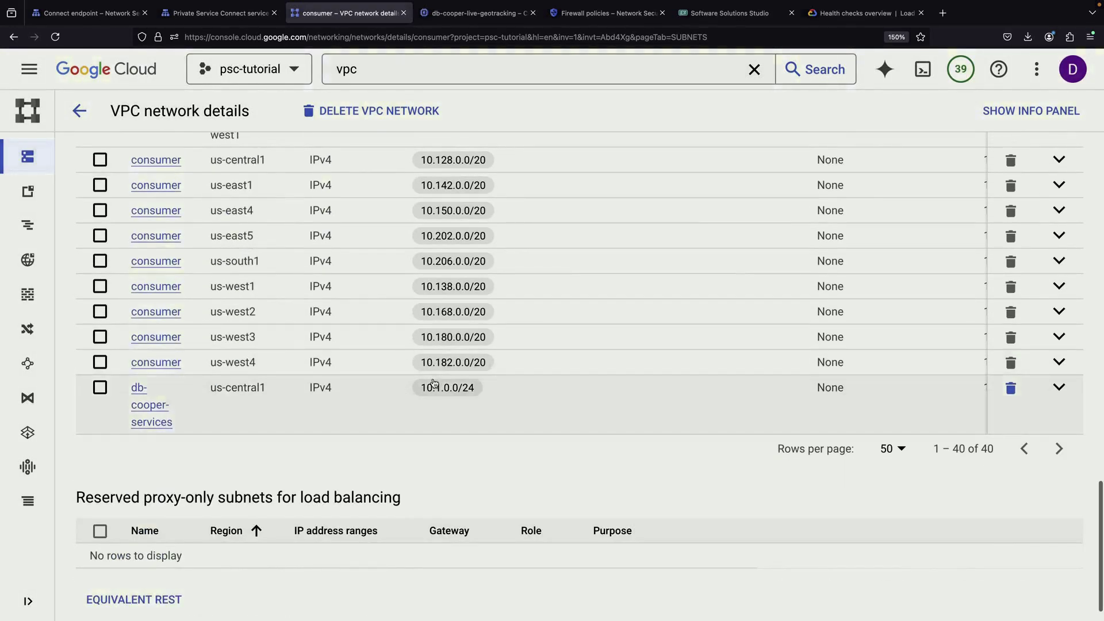
{"action": "scroll", "coordinate": [424, 389], "scroll_direction": "right", "scroll_amount": 3}
{"action": "scroll", "coordinate": [423, 390], "scroll_direction": "left", "scroll_amount": 3}
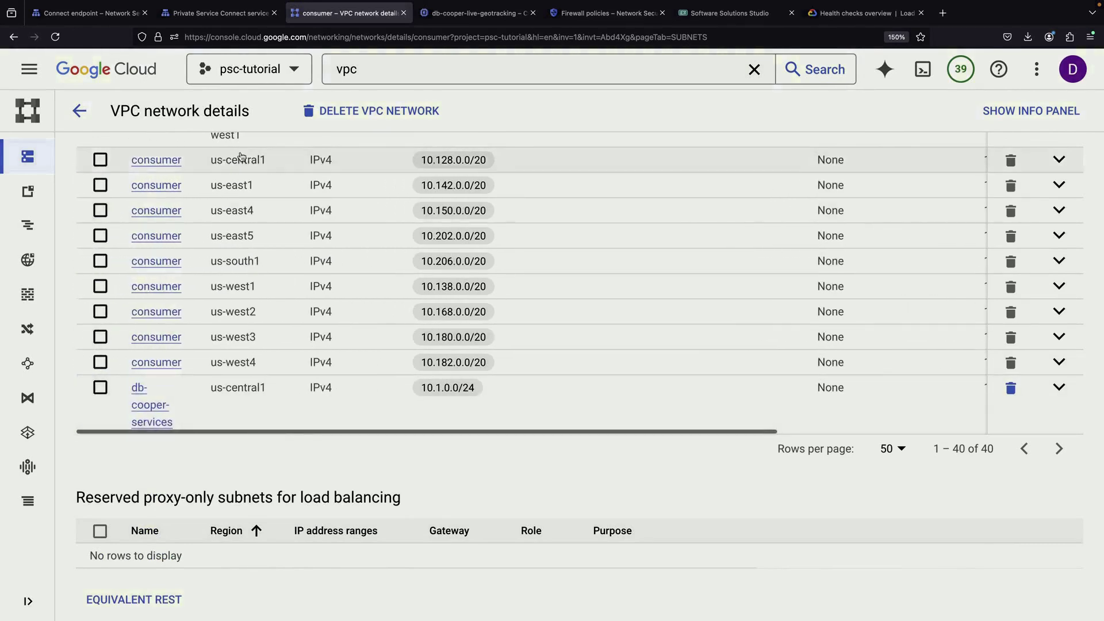
Return to the Connect endpoint form, reload it, and set the network to consumer and the target to Published service
{"action": "left_click", "coordinate": [193, 12]}
{"action": "left_click", "coordinate": [52, 14]}
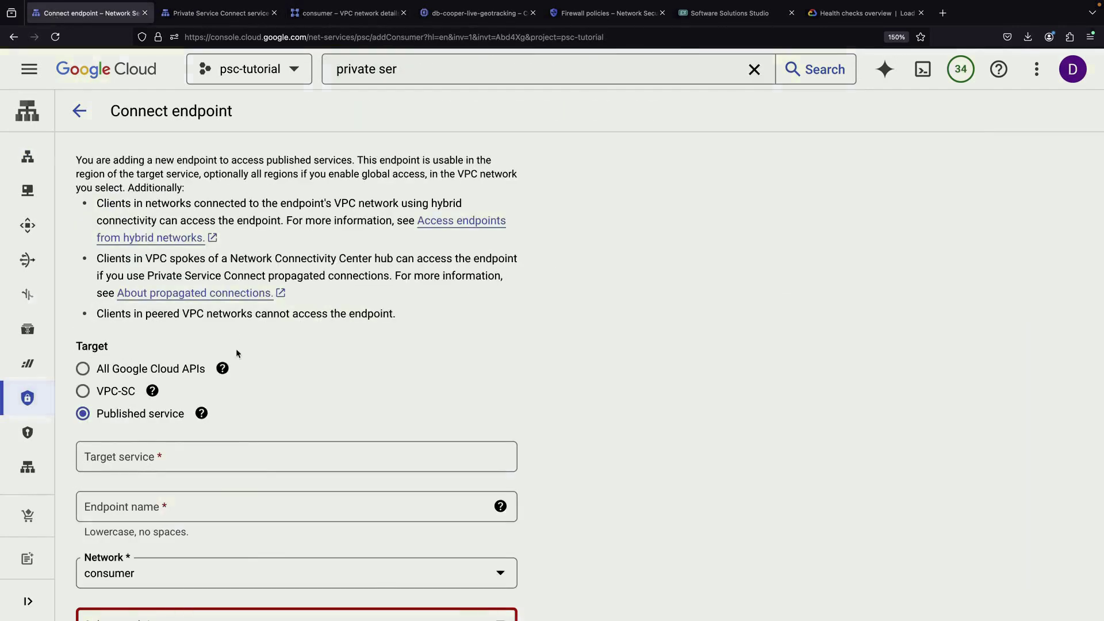
{"action": "scroll", "coordinate": [236, 343], "scroll_direction": "down", "scroll_amount": 2}
{"action": "left_click", "coordinate": [55, 37]}
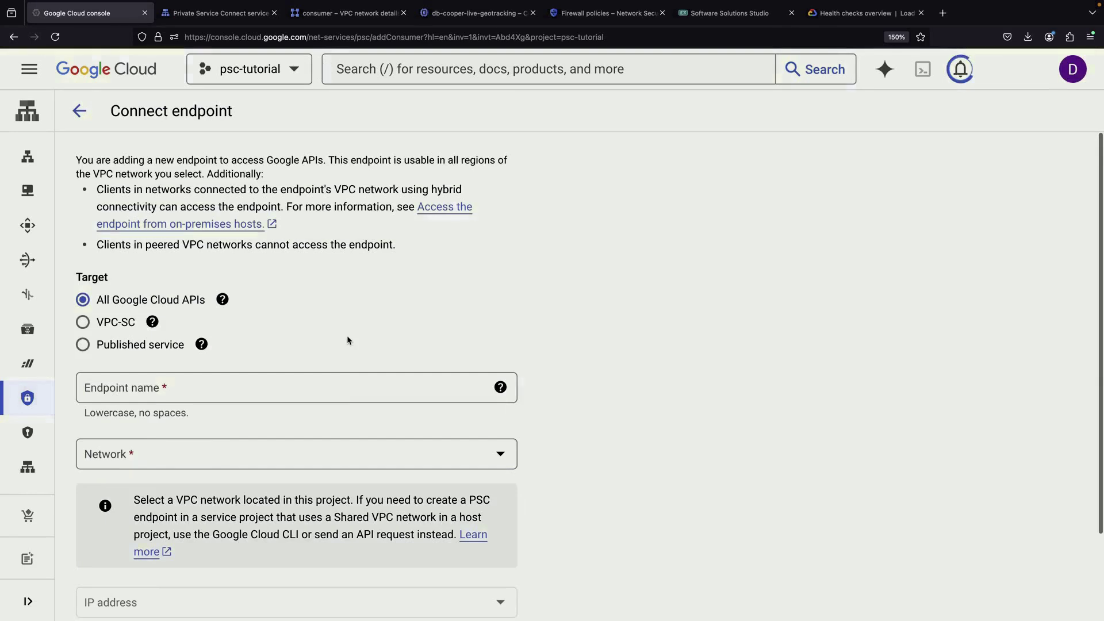
{"action": "scroll", "coordinate": [347, 339], "scroll_direction": "down", "scroll_amount": 3}
{"action": "left_click", "coordinate": [309, 299]}
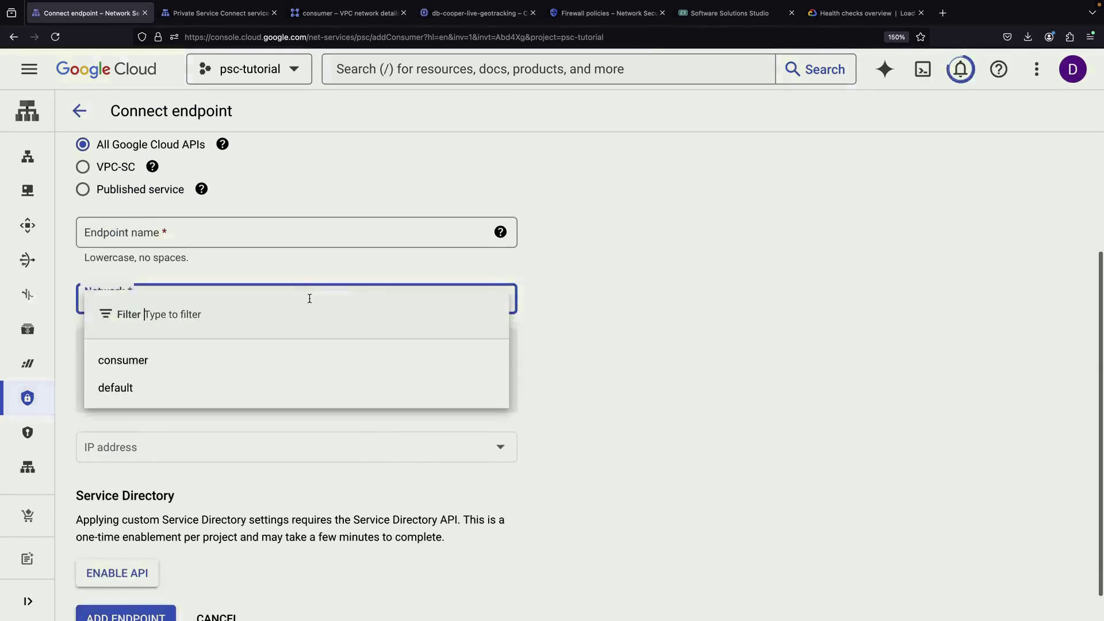
{"action": "left_click", "coordinate": [276, 347]}
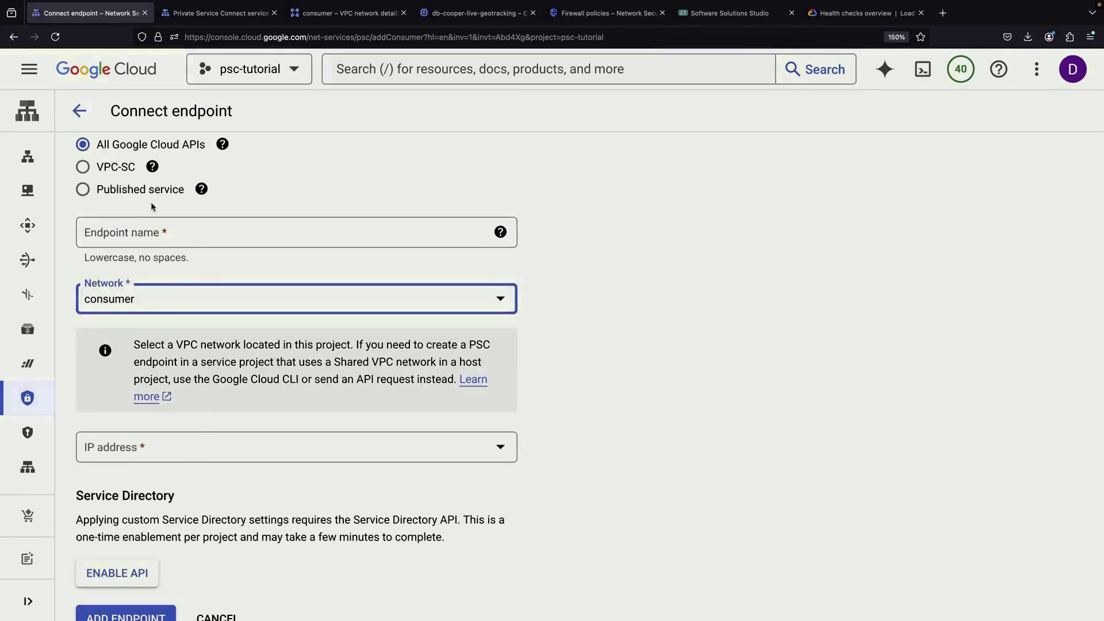
{"action": "scroll", "coordinate": [155, 204], "scroll_direction": "down", "scroll_amount": 2}
Browse the endpoint's full subnetwork list down to the US regions and select a consumer subnetwork
{"action": "left_click", "coordinate": [165, 293]}
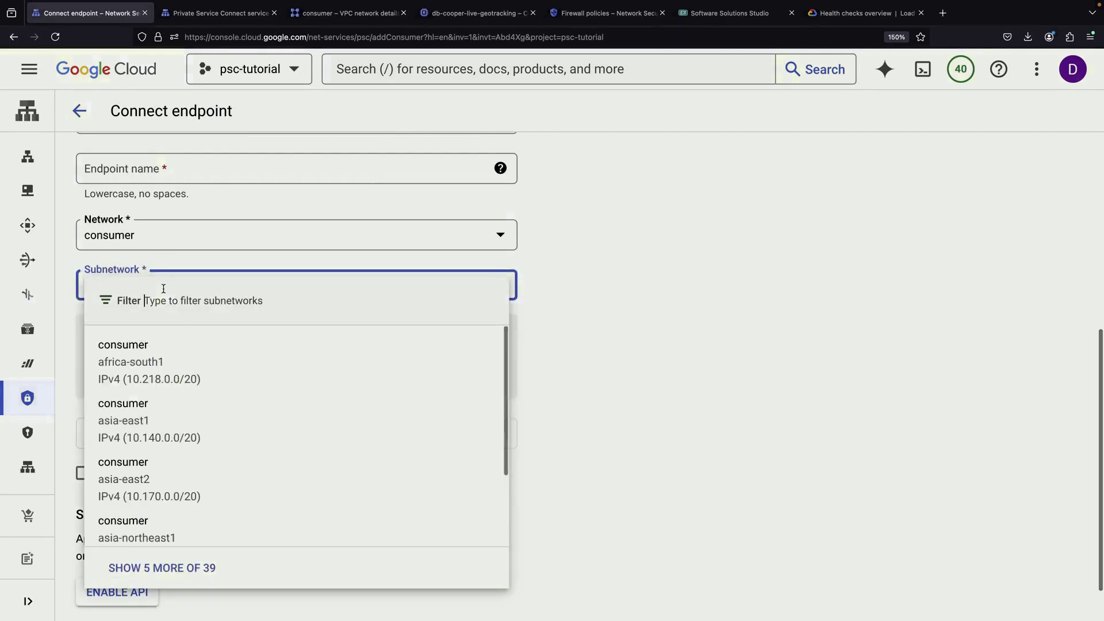
{"action": "scroll", "coordinate": [571, 406], "scroll_direction": "up", "scroll_amount": 3}
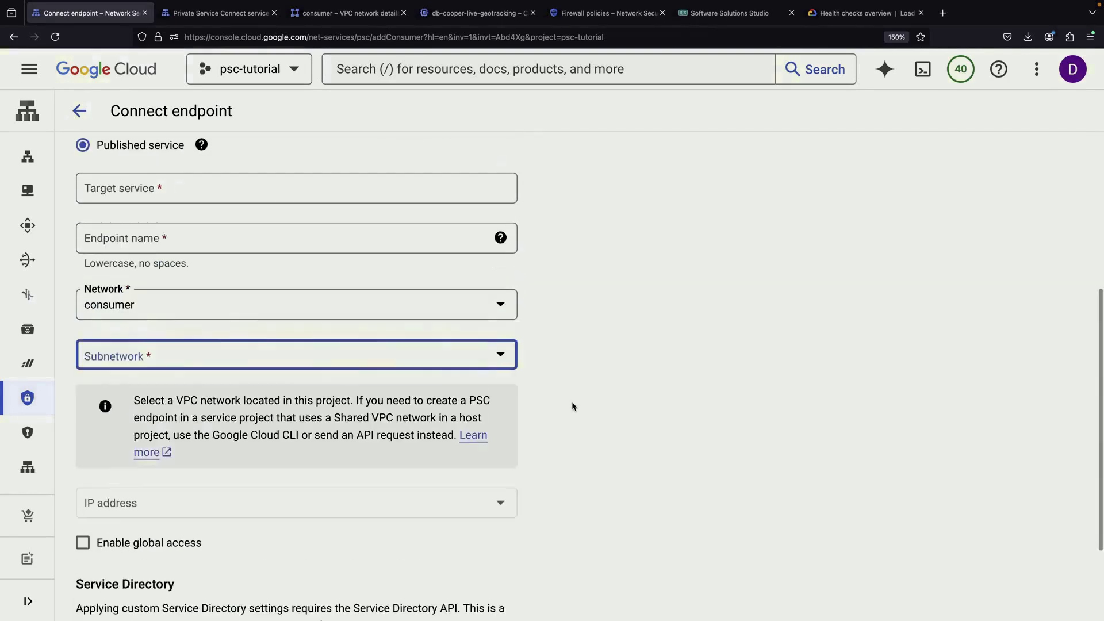
{"action": "left_click", "coordinate": [245, 387]}
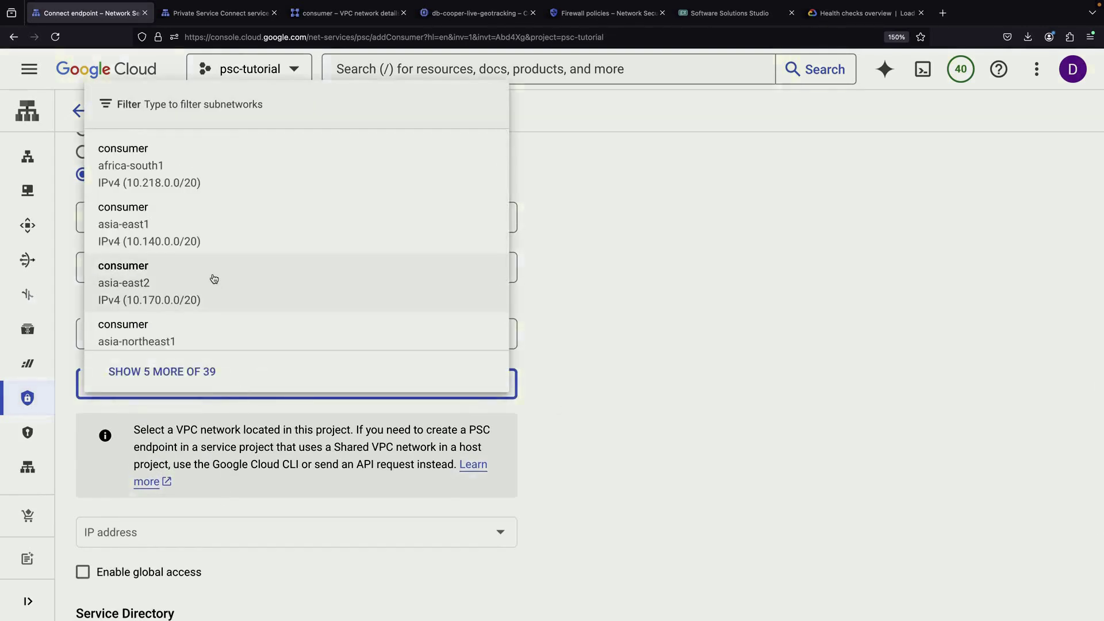
{"action": "scroll", "coordinate": [217, 297], "scroll_direction": "down", "scroll_amount": 2}
{"action": "scroll", "coordinate": [217, 297], "scroll_direction": "up", "scroll_amount": 2}
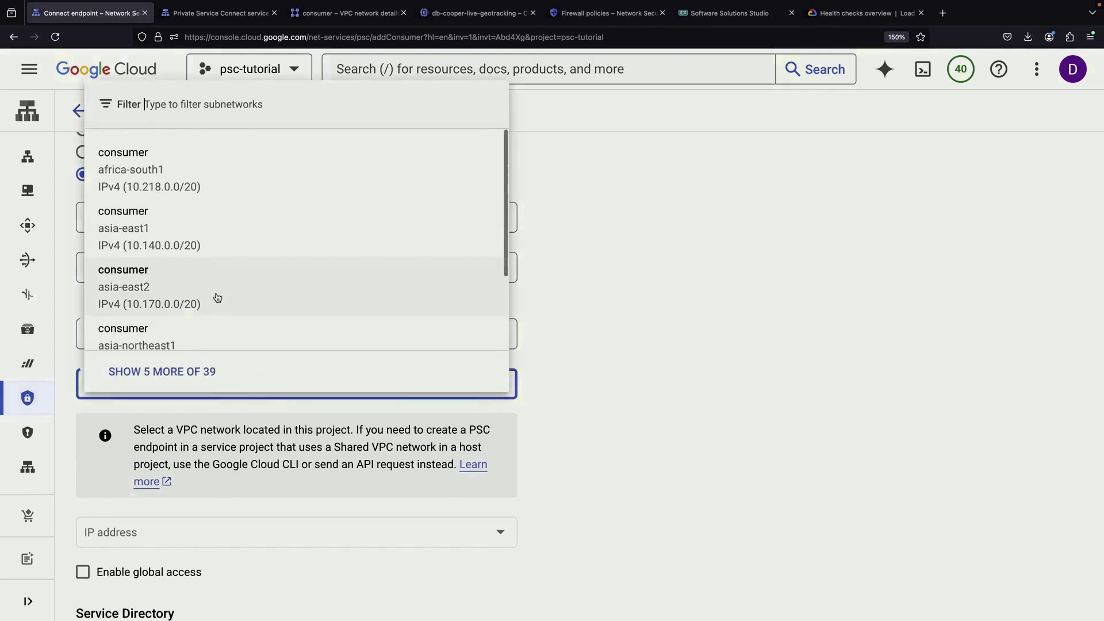
{"action": "scroll", "coordinate": [189, 369], "scroll_direction": "down", "scroll_amount": 3}
{"action": "scroll", "coordinate": [190, 369], "scroll_direction": "down", "scroll_amount": 10}
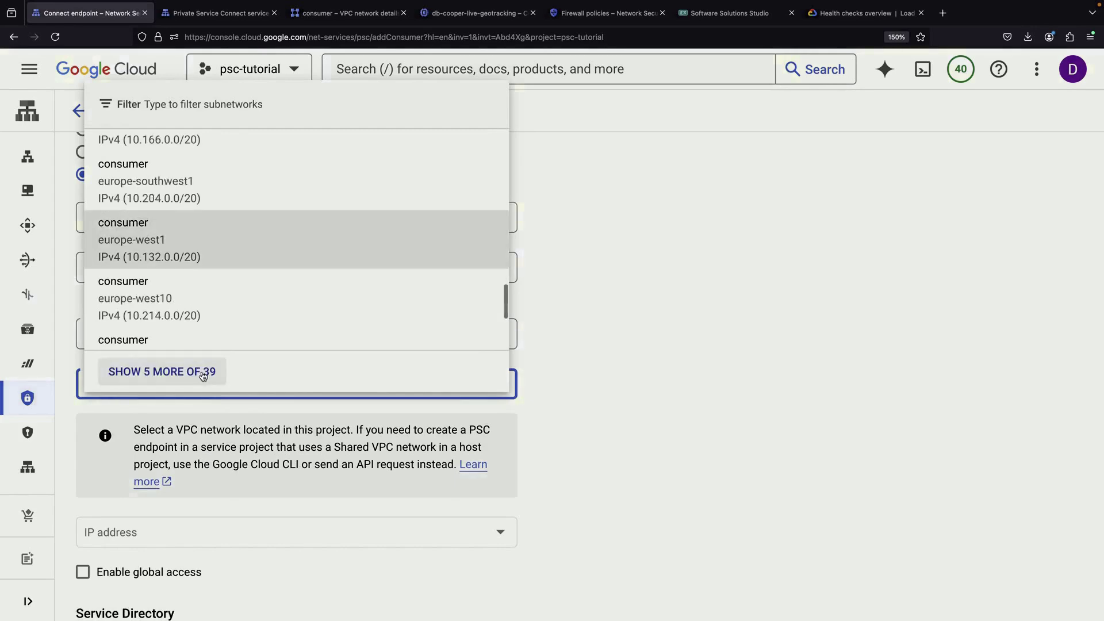
{"action": "scroll", "coordinate": [202, 373], "scroll_direction": "down", "scroll_amount": 3}
{"action": "left_click", "coordinate": [204, 372]}
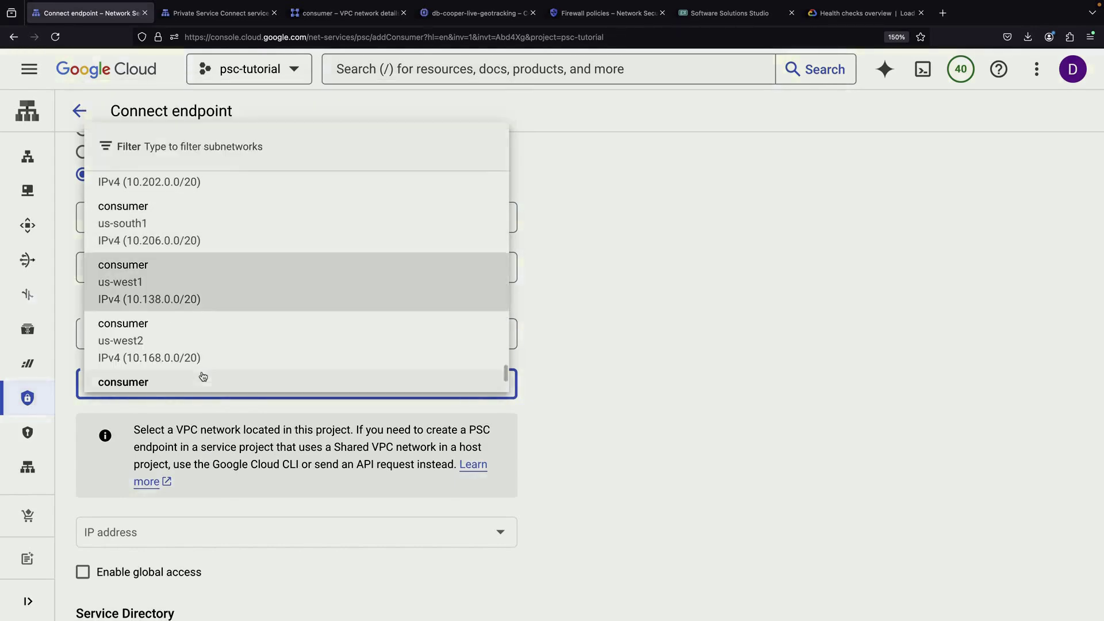
{"action": "scroll", "coordinate": [219, 273], "scroll_direction": "up", "scroll_amount": 1}
{"action": "scroll", "coordinate": [219, 274], "scroll_direction": "up", "scroll_amount": 3}
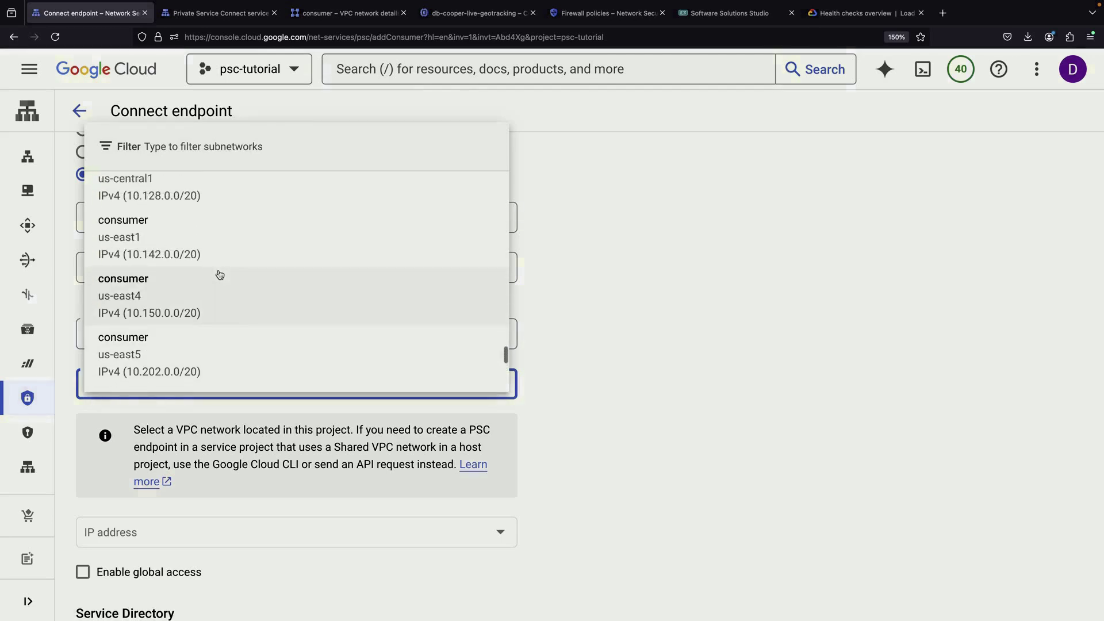
{"action": "left_click", "coordinate": [202, 260]}
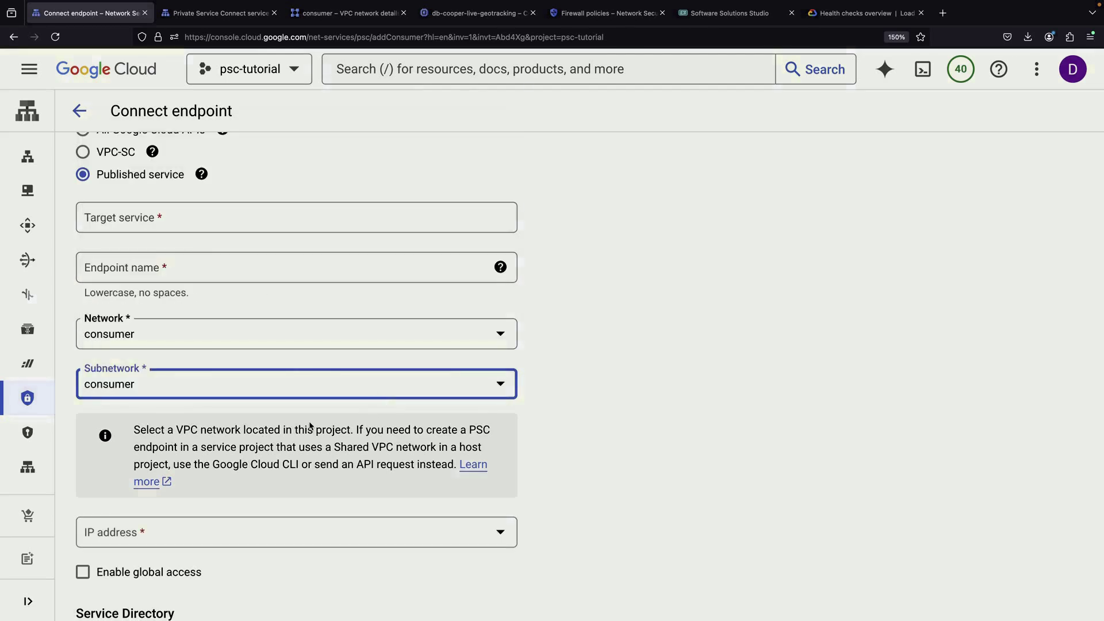
Set the target service to projects/psc-tutorial/regions/us-central1/serviceAttachments/db-cooper-service and name the endpoint db-cooper-services
{"action": "left_click", "coordinate": [241, 219]}
{"action": "type", "text": "projects/psc-tutorial/regions/us-central1/serviceAttachments/db-cooper-service"}
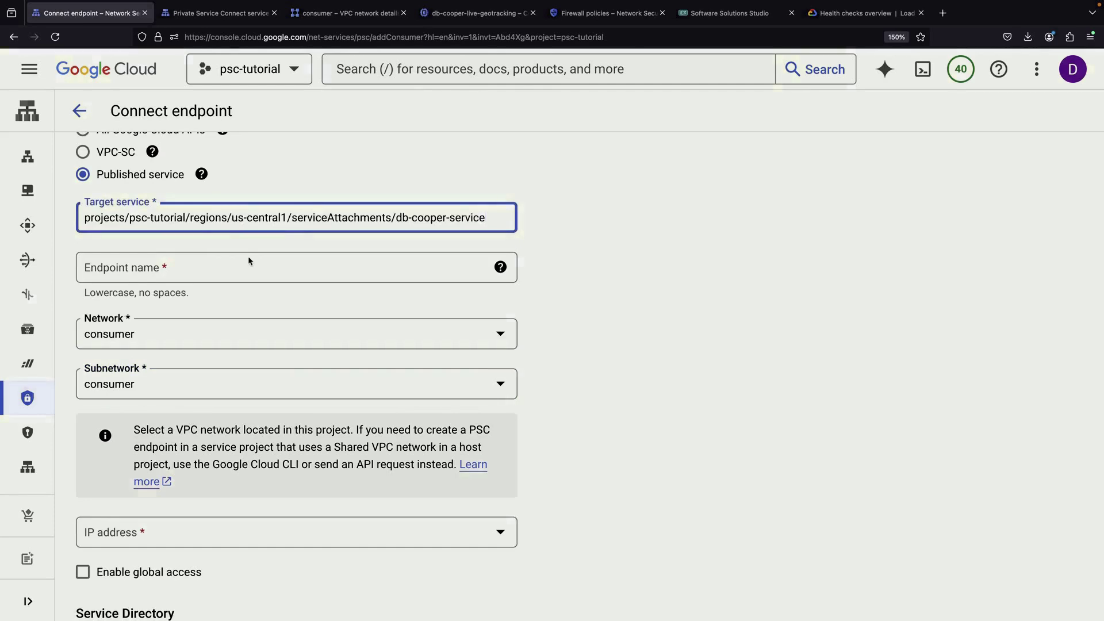
{"action": "left_click", "coordinate": [248, 259]}
{"action": "type", "text": "db-cooper-services"}
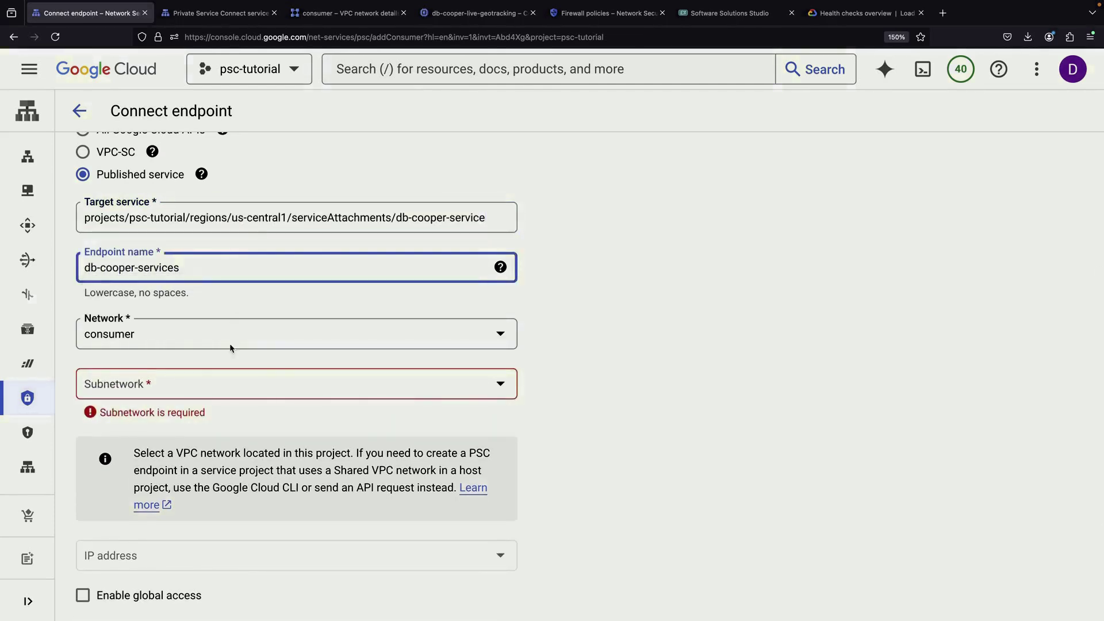
Choose the consumer subnetwork in us-central1 for the endpoint
{"action": "left_click", "coordinate": [214, 384]}
{"action": "left_click", "coordinate": [205, 446]}
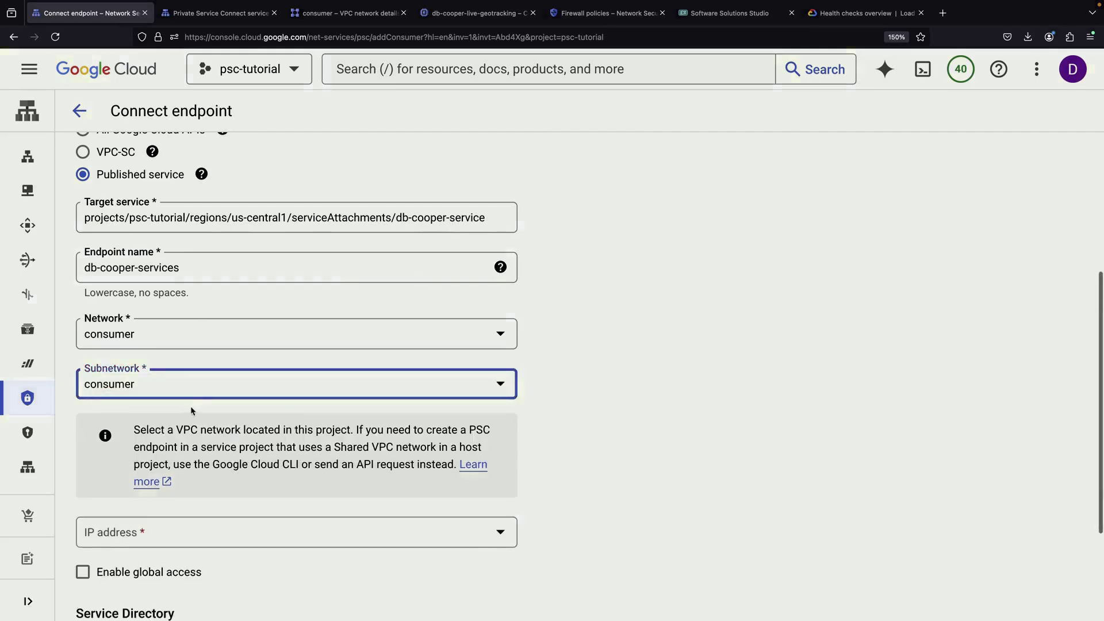
{"action": "left_click", "coordinate": [205, 305]}
Reserve an automatically assigned static internal IP address named db-cooper-service for the endpoint, and add the endpoint
{"action": "scroll", "coordinate": [207, 345], "scroll_direction": "down", "scroll_amount": 3}
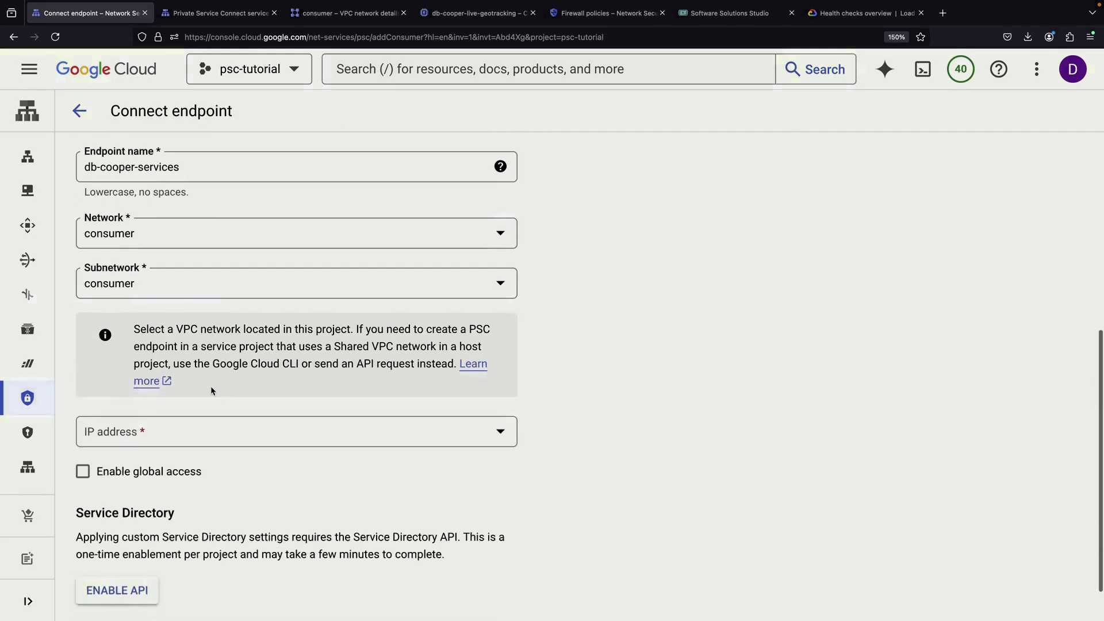
{"action": "scroll", "coordinate": [211, 385], "scroll_direction": "up", "scroll_amount": 2}
{"action": "scroll", "coordinate": [211, 385], "scroll_direction": "down", "scroll_amount": 4}
{"action": "left_click", "coordinate": [201, 379]}
{"action": "left_click", "coordinate": [150, 473]}
{"action": "left_click", "coordinate": [503, 178]}
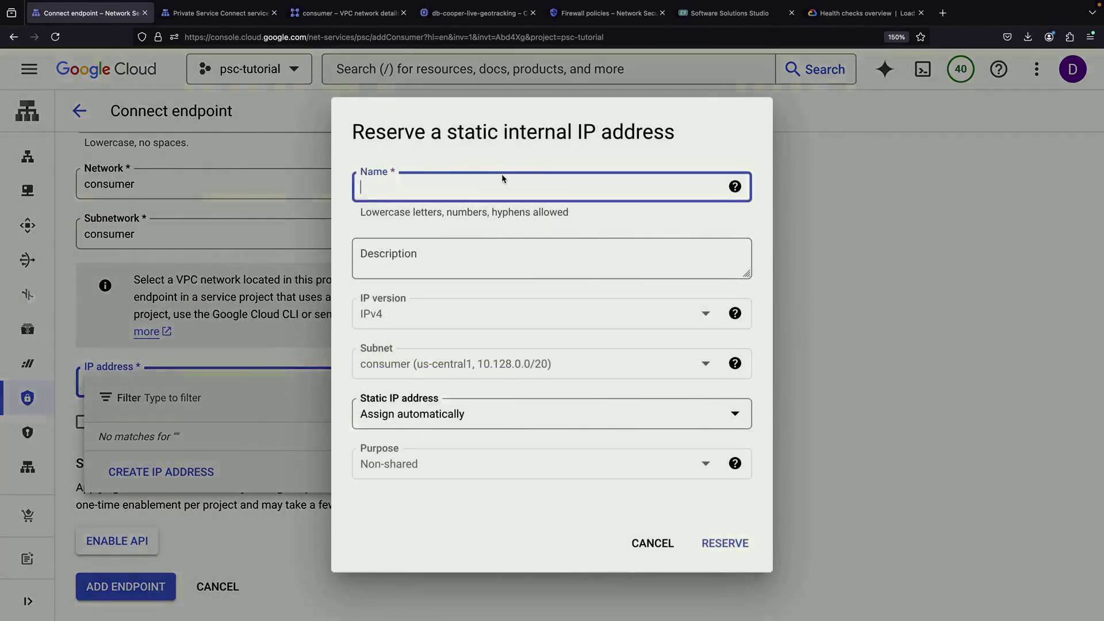
{"action": "type", "text": "db-cooper-service"}
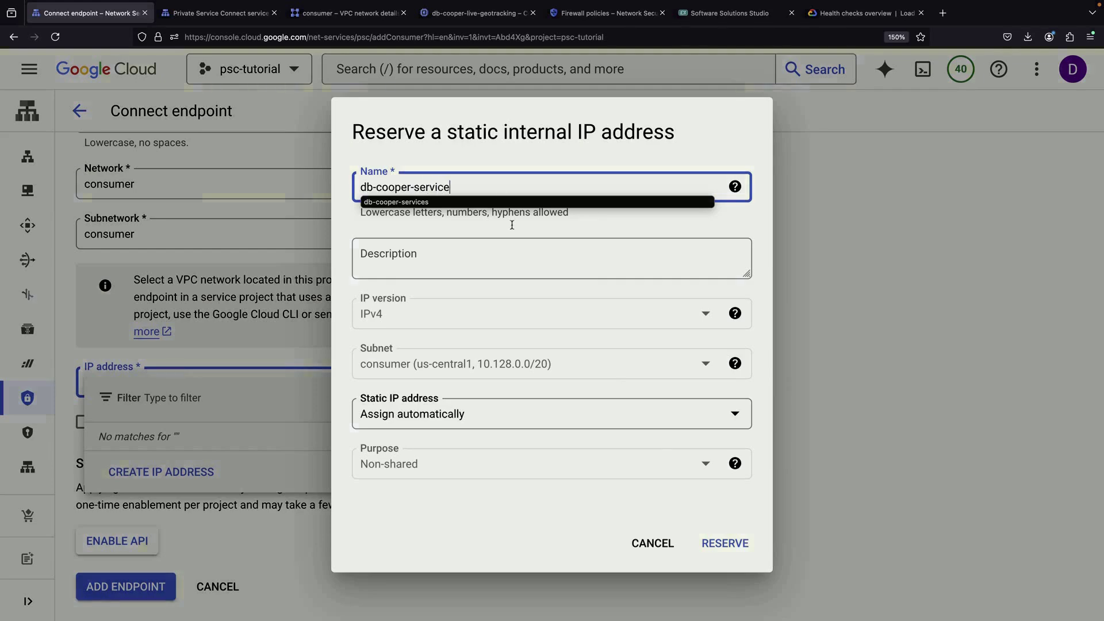
{"action": "left_click", "coordinate": [711, 539]}
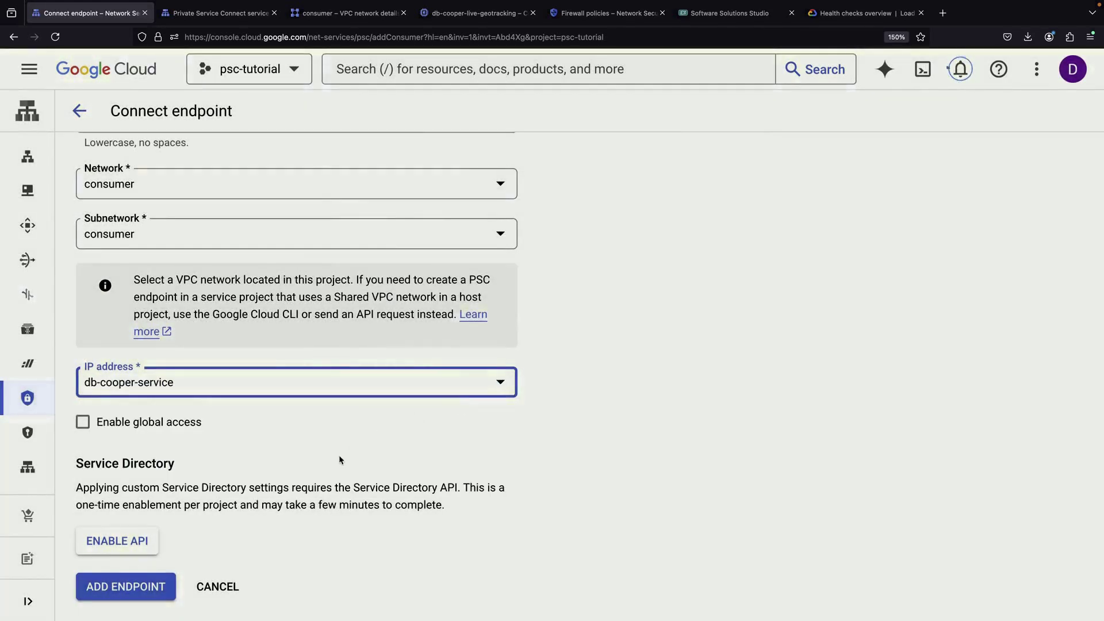
{"action": "left_click", "coordinate": [151, 586]}
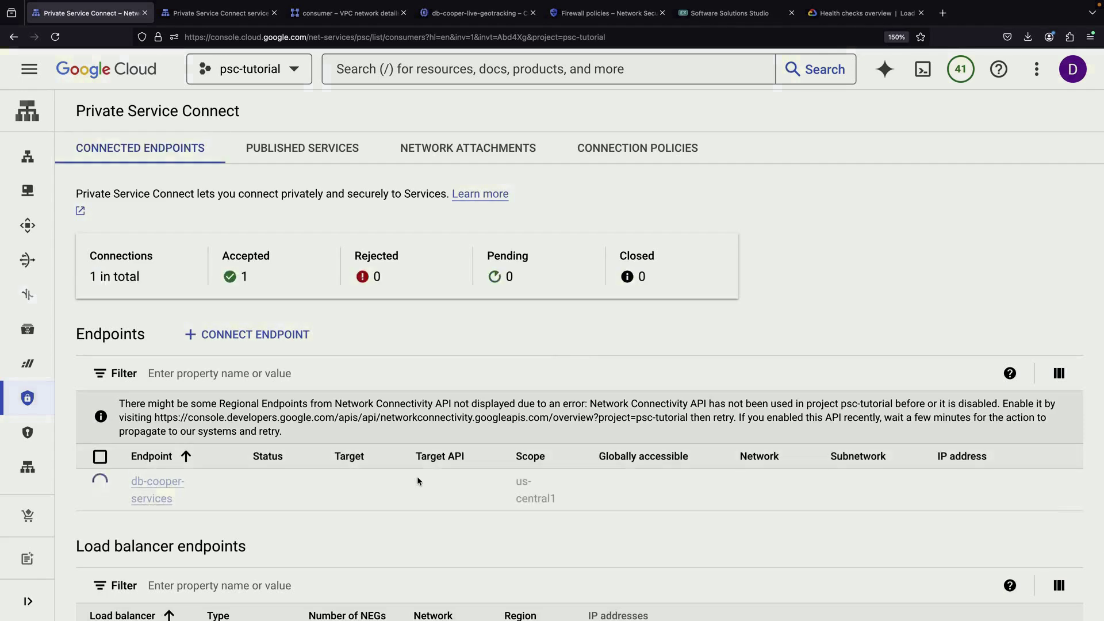
{"action": "scroll", "coordinate": [418, 541], "scroll_direction": "down", "scroll_amount": 2}
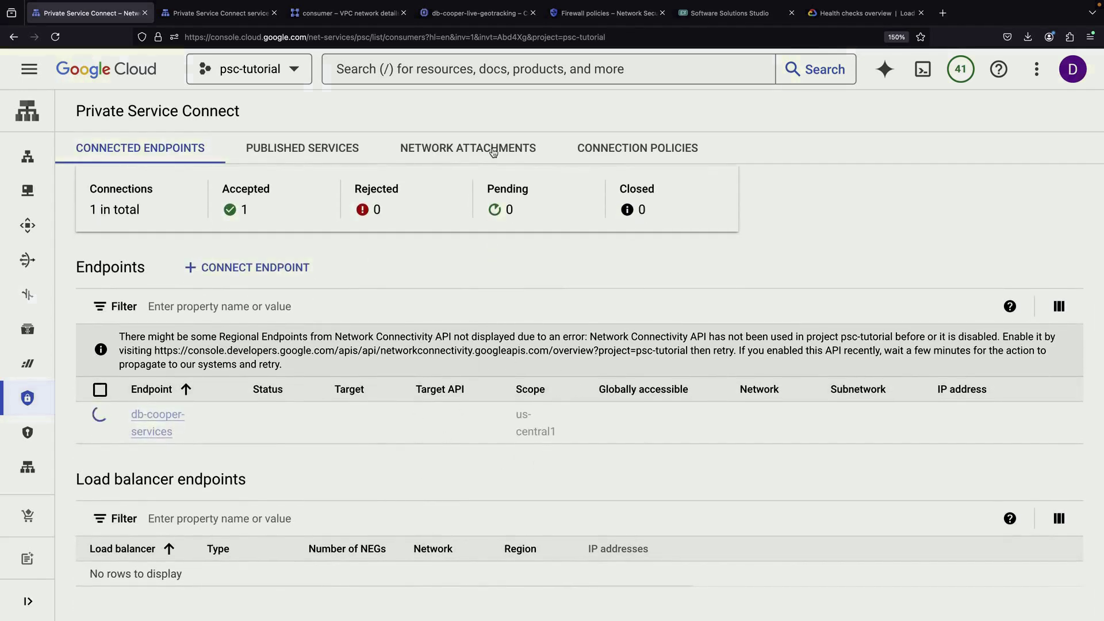
In Software Solutions Studio, check the location in the Private Service Connect (Endpoint) block's properties and close them
{"action": "left_click", "coordinate": [604, 16]}
{"action": "left_click", "coordinate": [729, 13]}
{"action": "right_click", "coordinate": [565, 173]}
{"action": "left_click", "coordinate": [609, 190]}
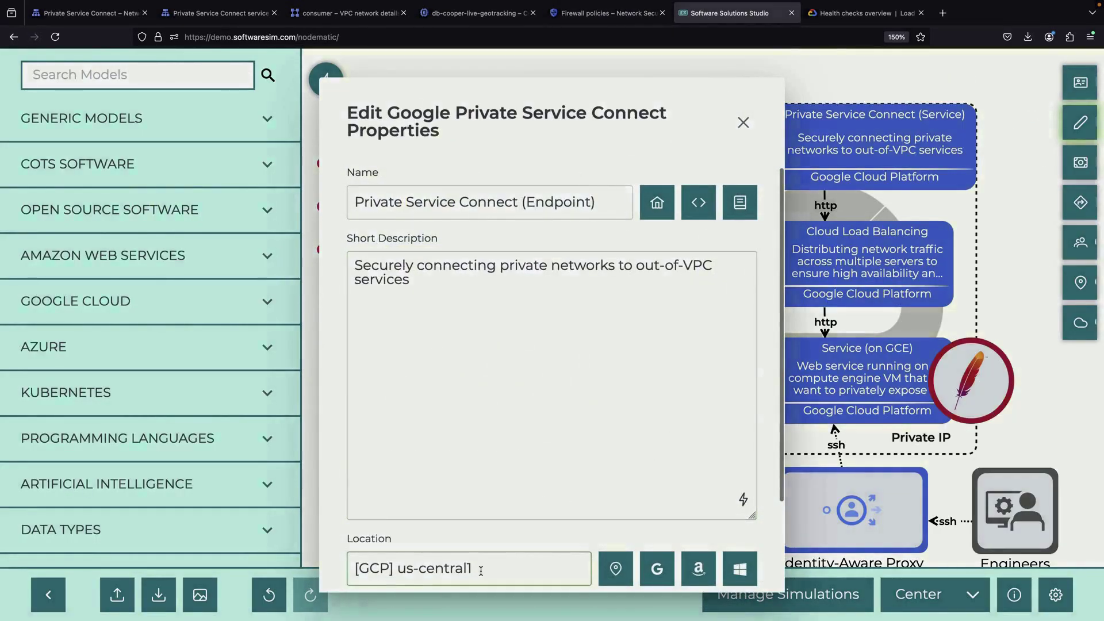
{"action": "left_click_drag", "start_coordinate": [409, 571], "coordinate": [488, 573]}
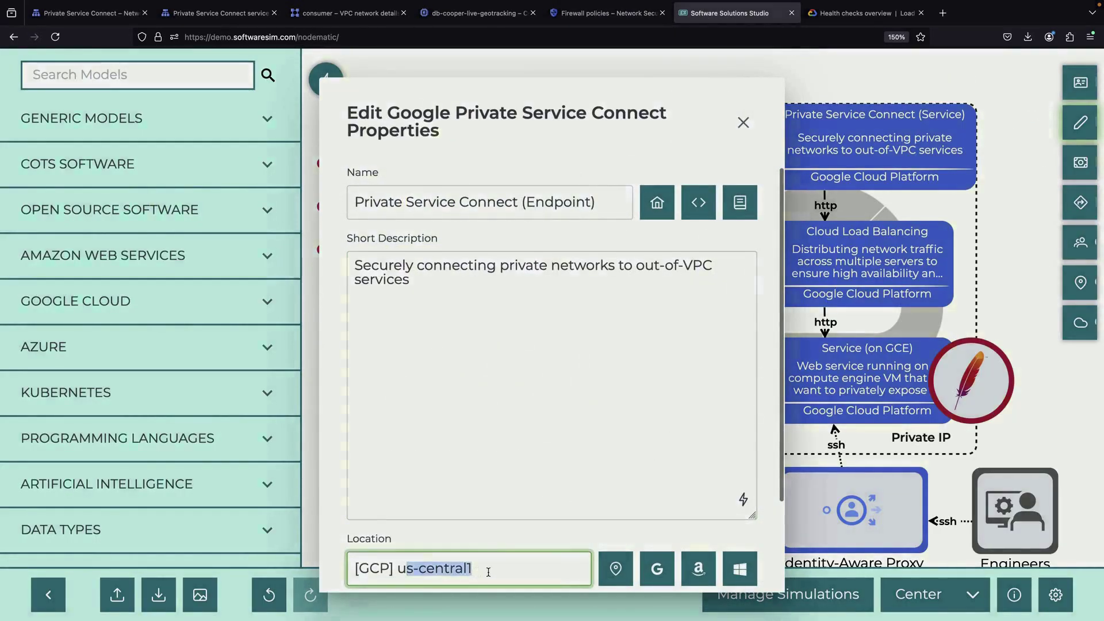
{"action": "left_click", "coordinate": [743, 123]}
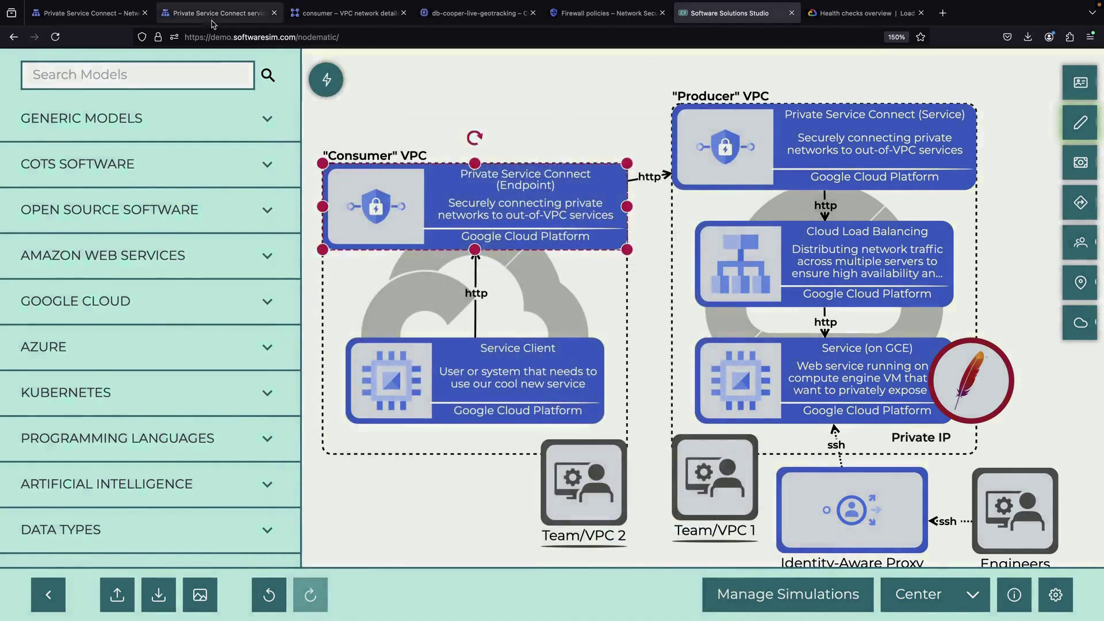
Switch back to the Private Service Connect console and copy the IP address of the db-cooper-services endpoint
{"action": "left_click", "coordinate": [87, 13]}
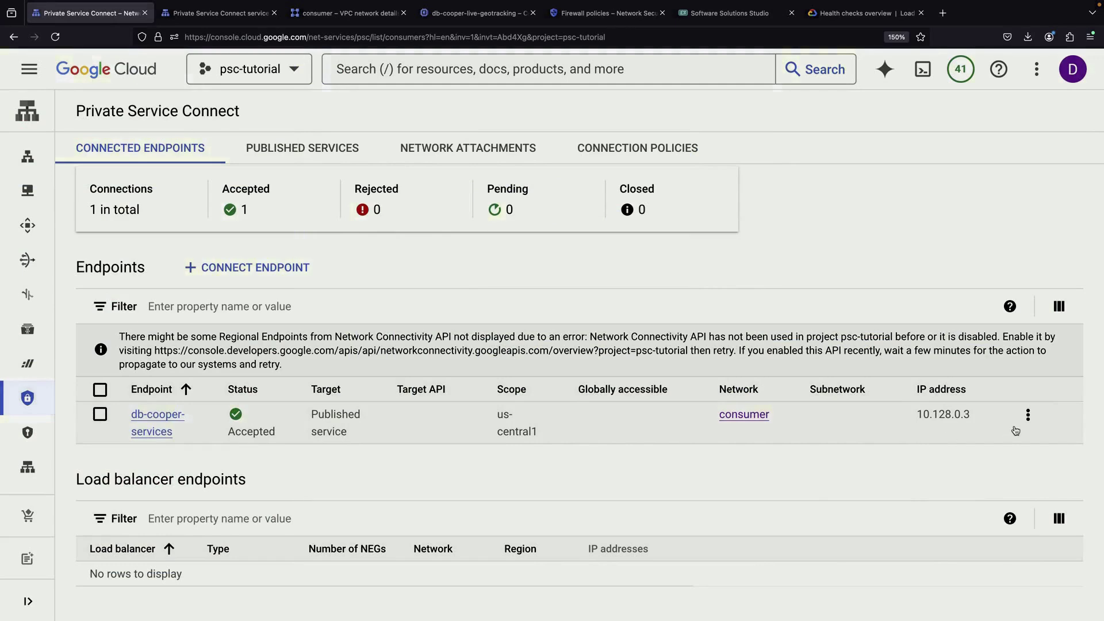
{"action": "double_click", "coordinate": [969, 414]}
{"action": "key", "text": "super+c"}
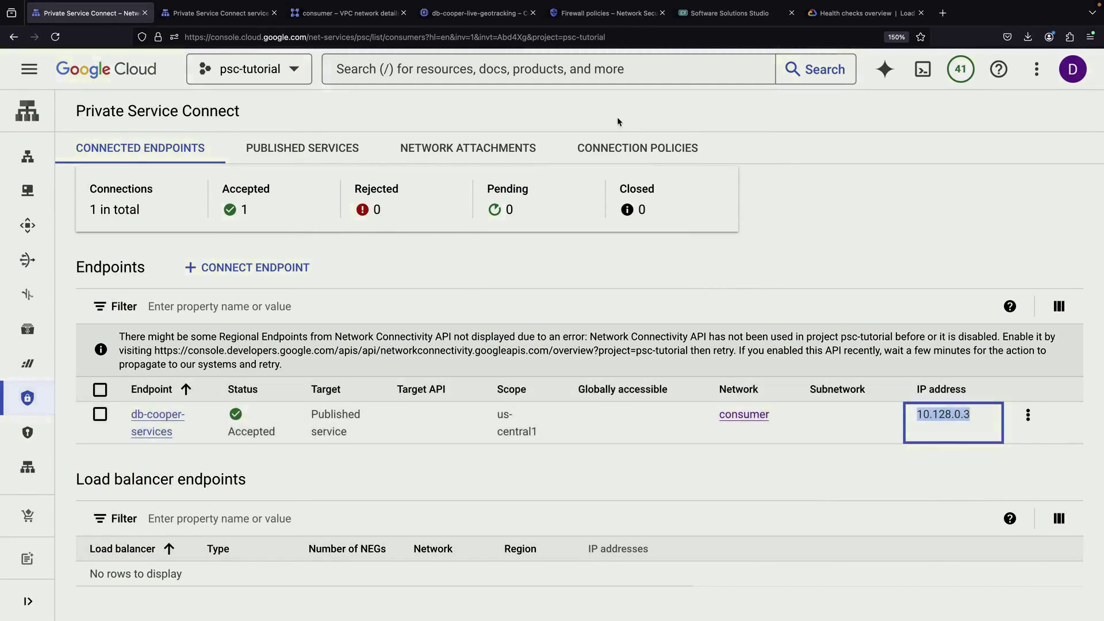
Open the client VM's details from the VM instances list and start an SSH session to it
{"action": "left_click", "coordinate": [456, 17]}
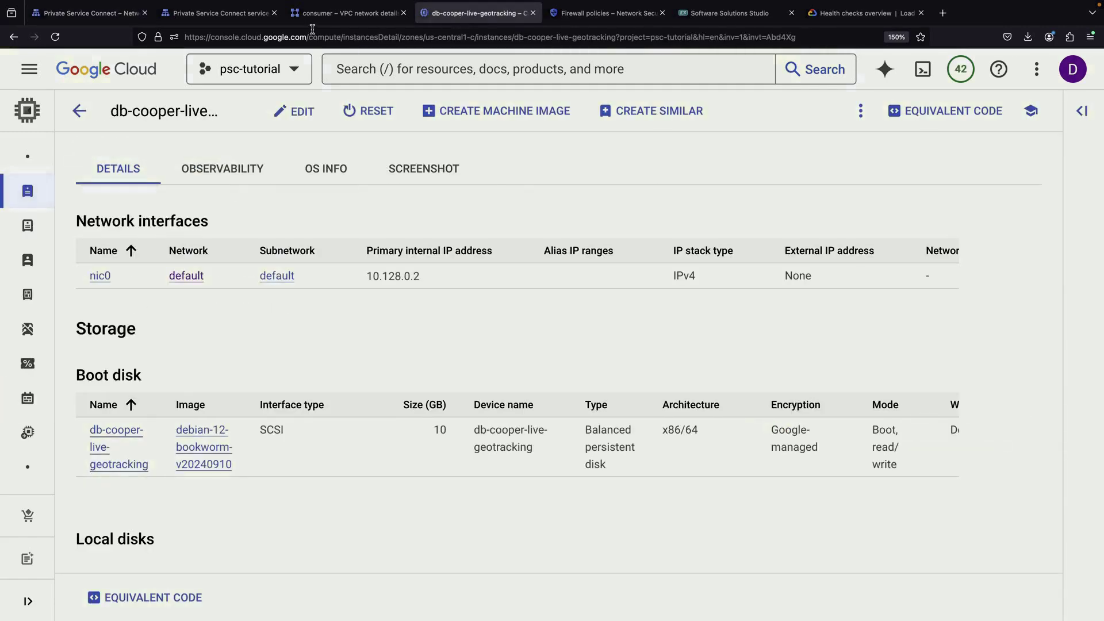
{"action": "scroll", "coordinate": [165, 291], "scroll_direction": "up", "scroll_amount": 3}
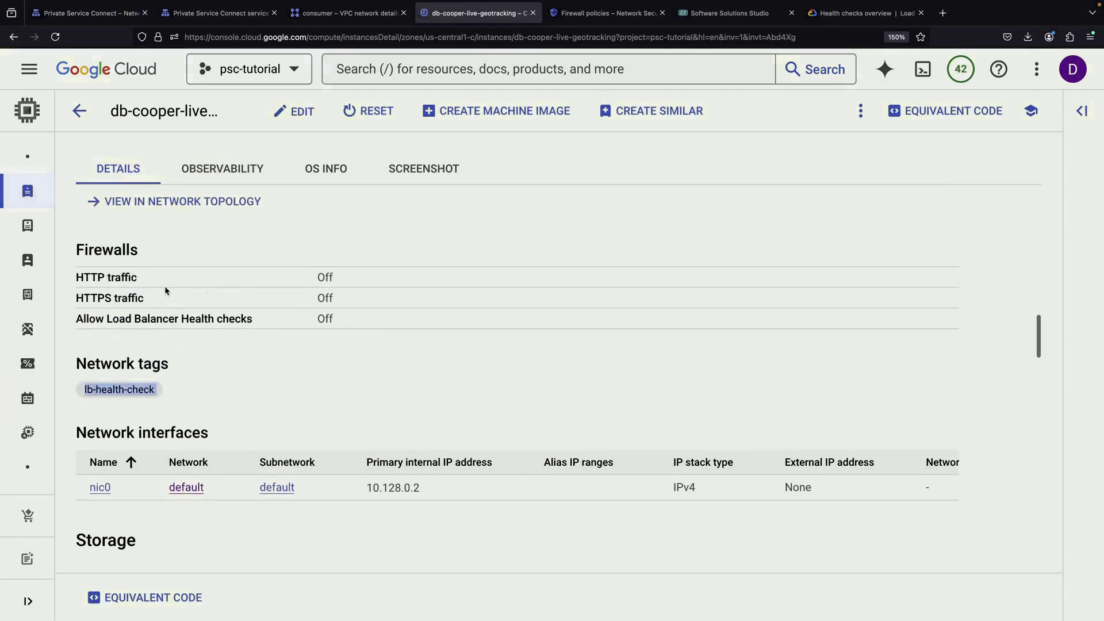
{"action": "left_click", "coordinate": [79, 110]}
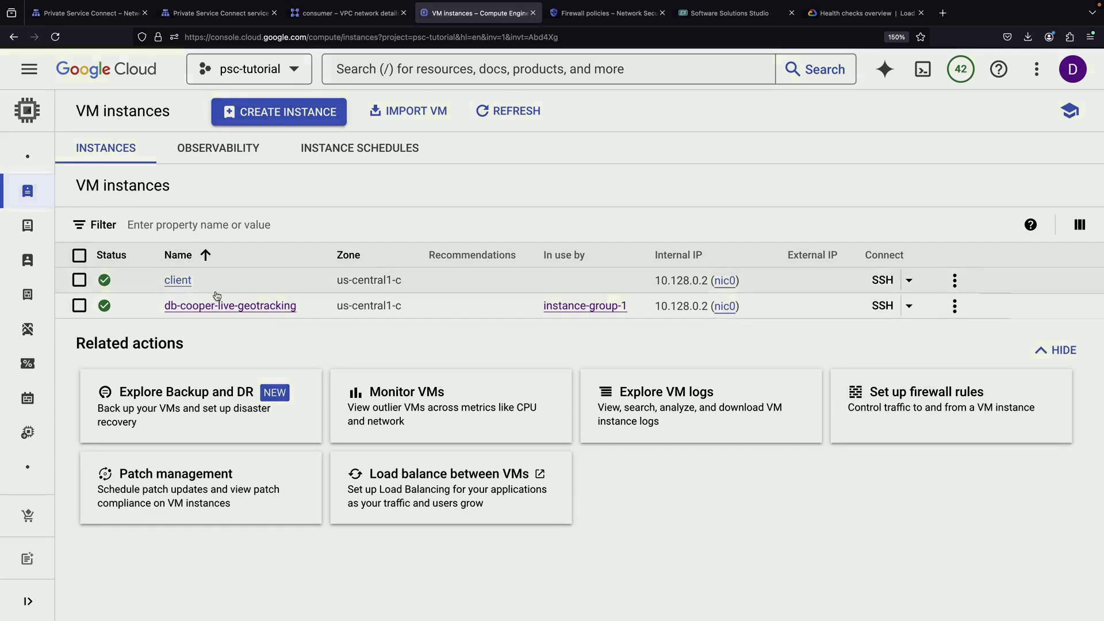
{"action": "left_click", "coordinate": [189, 282]}
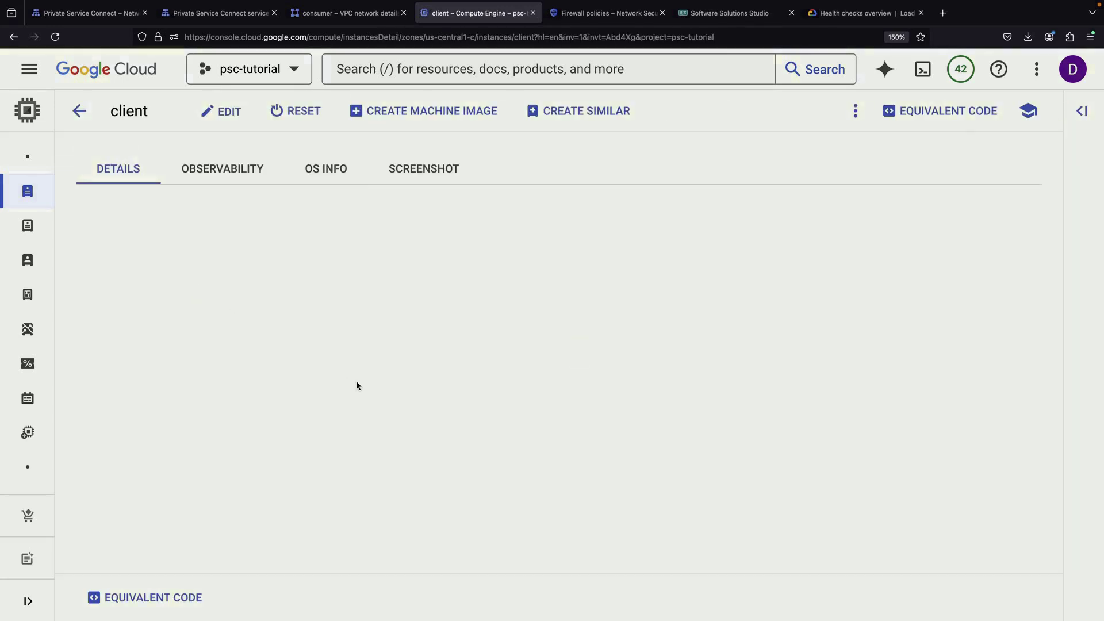
{"action": "scroll", "coordinate": [339, 430], "scroll_direction": "down", "scroll_amount": 12}
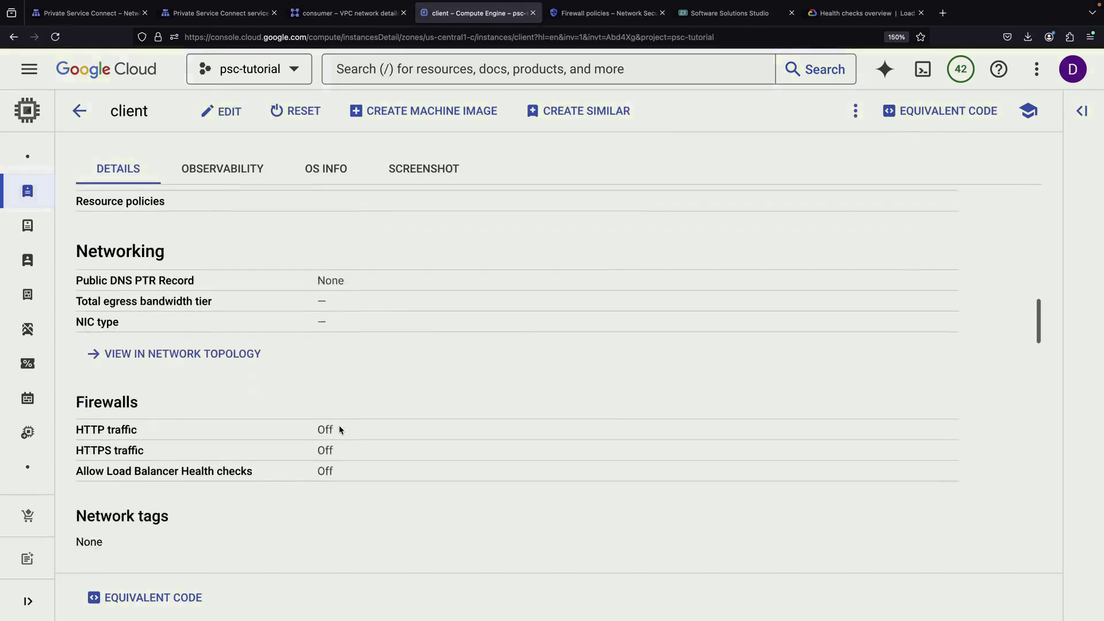
{"action": "scroll", "coordinate": [339, 430], "scroll_direction": "down", "scroll_amount": 4}
{"action": "scroll", "coordinate": [454, 276], "scroll_direction": "up", "scroll_amount": 15}
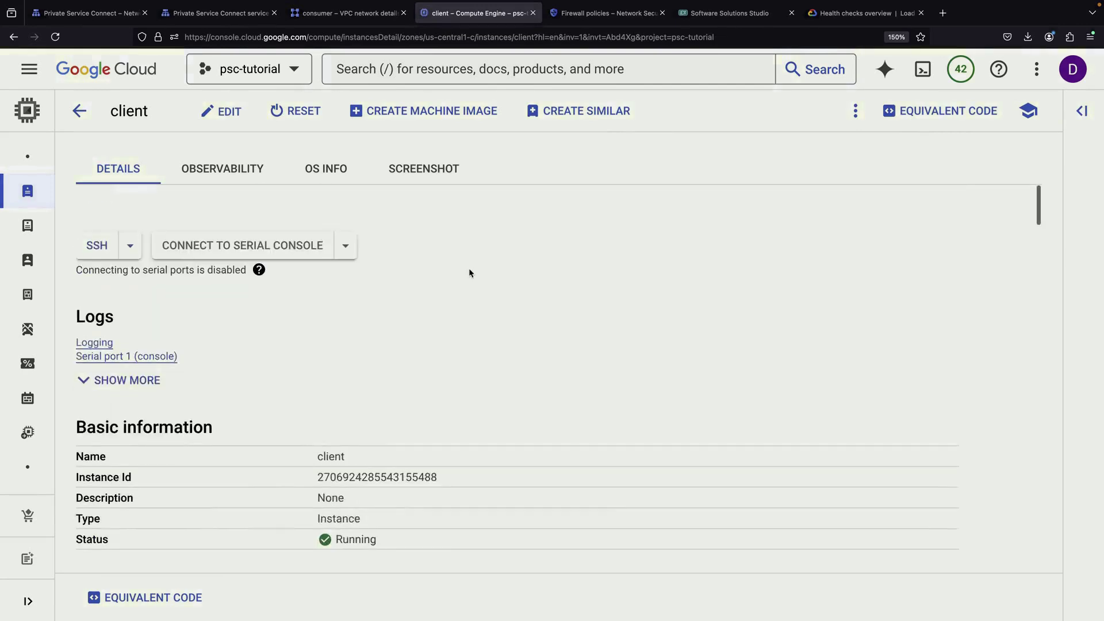
{"action": "scroll", "coordinate": [470, 272], "scroll_direction": "down", "scroll_amount": 1}
{"action": "left_click", "coordinate": [95, 207]}
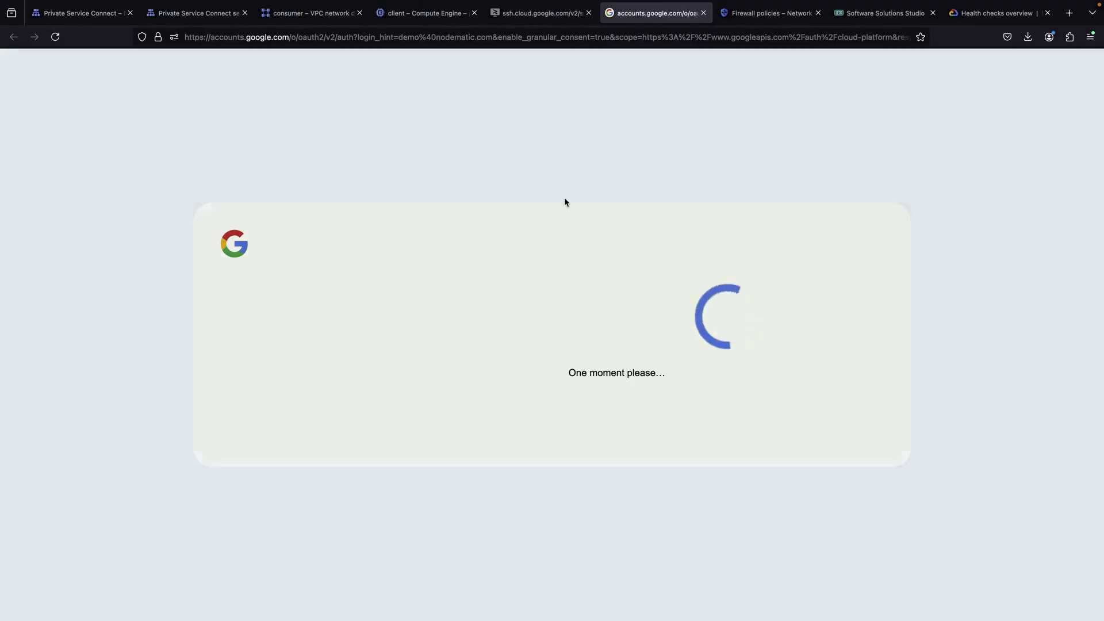
{"action": "type", "text": "wget ^[[200~10.128.0.3~"}
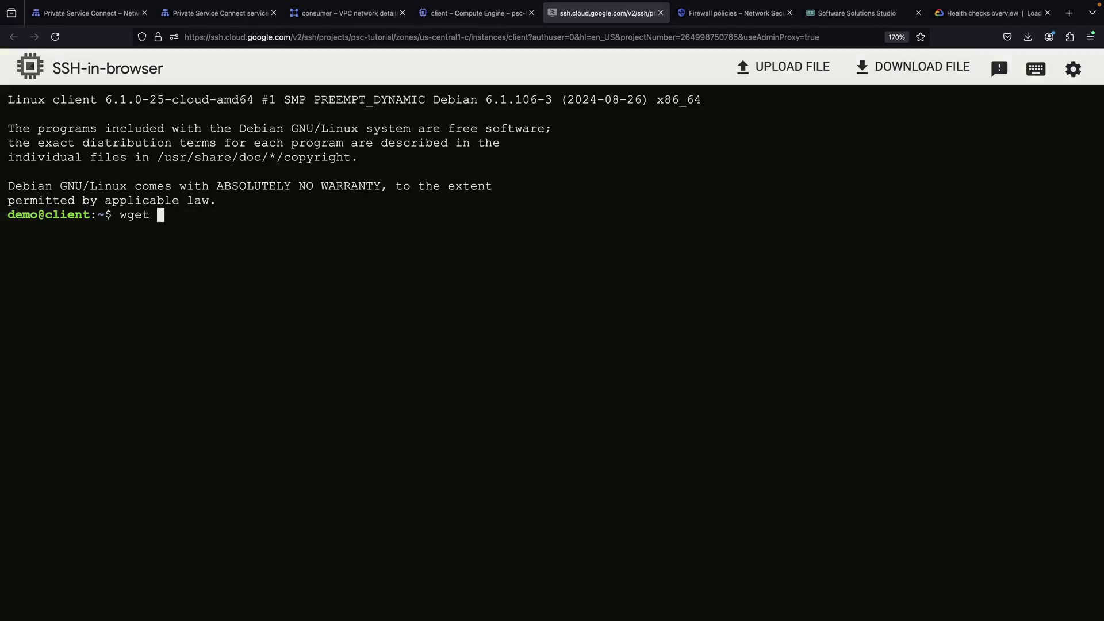
{"action": "key", "text": "super+v"}
{"action": "key", "text": "ctrl+c"}
Download the service's page from the endpoint with wget 10.128.0.3 and print index.html
{"action": "type", "text": "wget"}
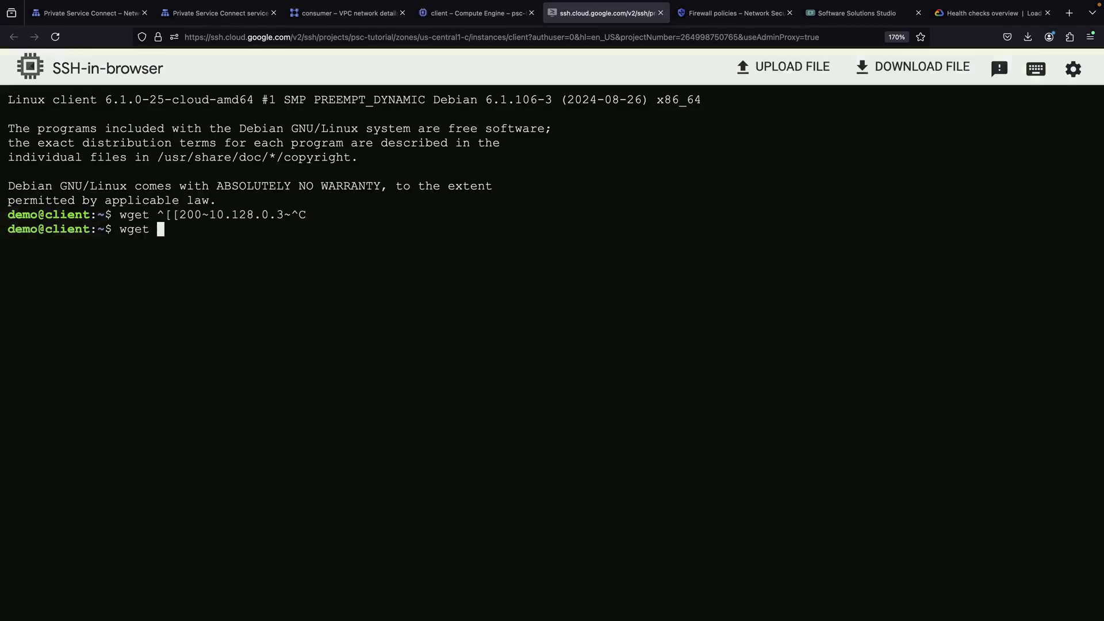
{"action": "key", "text": "super+v"}
{"action": "key", "text": "Return"}
{"action": "type", "text": "cat index.html"}
{"action": "key", "text": "Return"}
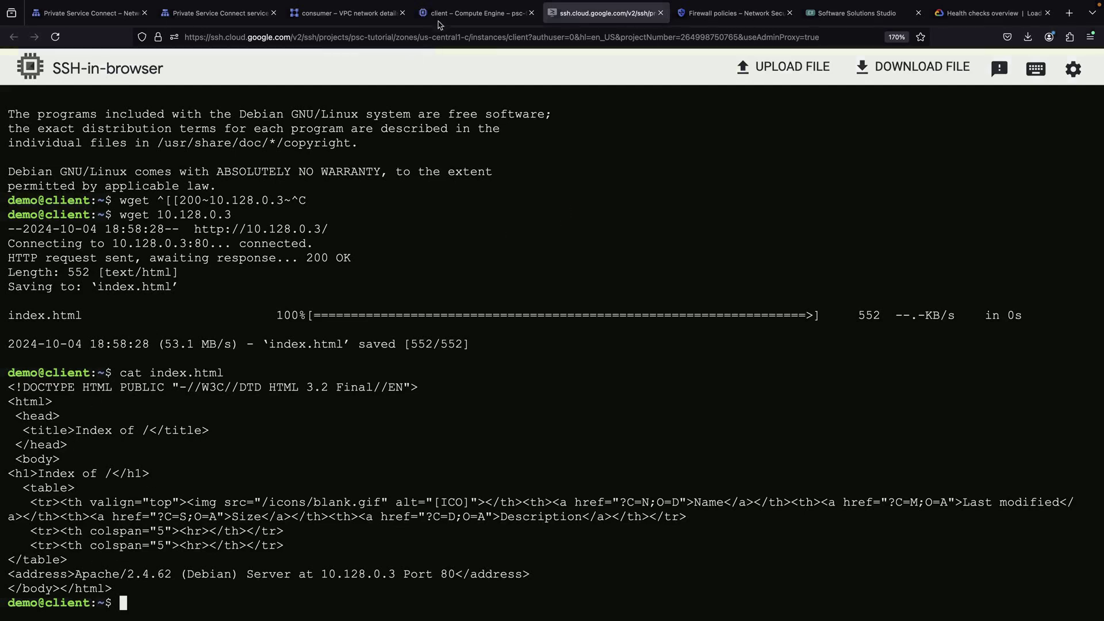
Go back to the VM instances list and start an SSH session to db-cooper-live-geotracking
{"action": "left_click", "coordinate": [443, 14]}
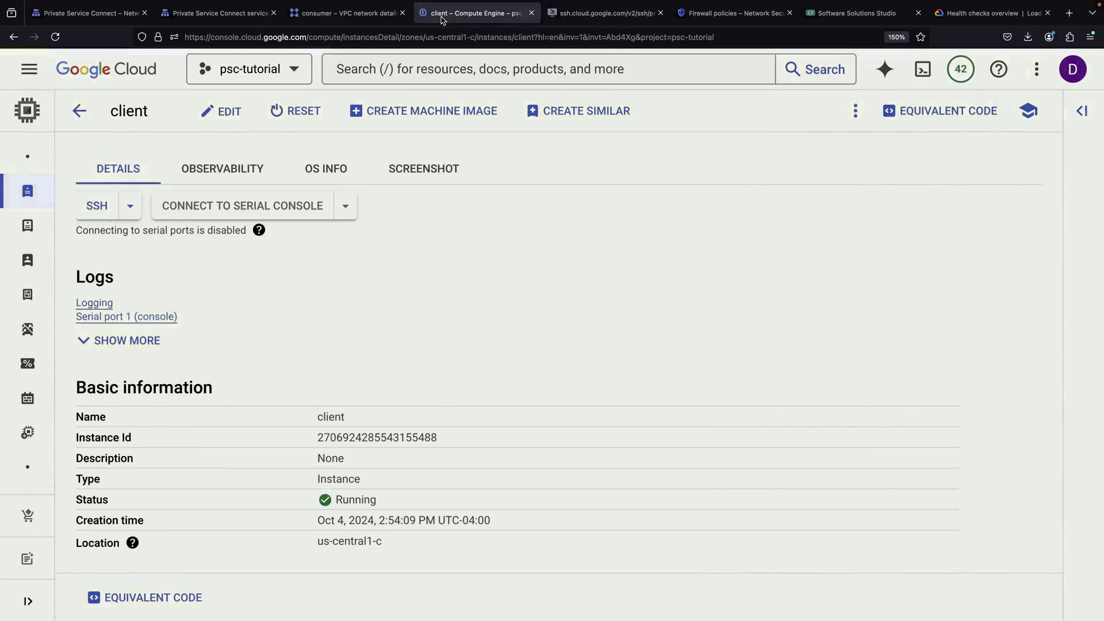
{"action": "left_click", "coordinate": [90, 106]}
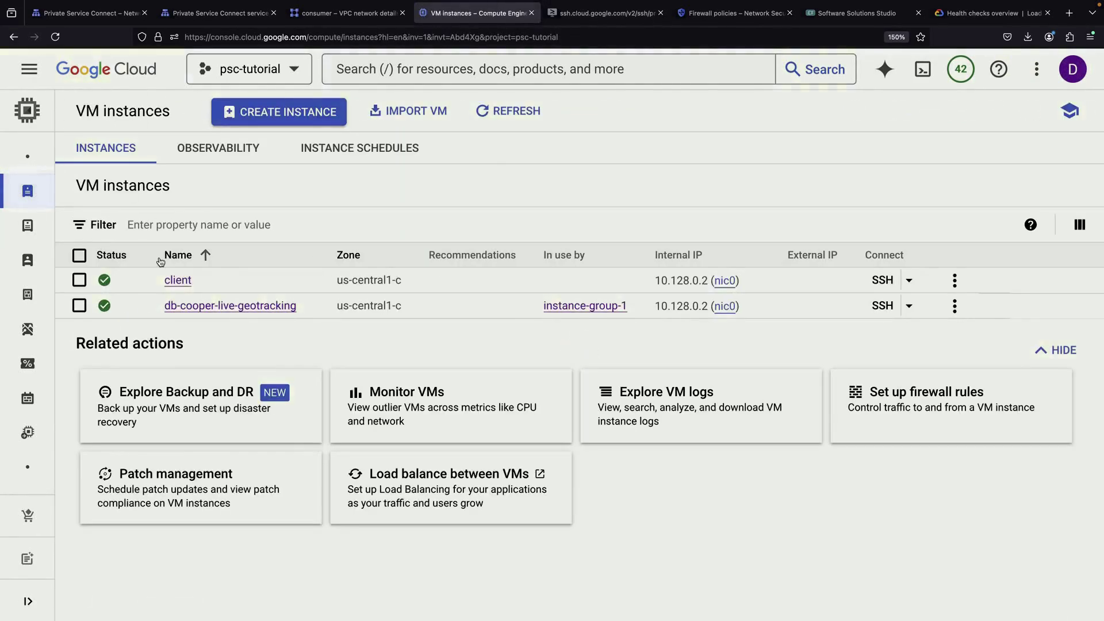
{"action": "left_click", "coordinate": [879, 305]}
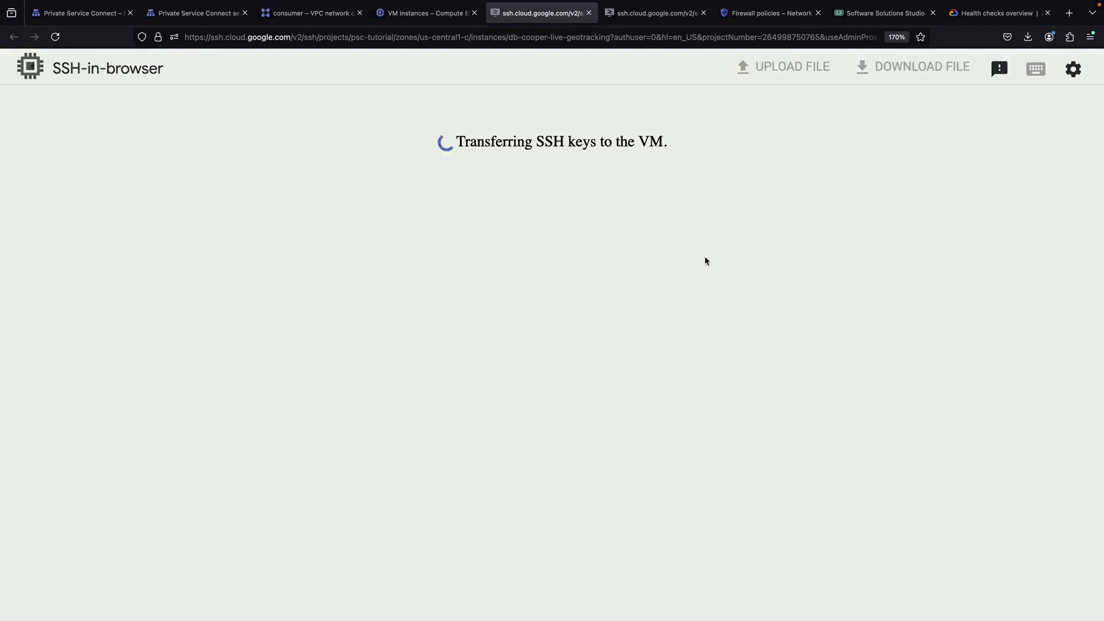
Try to print /var/www/html/index.html on the db-cooper-live-geotracking VM
{"action": "type", "text": "cat /var/www/html/in"}
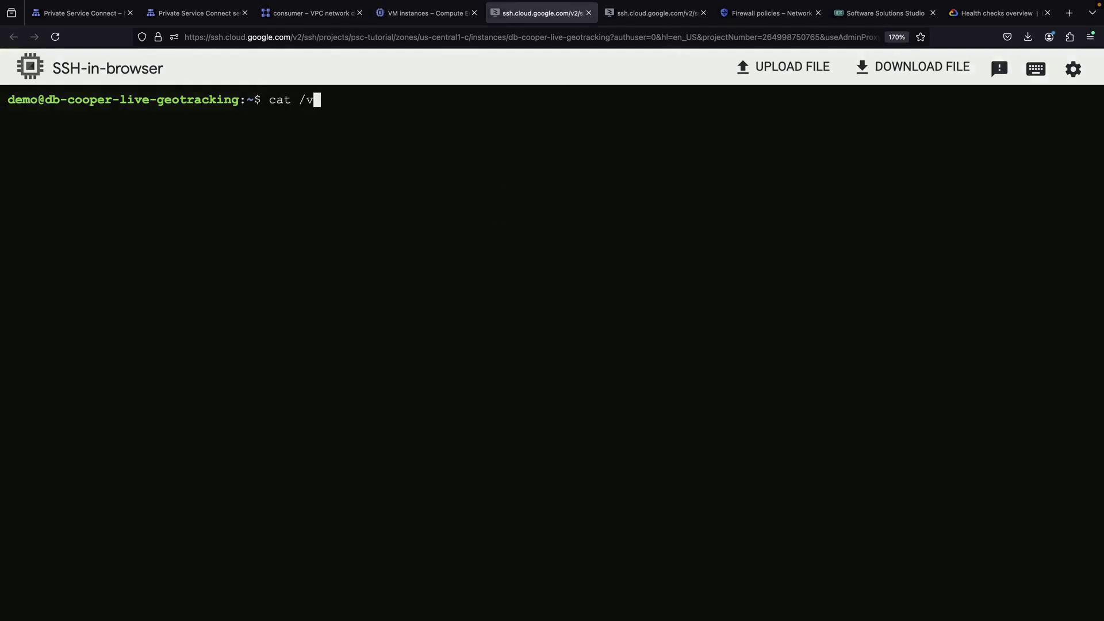
{"action": "key", "text": "Return"}
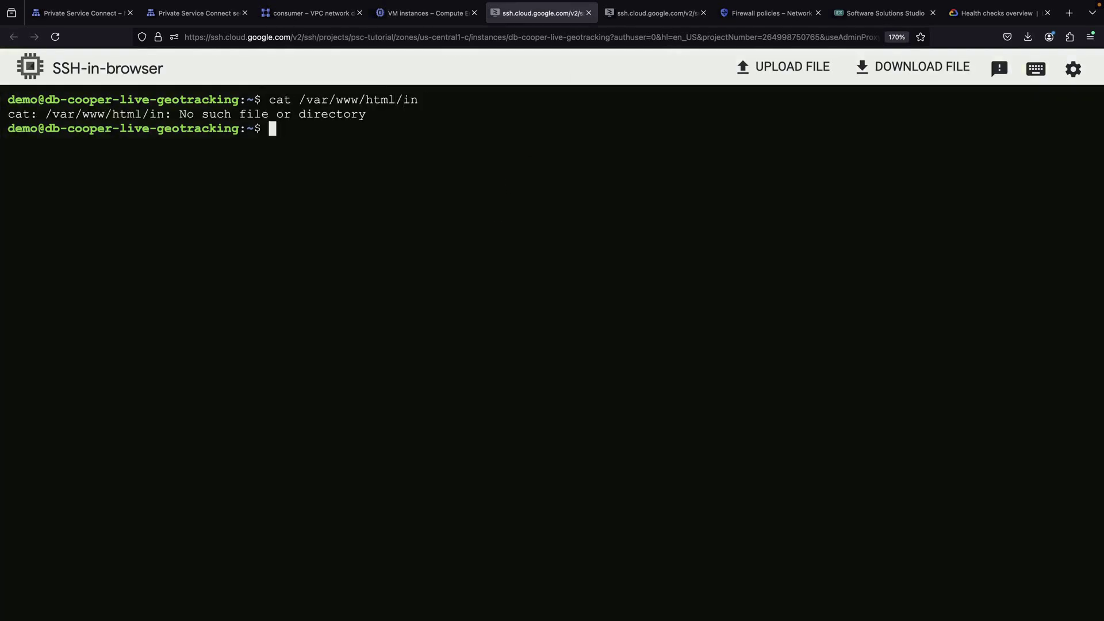
{"action": "key", "text": "Up"}
{"action": "type", "text": "dex.html"}
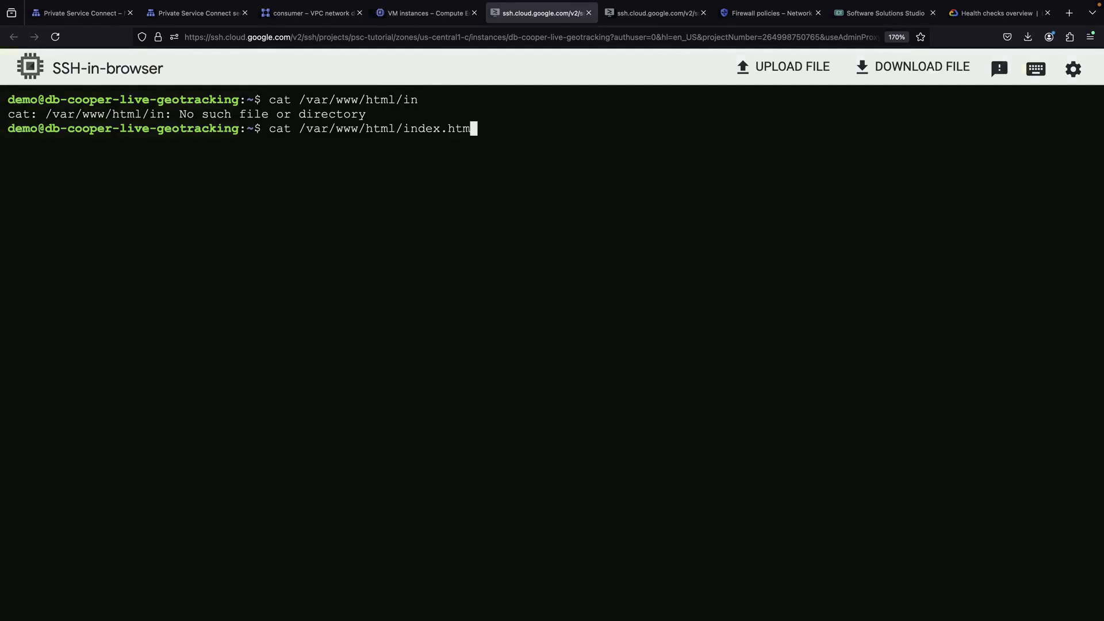
{"action": "key", "text": "Return"}
Check the apache2 service status, trying service apache2 status and systemctl status apache2
{"action": "type", "text": "service apa"}
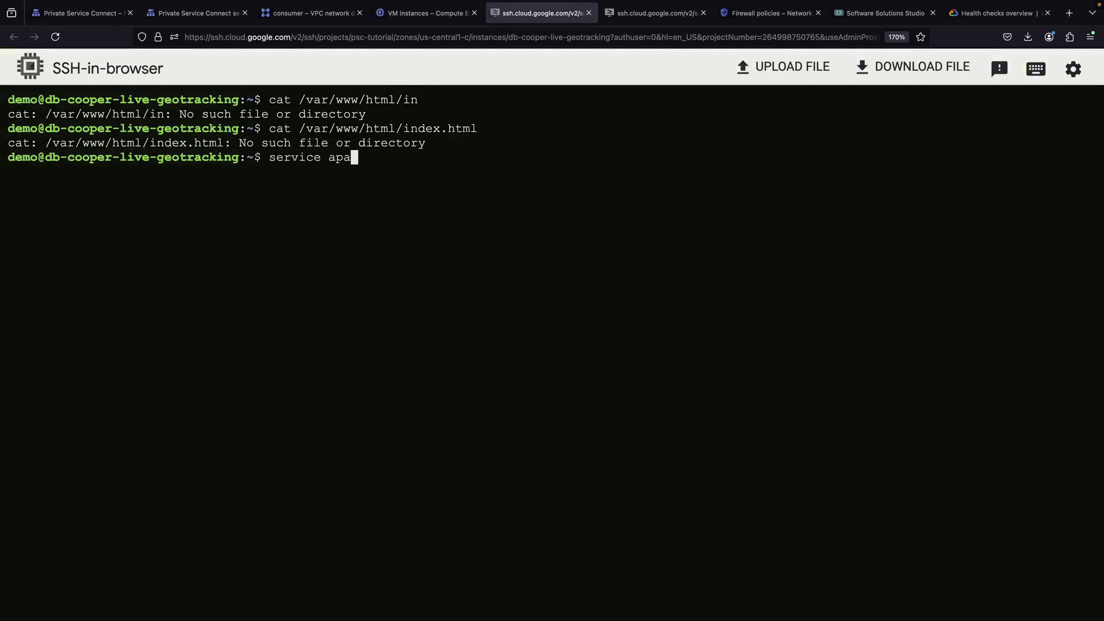
{"action": "type", "text": "che2 status"}
{"action": "key", "text": "Return"}
{"action": "type", "text": "systemctl status apache2"}
{"action": "key", "text": "Return"}
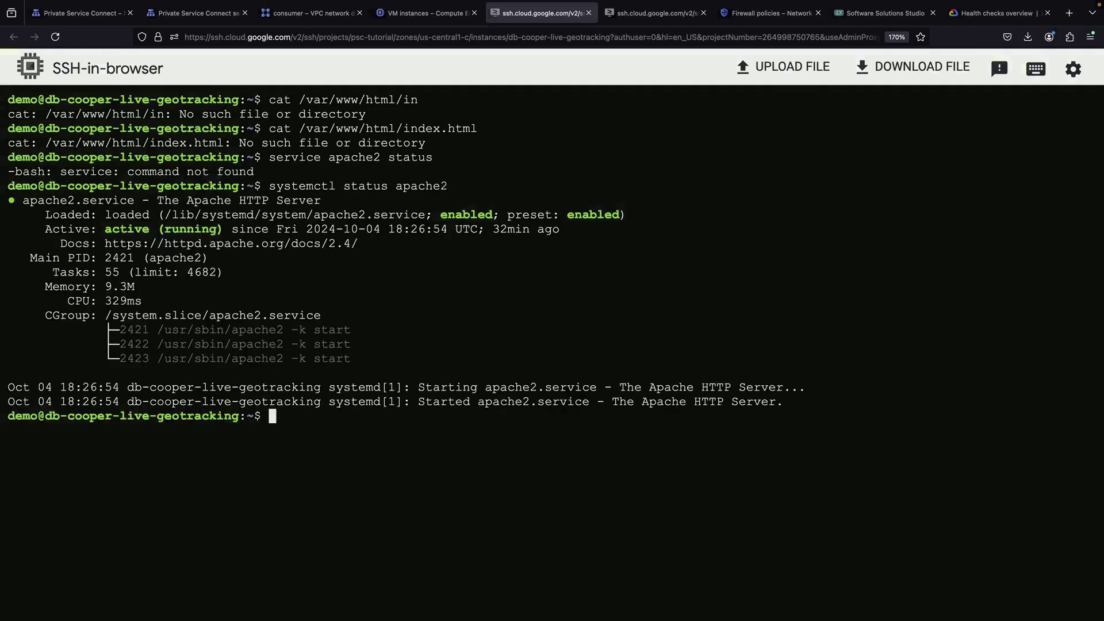
Change to /var/www/ and into its html/ directory, listing the contents of each
{"action": "type", "text": "cd /var/www/"}
{"action": "key", "text": "Return"}
{"action": "type", "text": "ls"}
{"action": "key", "text": "Return"}
{"action": "type", "text": "cd html/"}
{"action": "key", "text": "Return"}
{"action": "type", "text": "ls"}
{"action": "key", "text": "Return"}
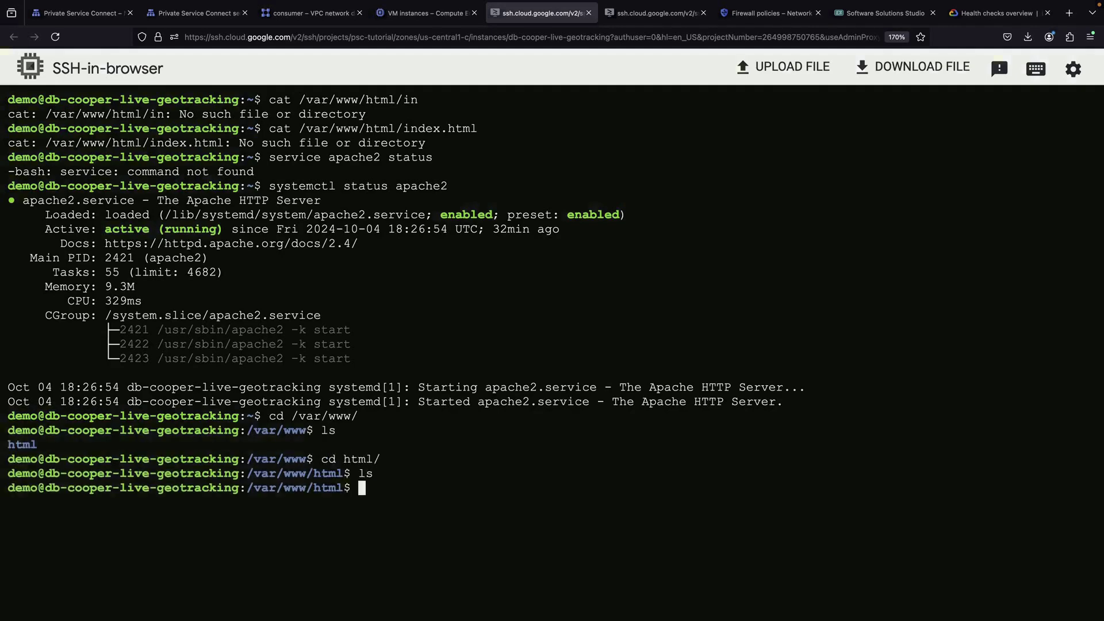
Write "He was last spotted partying in Cancun" to index.html in /var/www/html with echo -n piped to sudo tee
{"action": "type", "text": "ls"}
{"action": "key", "text": "Return"}
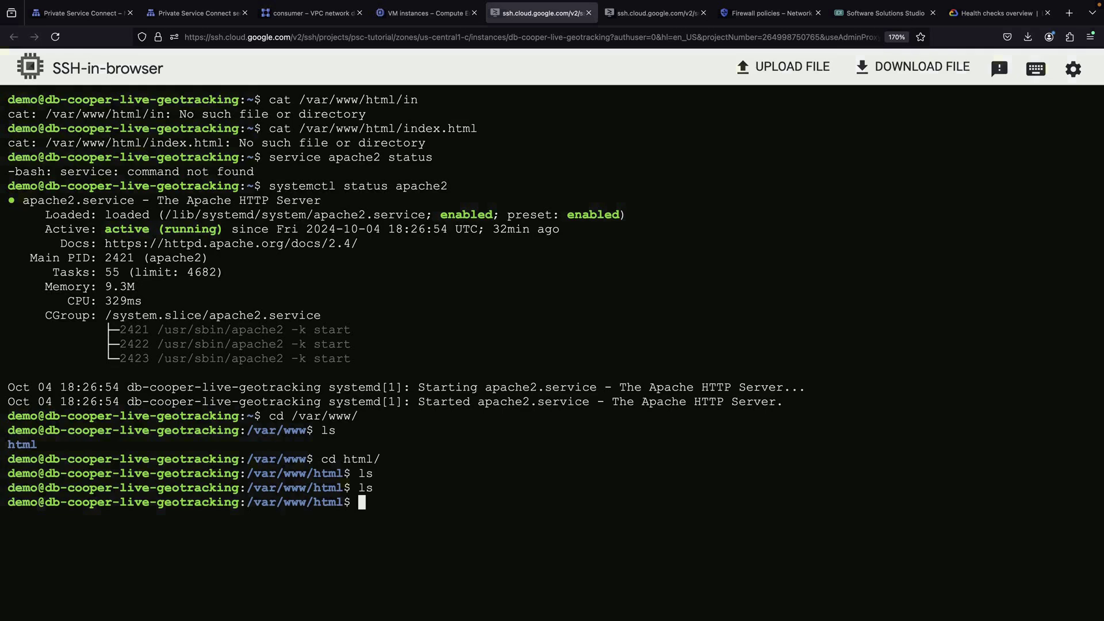
{"action": "type", "text": "echo -n \"He was last spotted partying in Cancun\" | sudo tee index.html"}
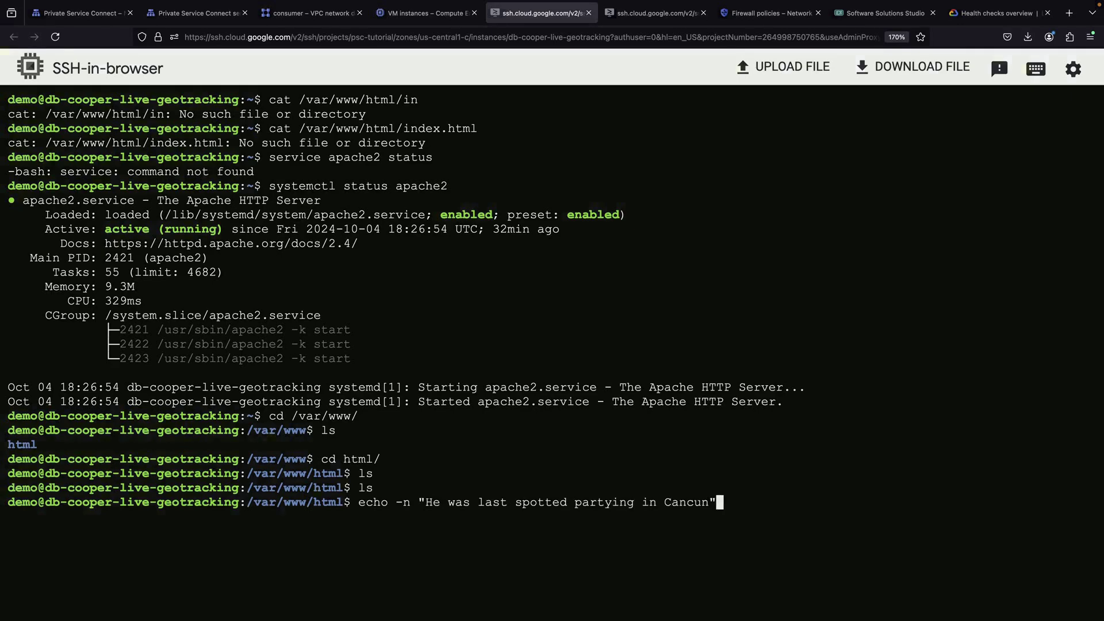
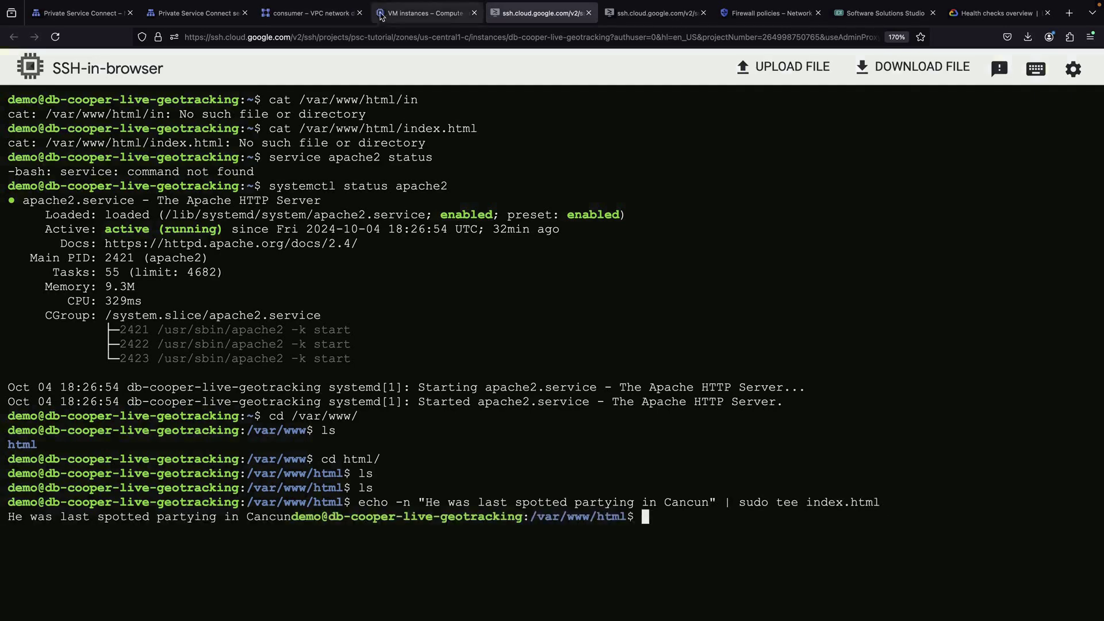
Return to the client VM's SSH session and delete the downloaded index.html
{"action": "left_click", "coordinate": [653, 13]}
{"action": "key", "text": "Up"}
{"action": "key", "text": "Up"}
{"action": "key", "text": "Down"}
{"action": "key", "text": "Down"}
{"action": "type", "text": "rm index.html"}
{"action": "key", "text": "Tab"}
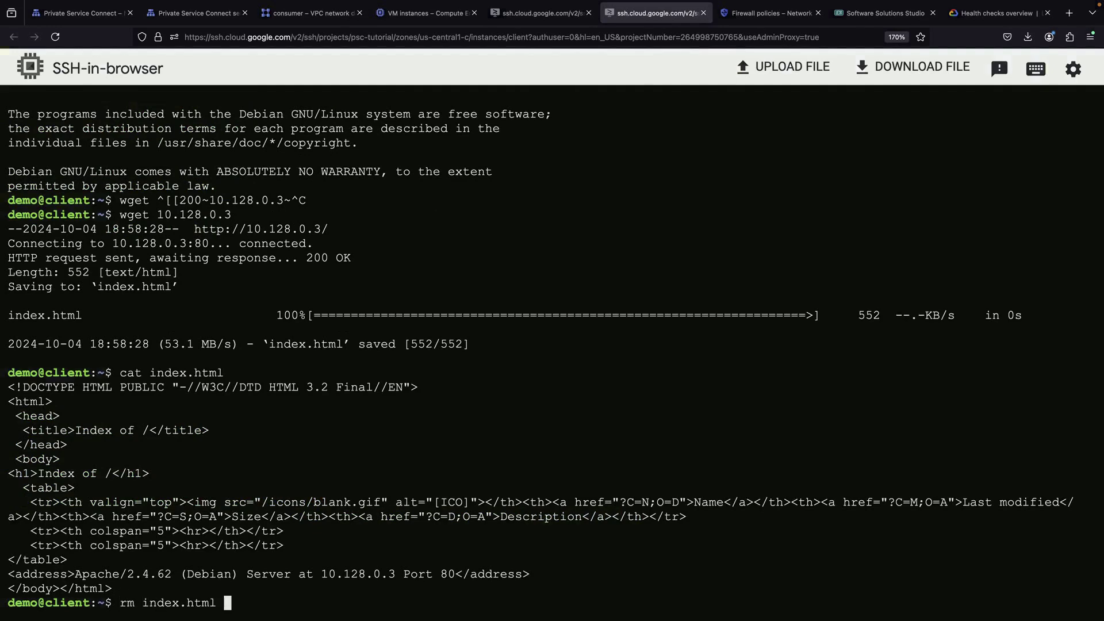
{"action": "key", "text": "Return"}
Download the page from 10.128.0.3 again with wget and print the new index.html
{"action": "key", "text": "Up"}
{"action": "key", "text": "Up"}
{"action": "key", "text": "Up"}
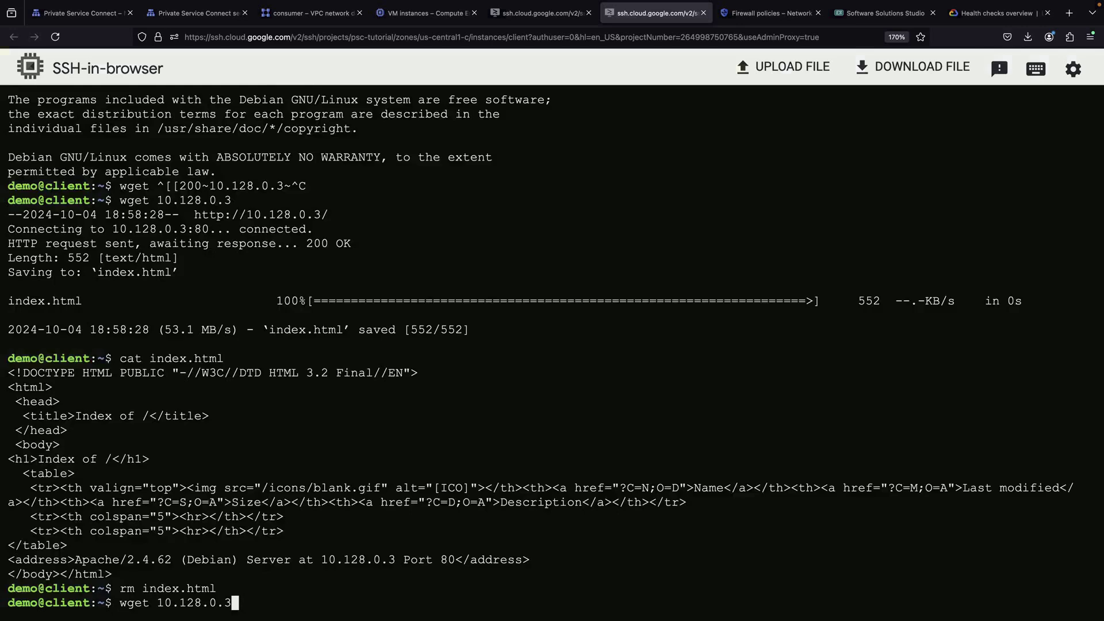
{"action": "key", "text": "Return"}
{"action": "type", "text": "cat index.html"}
{"action": "key", "text": "Return"}
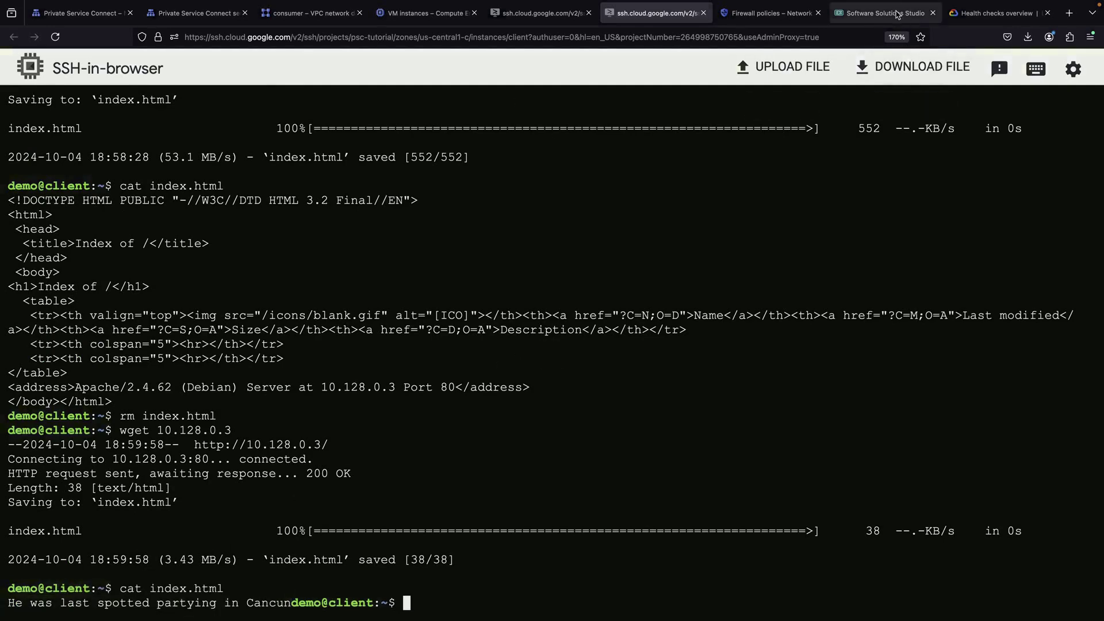
Switch to Software Solutions Studio and clear the selection to review the consumer and producer VPC diagram
{"action": "left_click", "coordinate": [896, 14]}
{"action": "left_click", "coordinate": [633, 107]}
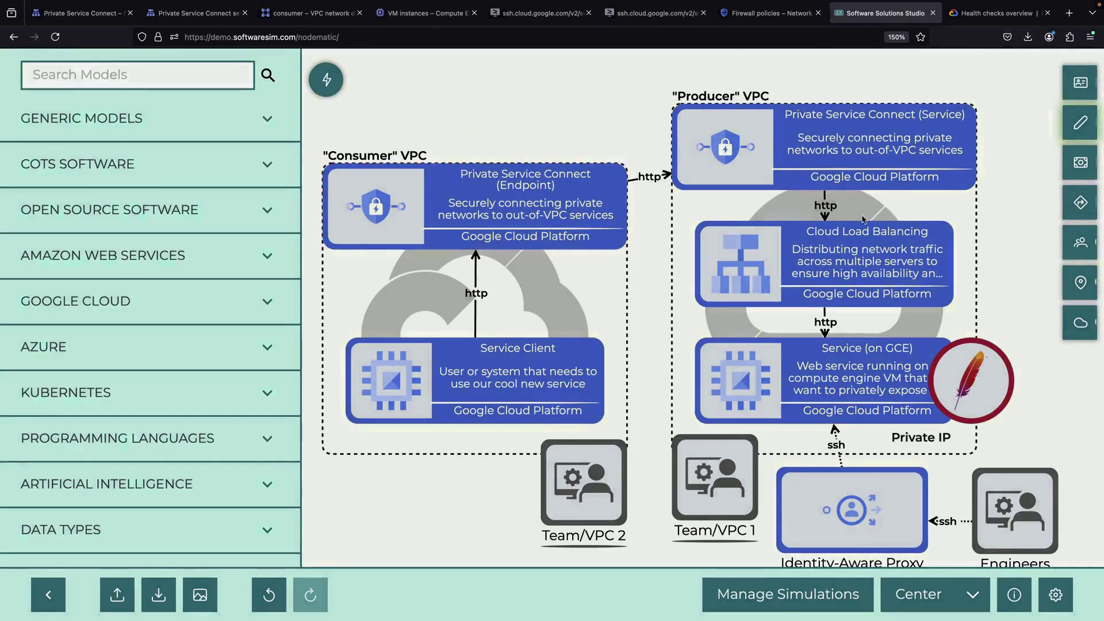